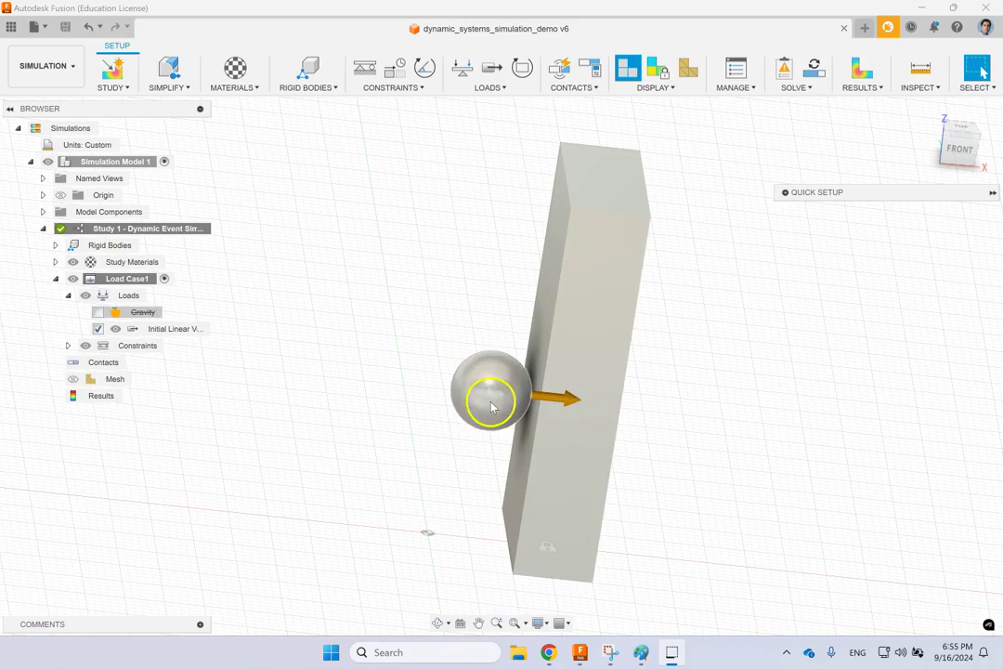
Orbit and zoom the block and ball to inspect the plate's edge from several angles
mouse_move(701, 381)
shift+middle_down()
mouse_move(727, 360)
mouse_move(701, 389)
mouse_move(670, 389)
mouse_move(722, 389)
mouse_move(682, 392)
mouse_move(717, 391)
mouse_move(701, 447)
mouse_move(697, 403)
mouse_move(678, 387)
mouse_move(711, 373)
mouse_move(720, 346)
mouse_move(693, 351)
mouse_move(686, 370)
shift+middle_up()
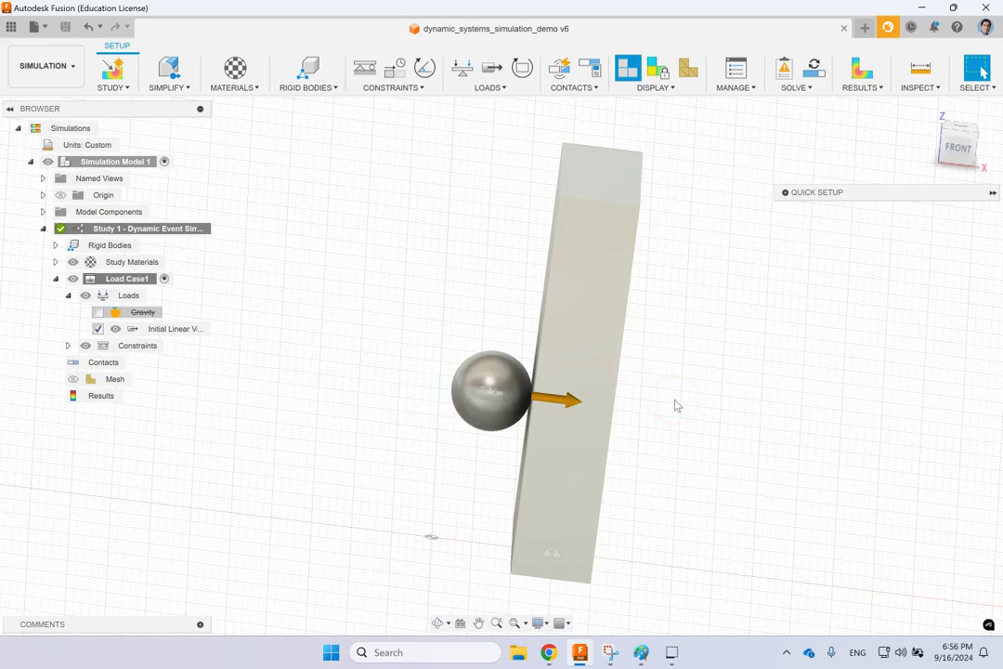
scroll(492, 414, up, 5)
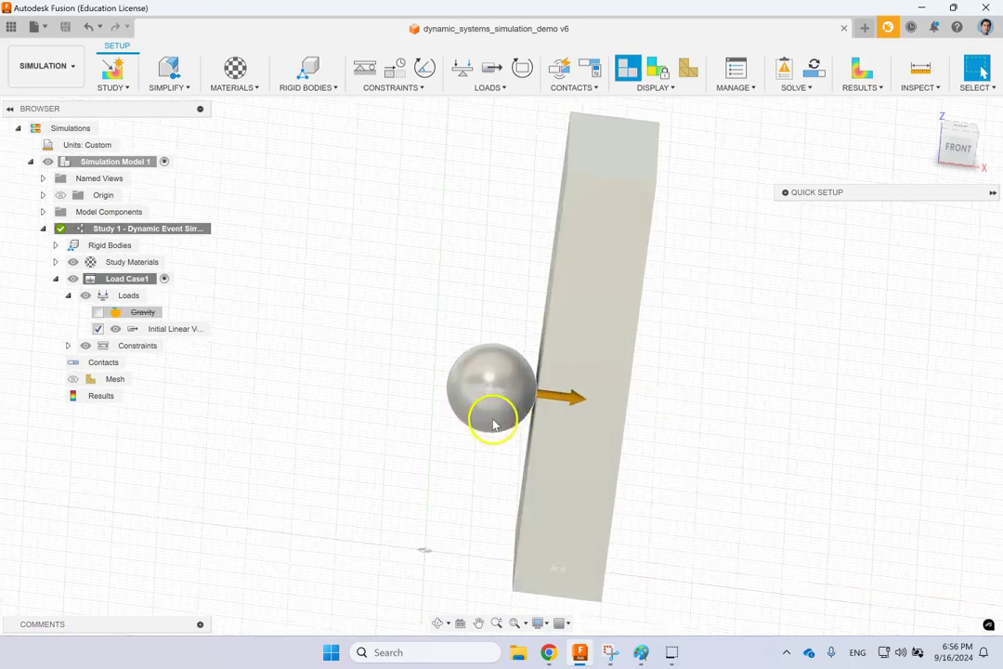
scroll(523, 434, down, 5)
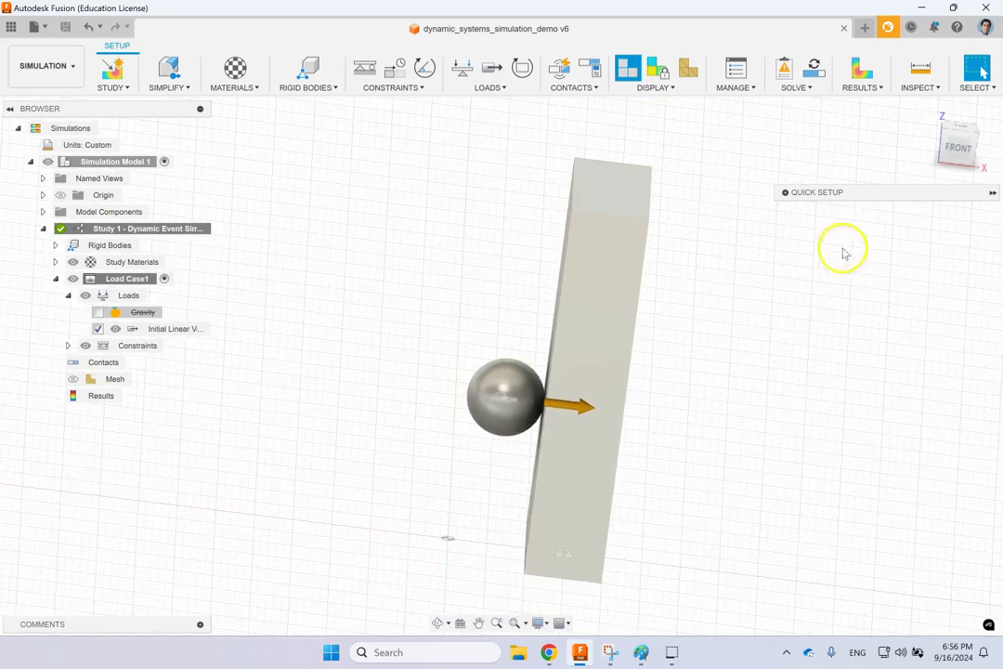
click(949, 146)
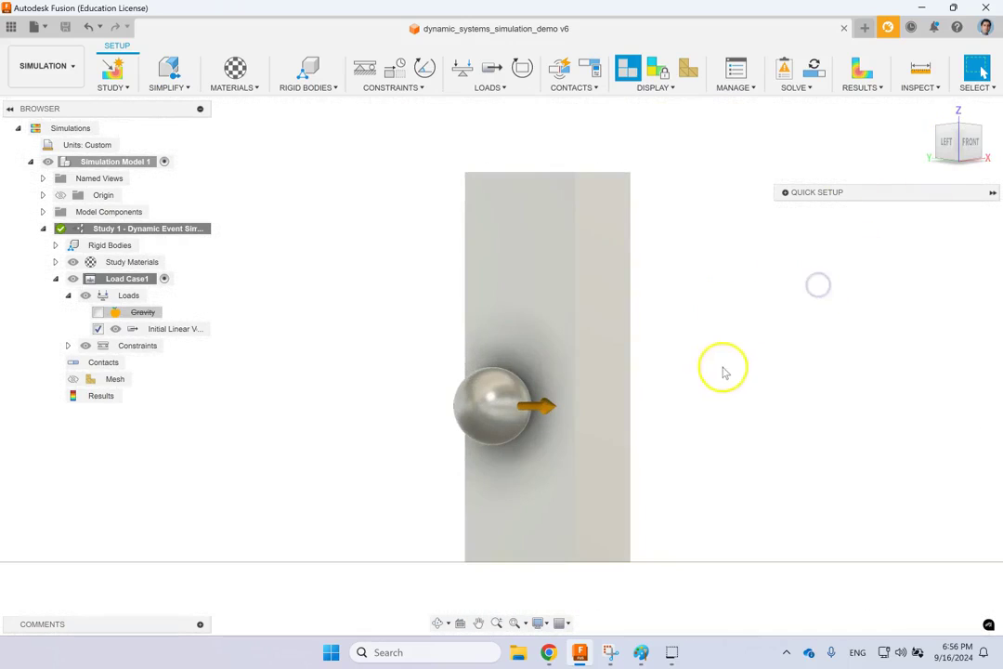
mouse_move(721, 367)
shift+middle_down()
mouse_move(674, 360)
mouse_move(660, 371)
shift+middle_up()
click(563, 354)
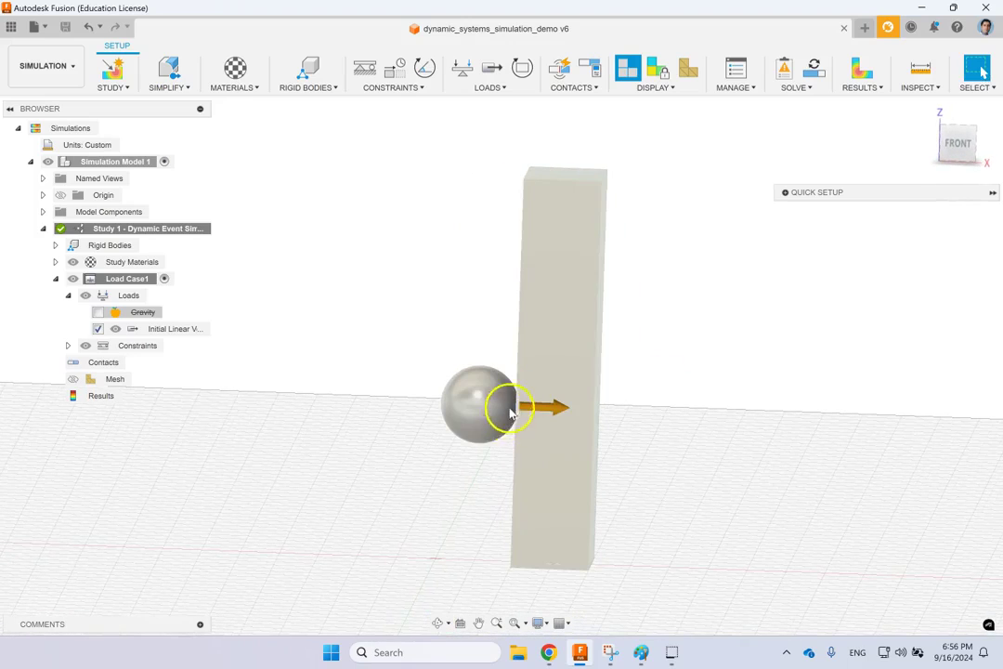
shift+middle_drag(506, 430, 512, 432)
scroll(525, 415, up, 6)
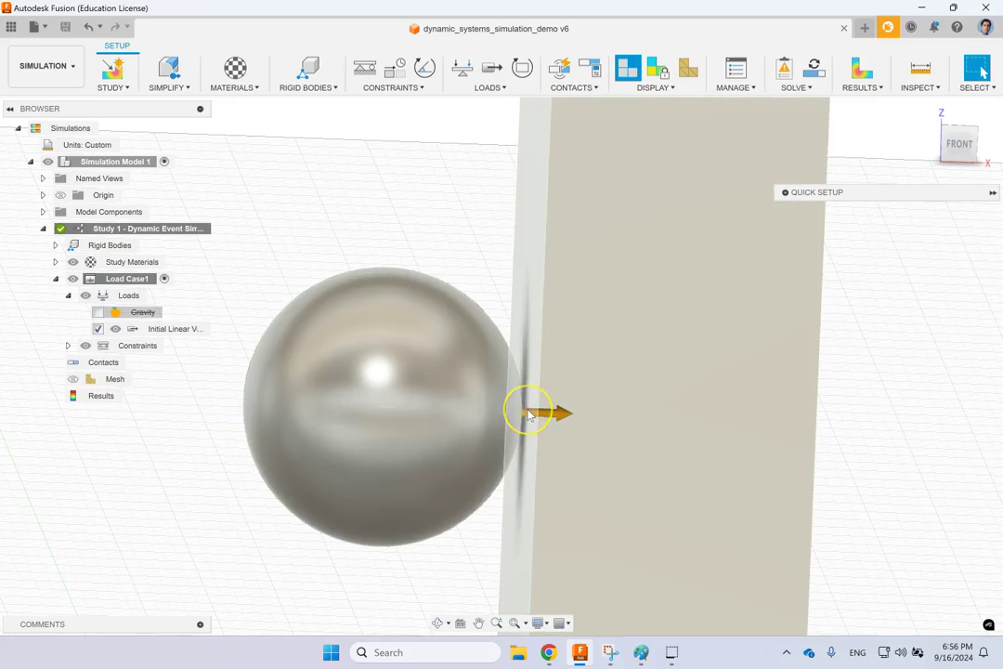
scroll(529, 416, down, 5)
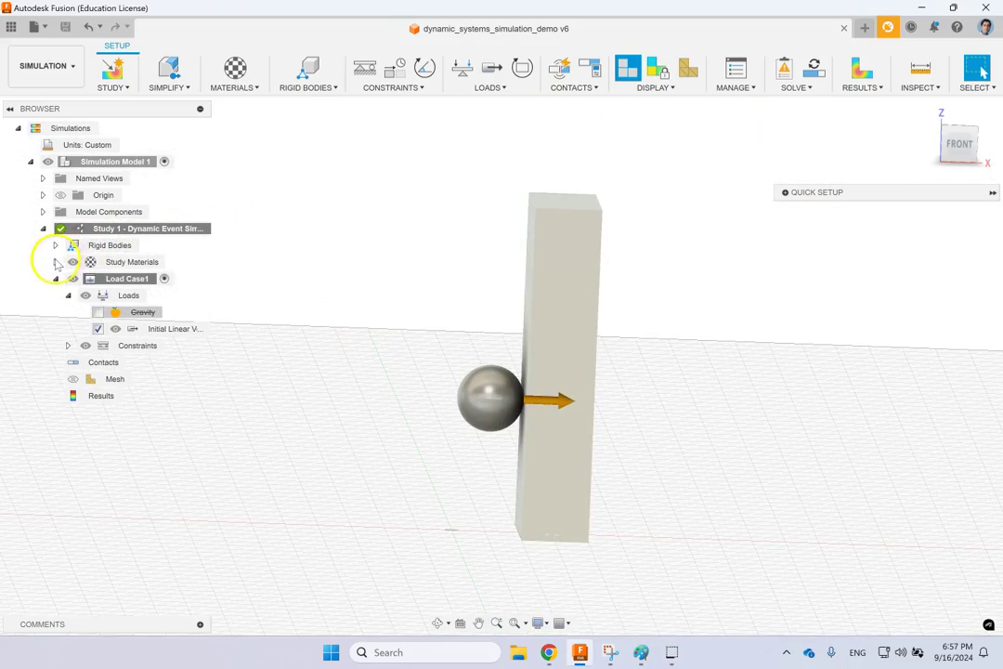
Expand Study Materials and check the Aluminum - High-Strength Alloy and steel entries
click(55, 263)
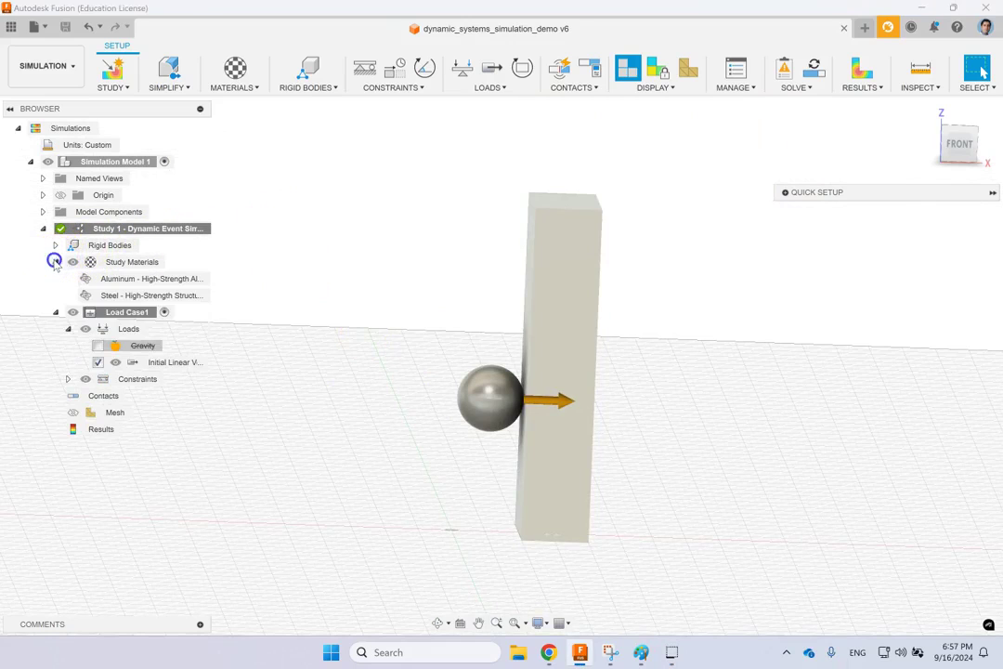
click(156, 281)
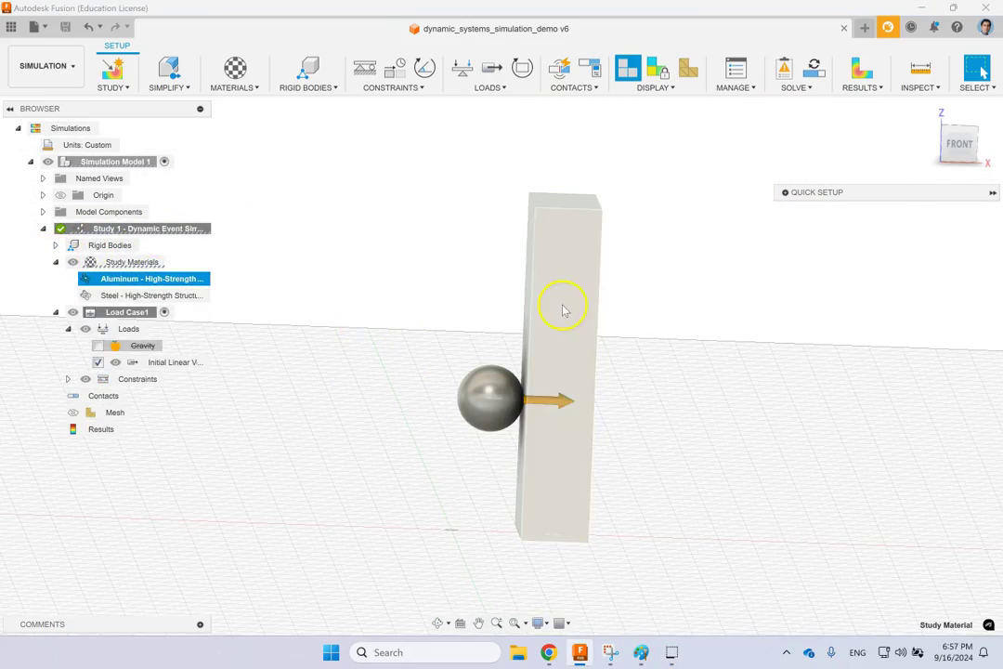
click(165, 296)
click(533, 394)
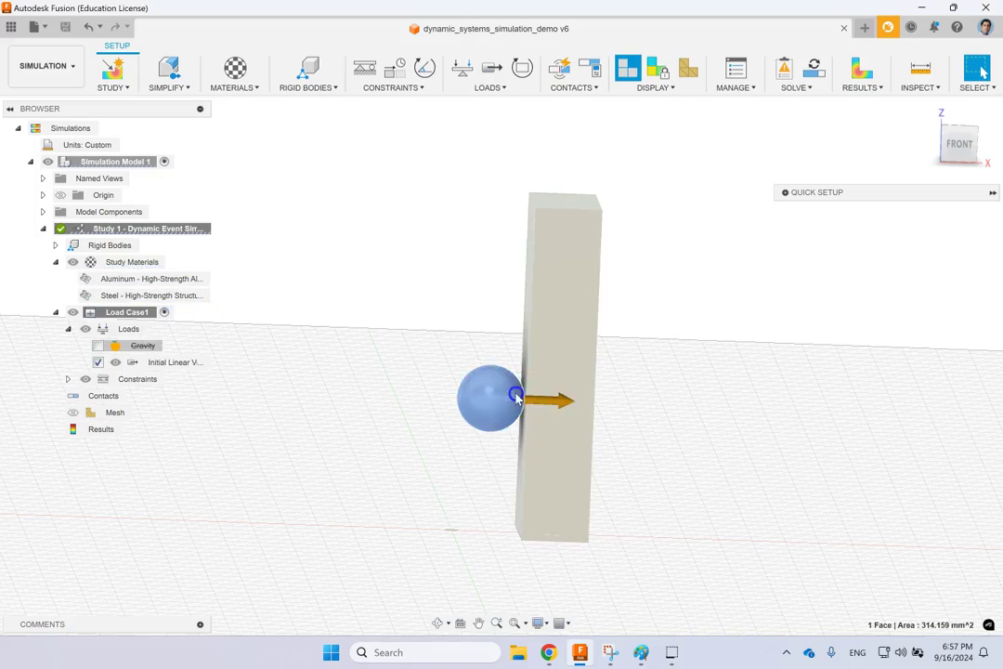
click(686, 319)
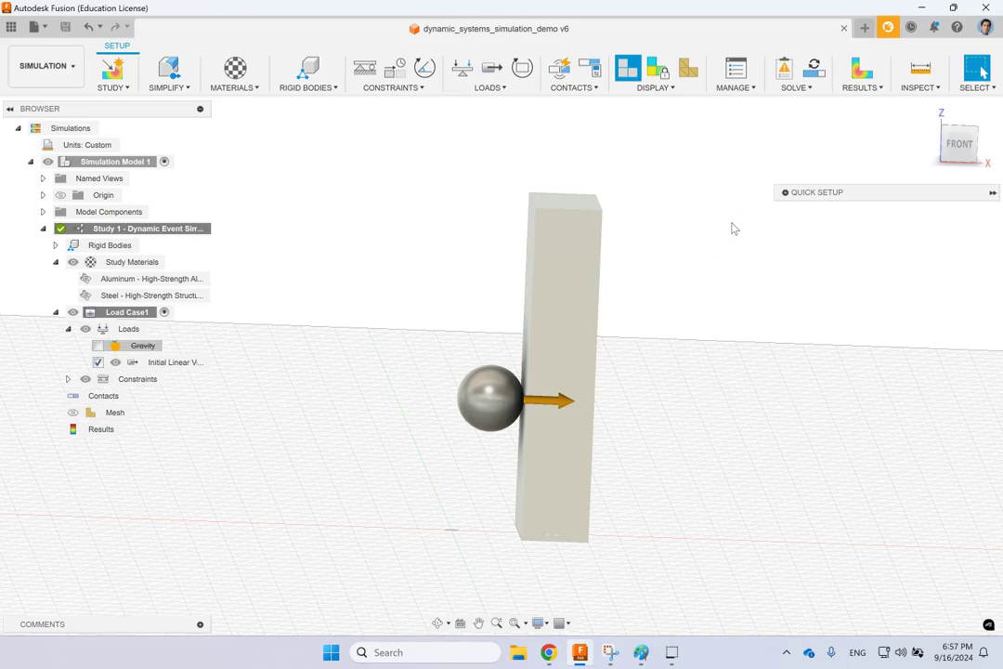
Reselect the aluminum material, then highlight the Gravity and Initial Linear Velocity loads
click(165, 281)
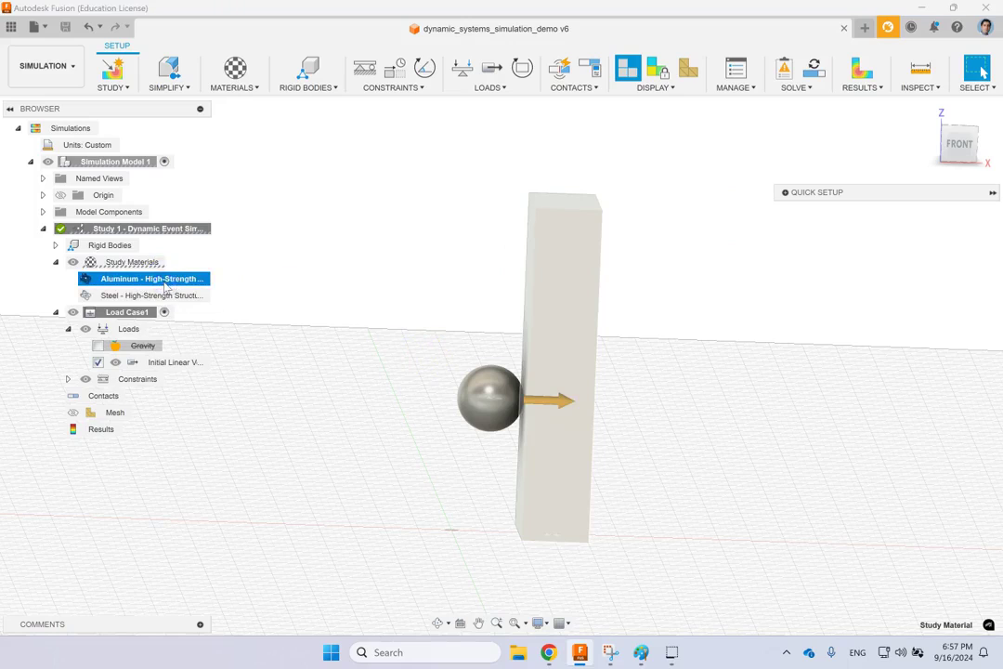
click(274, 266)
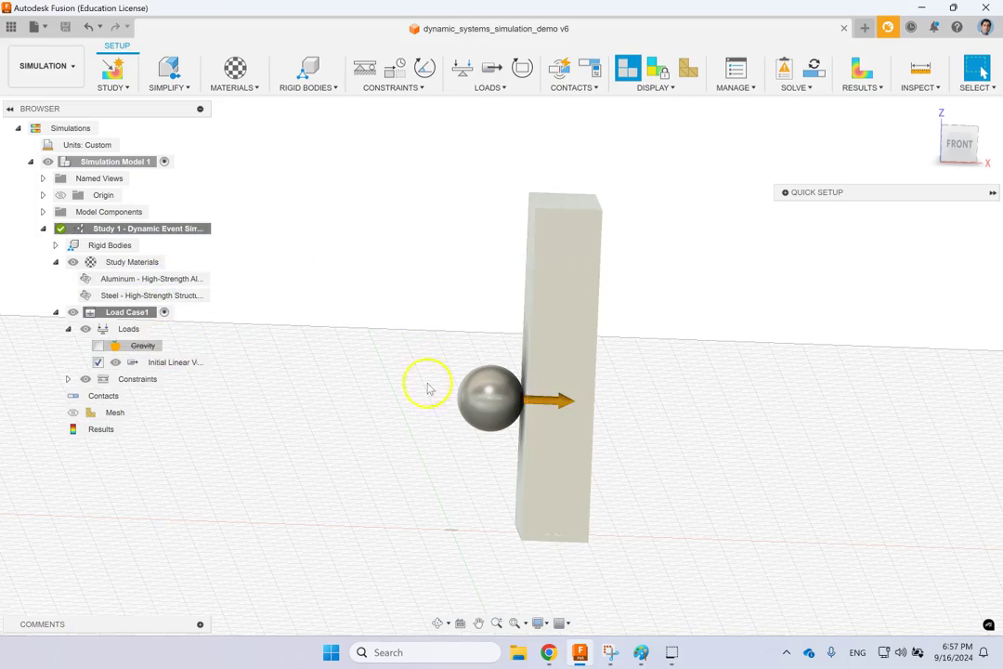
click(140, 346)
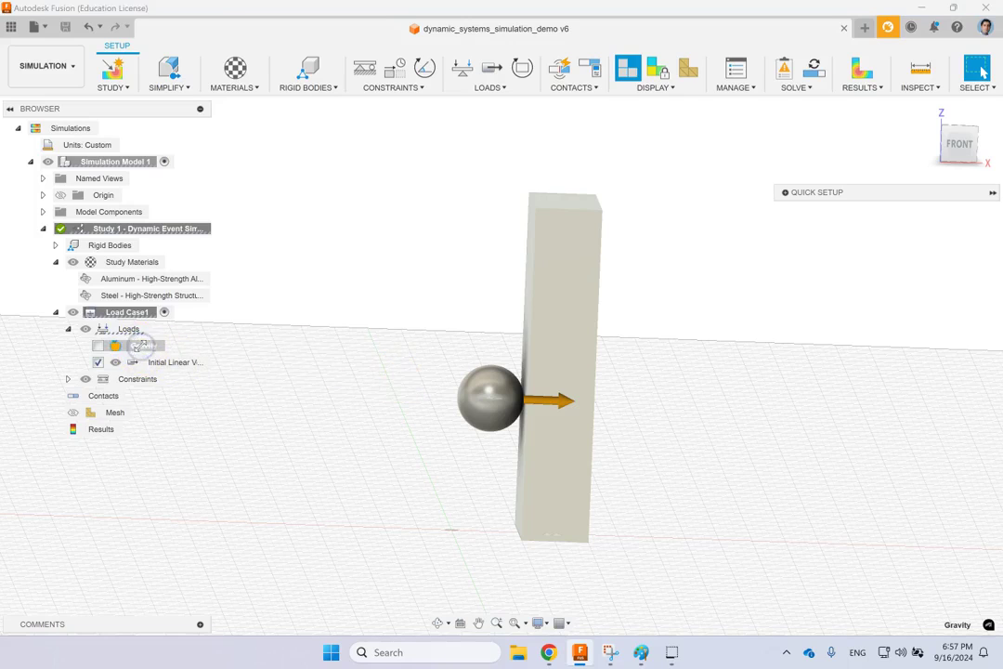
click(178, 363)
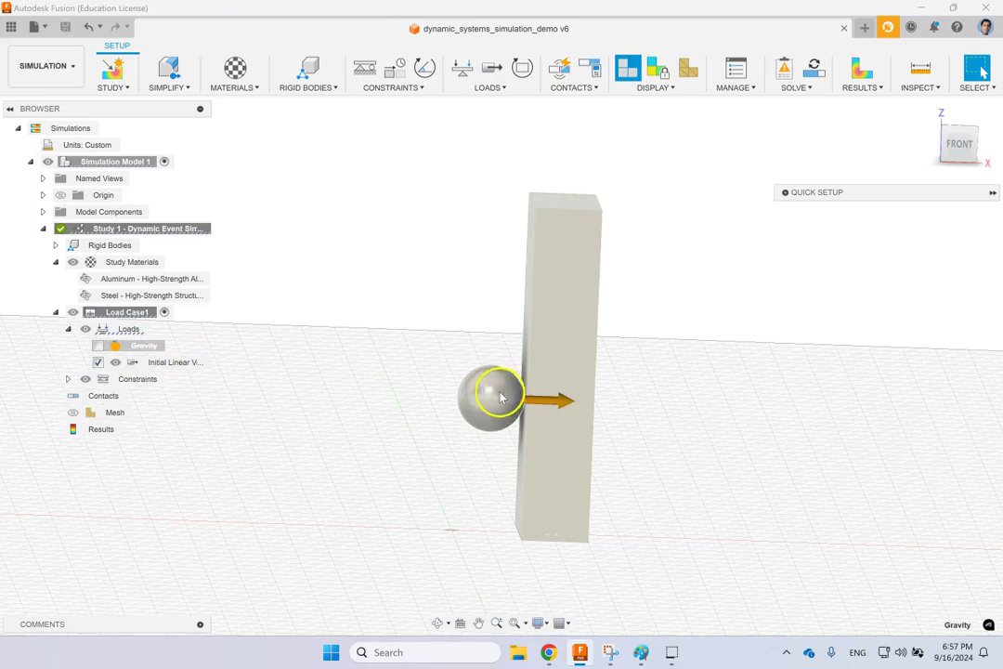
Confirm the Initial Linear Velocity load at 50 m/s along X
click(201, 364)
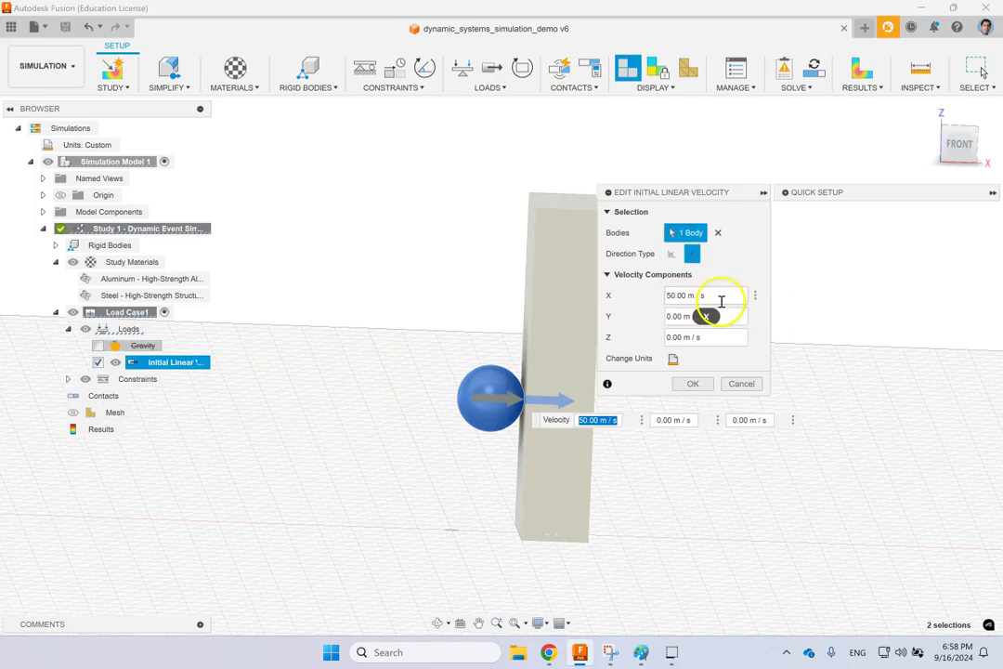
click(691, 385)
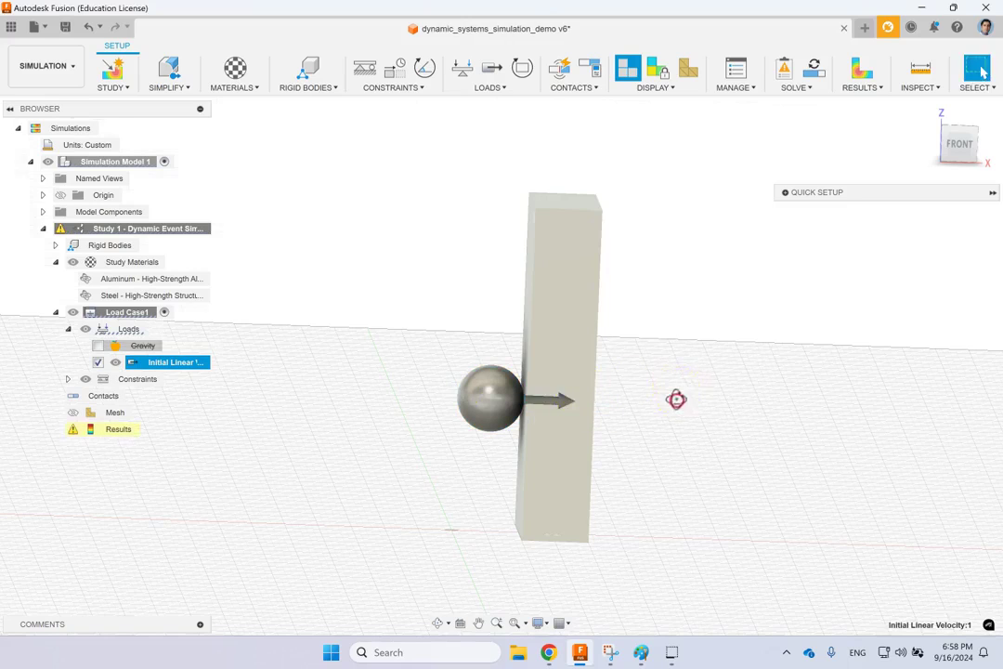
shift+middle_drag(673, 408, 682, 430)
click(470, 363)
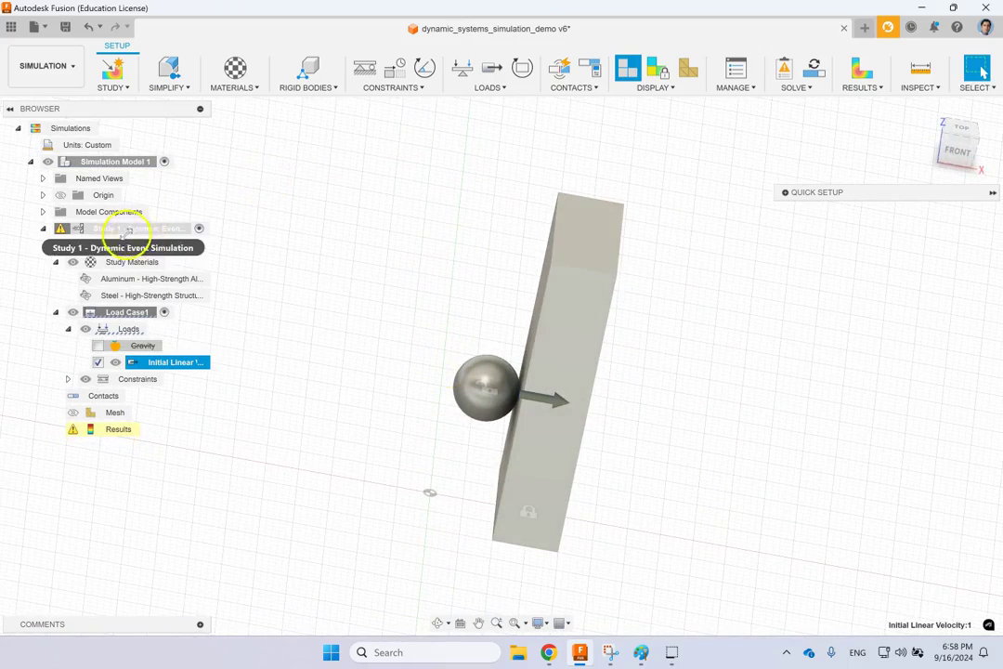
Check the Rigid Bodies options without changing them, then reselect the velocity load
click(302, 87)
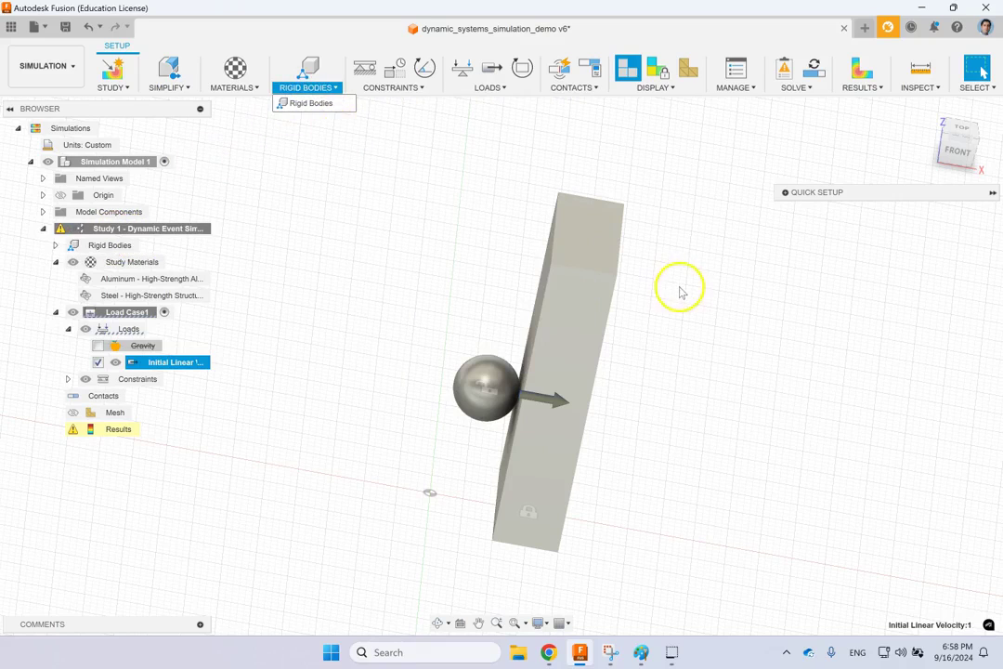
click(705, 300)
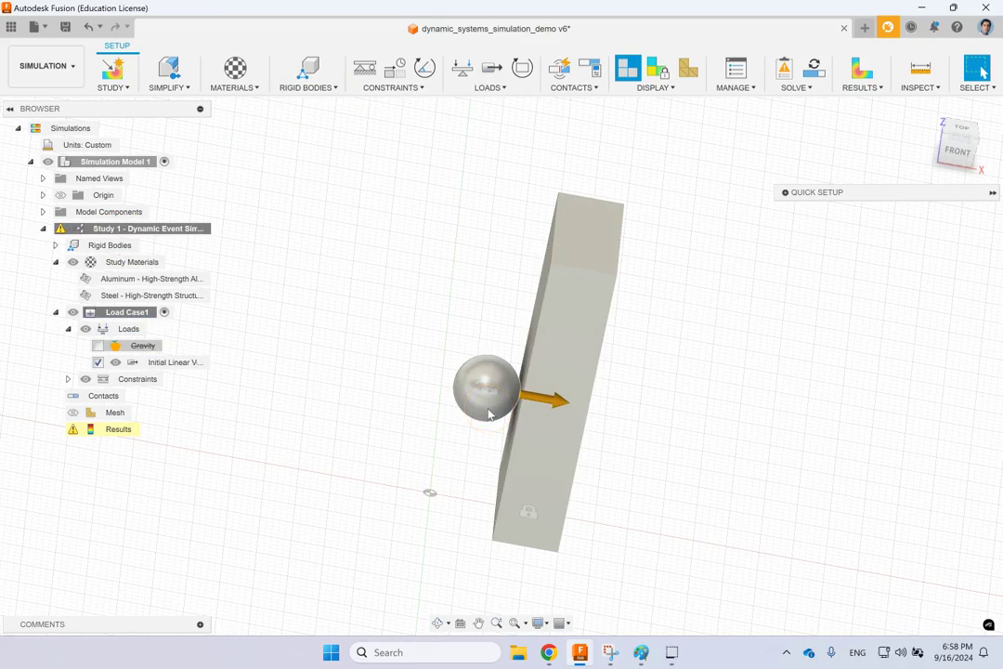
shift+middle_drag(490, 414, 660, 464)
click(537, 405)
click(543, 414)
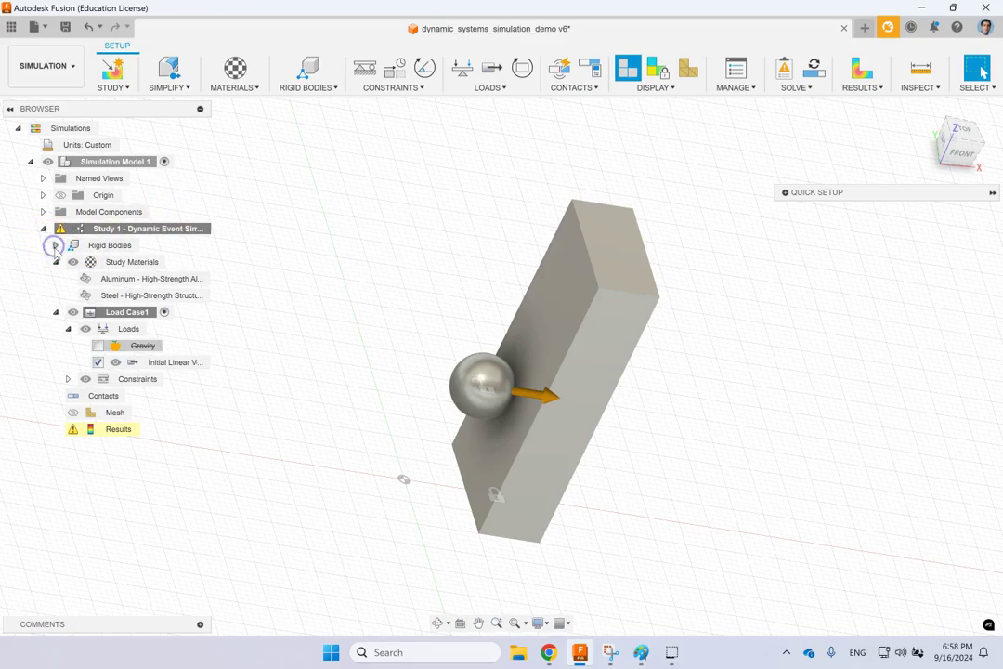
Expand Rigid Bodies and Constraints, selecting Body2 and then Fixed1's fixed face
click(55, 245)
click(131, 264)
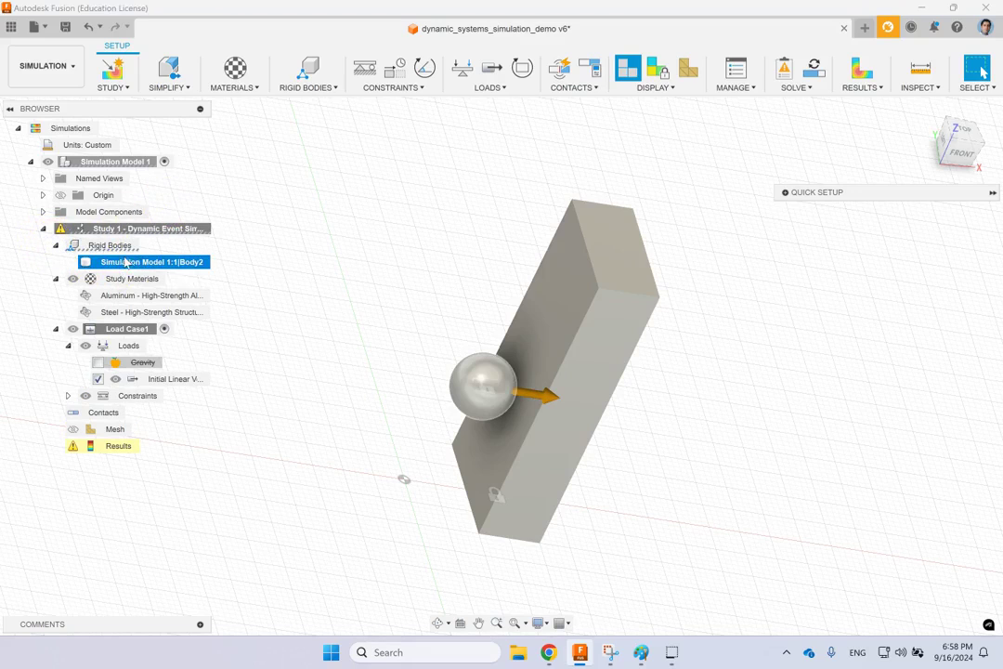
click(301, 228)
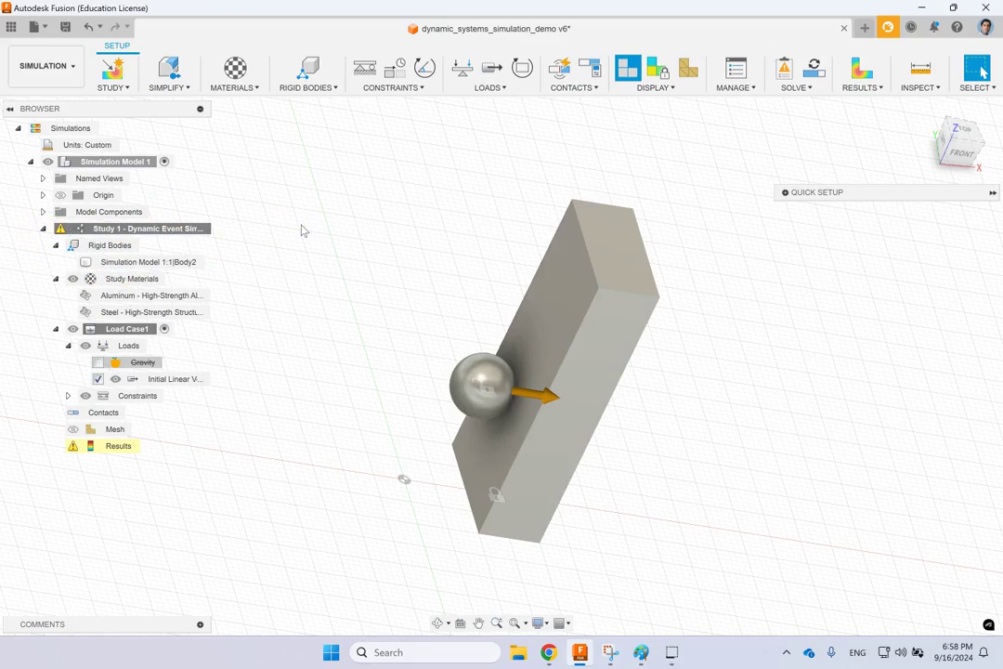
click(65, 395)
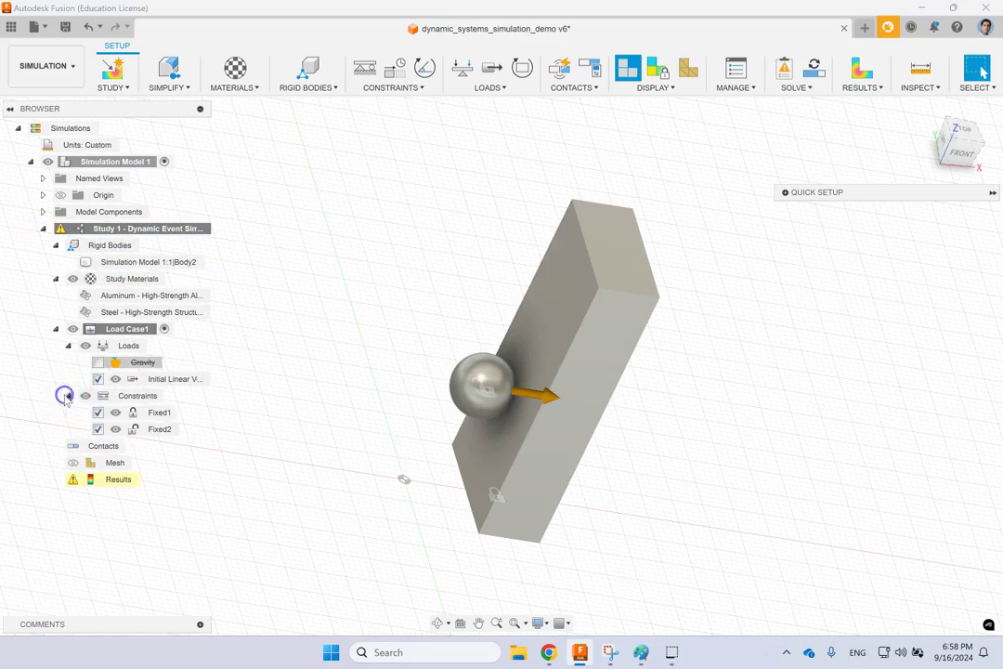
click(159, 412)
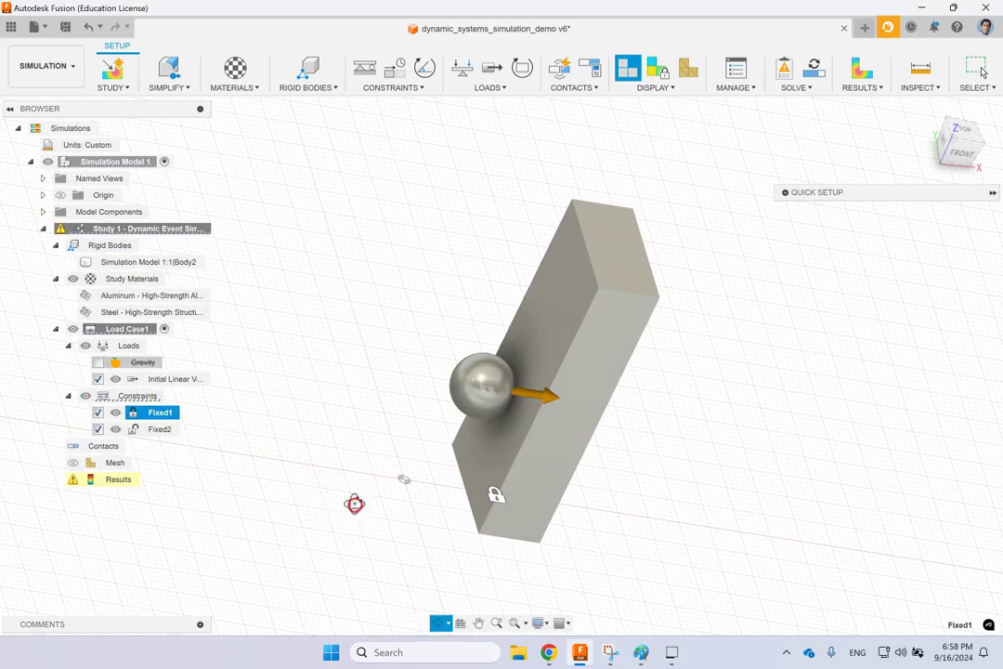
Review the Fixed2 constraint's axis locks and confirm it unchanged
shift+middle_drag(354, 501, 446, 518)
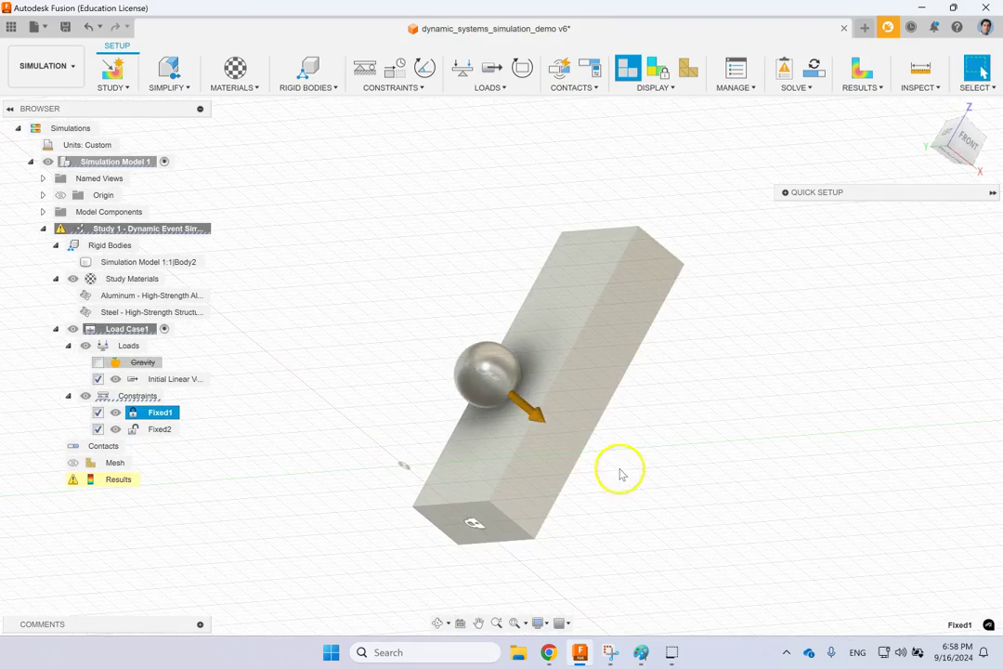
shift+middle_drag(619, 471, 622, 517)
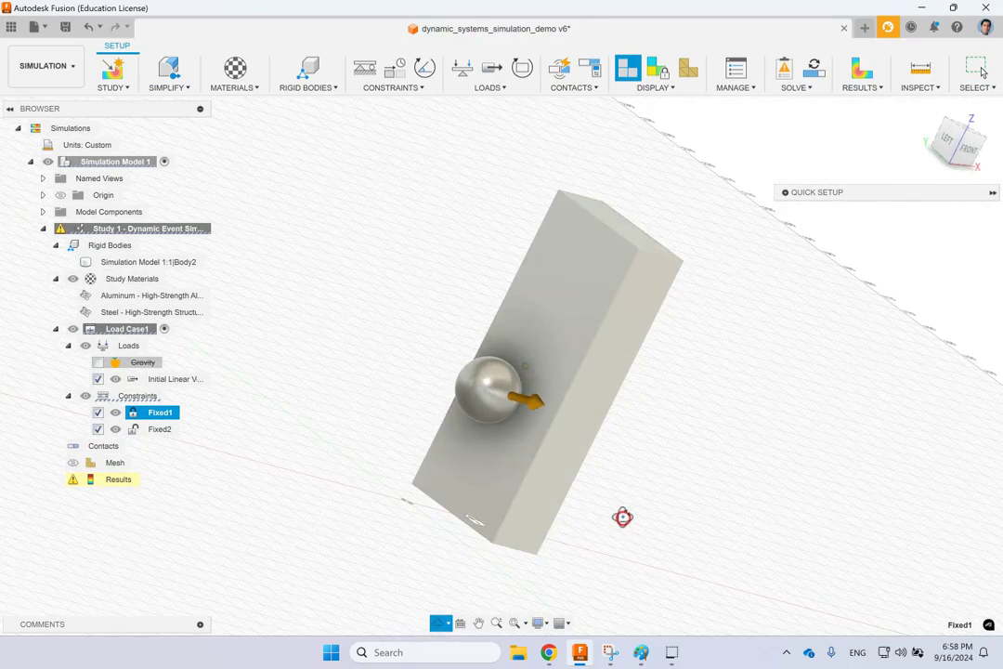
click(983, 72)
click(165, 430)
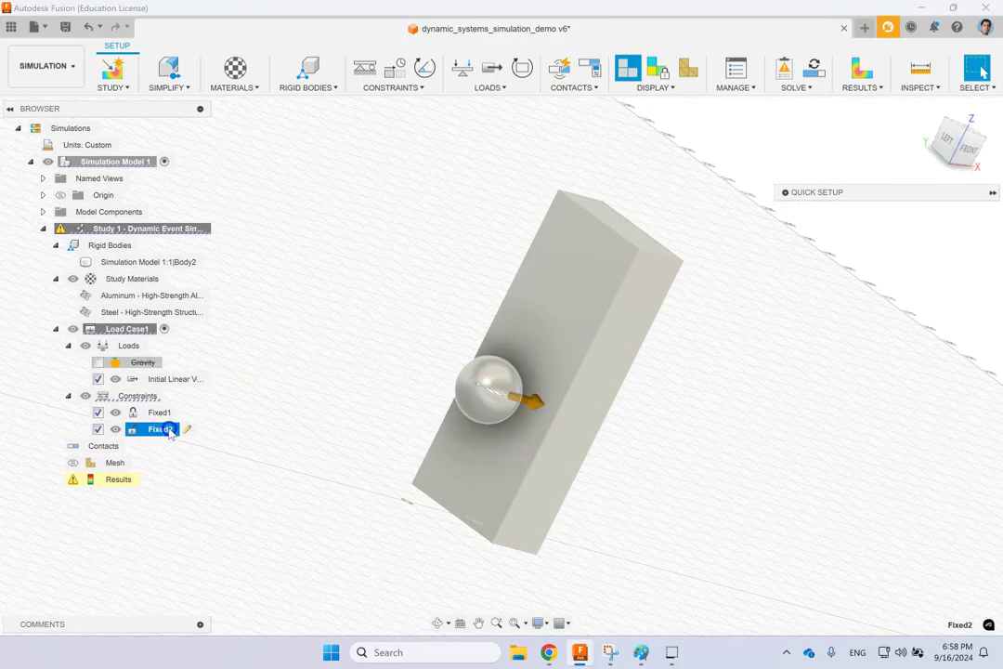
click(186, 429)
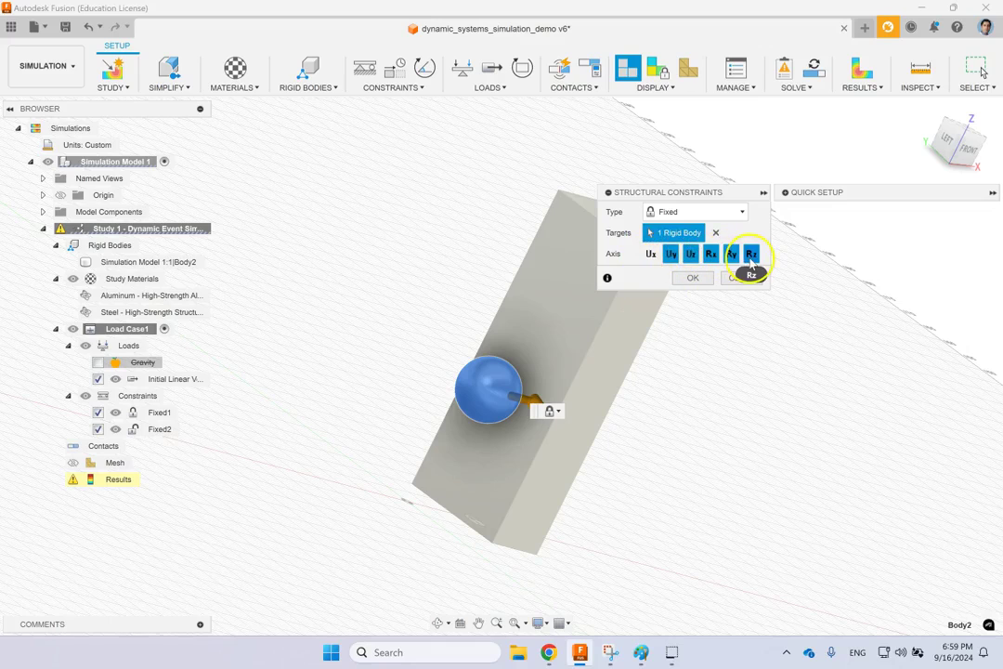
click(710, 263)
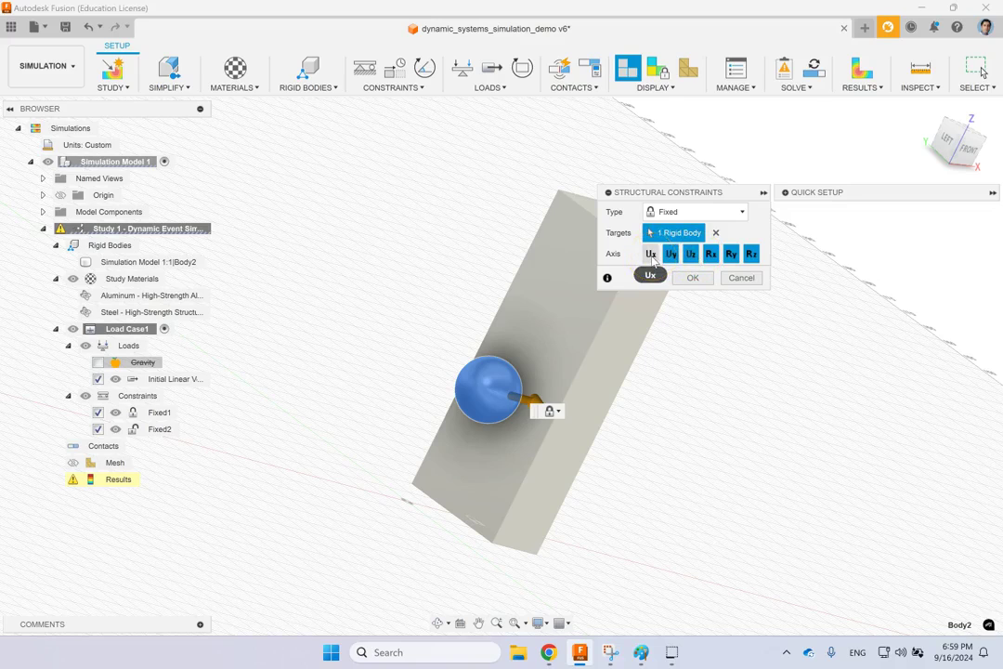
click(693, 278)
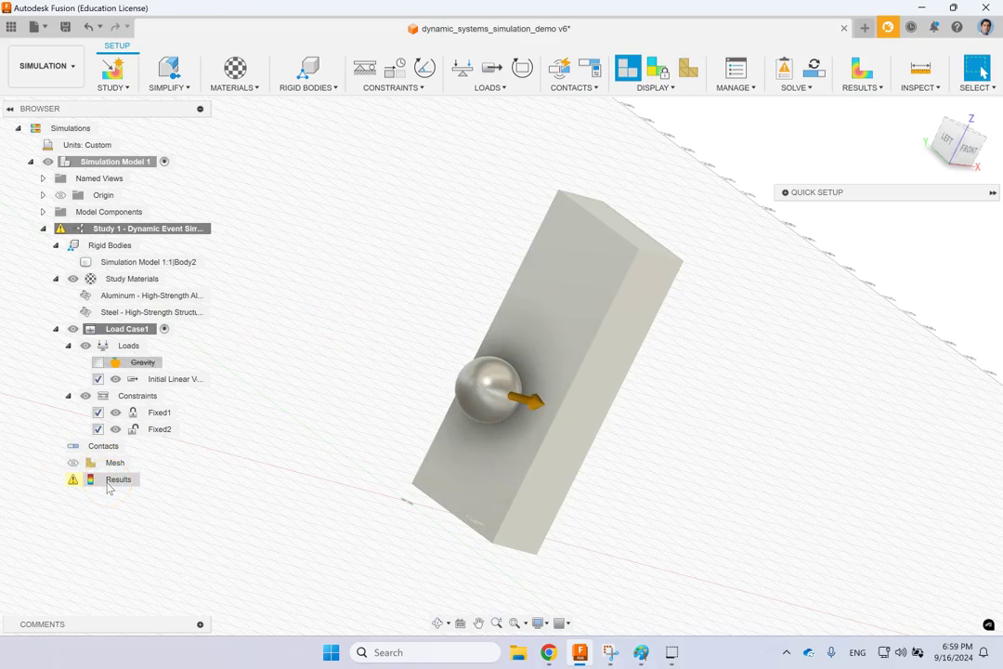
Open the dynamic event results and orbit the block upright
click(108, 478)
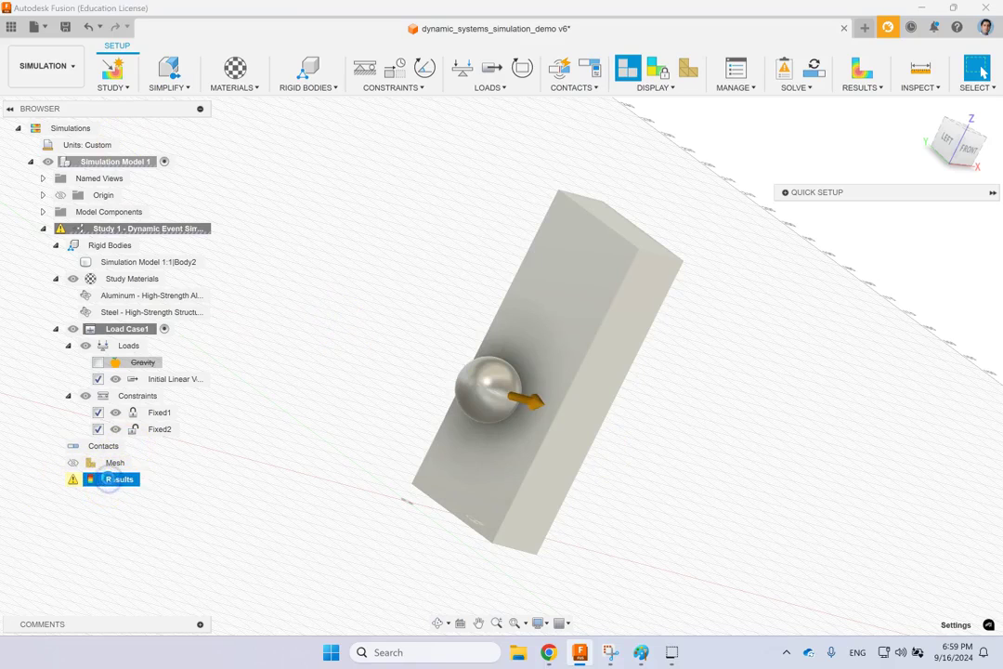
double_click(116, 480)
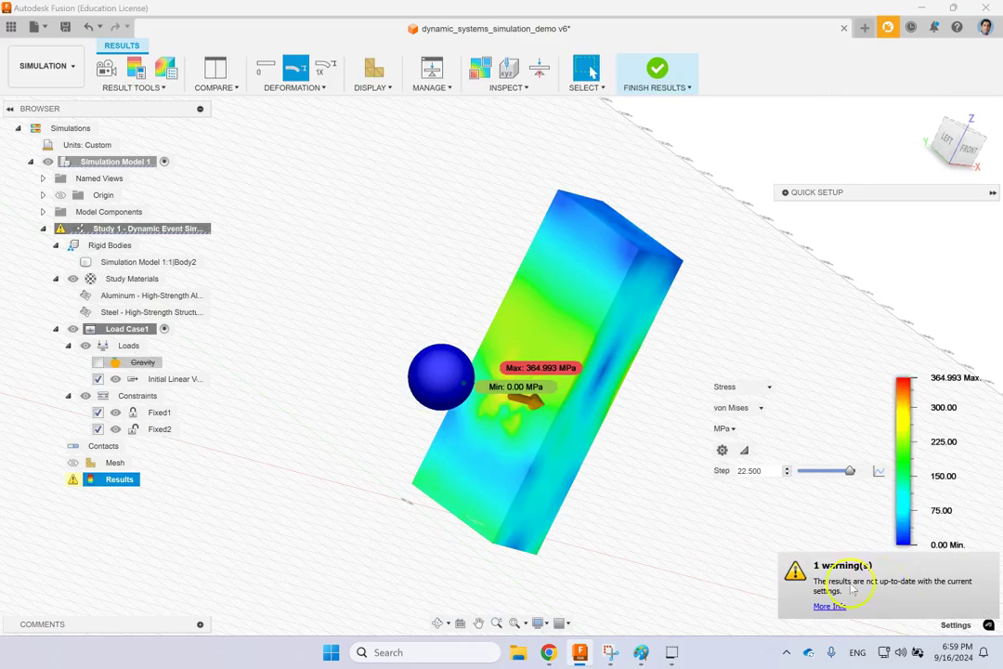
shift+middle_drag(754, 302, 716, 286)
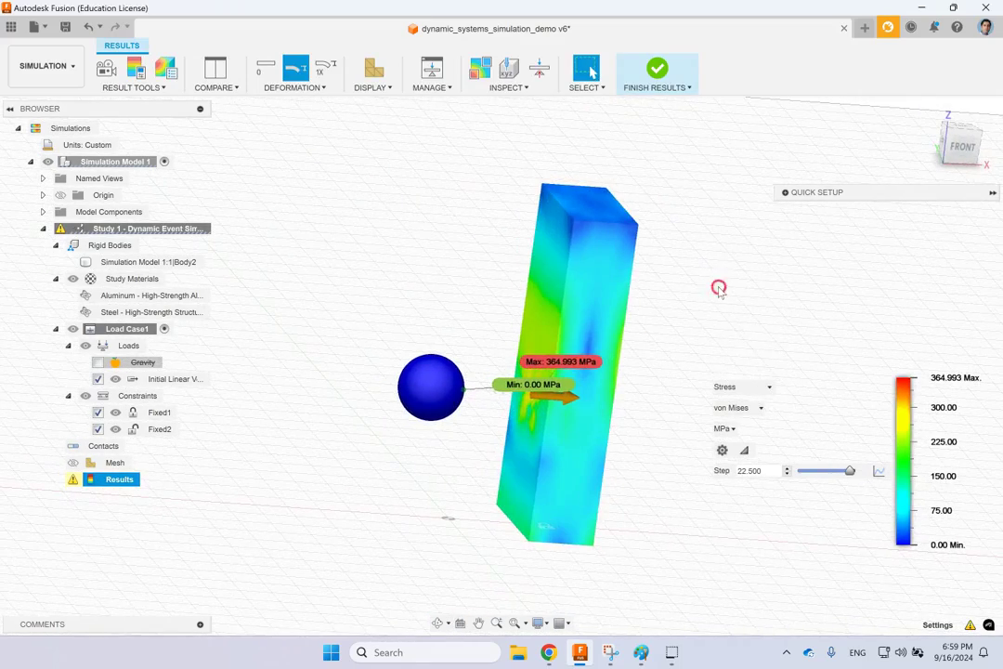
Switch results through Displacement and Reaction Force (377.077 N) to Velocity, peaking at 12.423 m/s
click(760, 384)
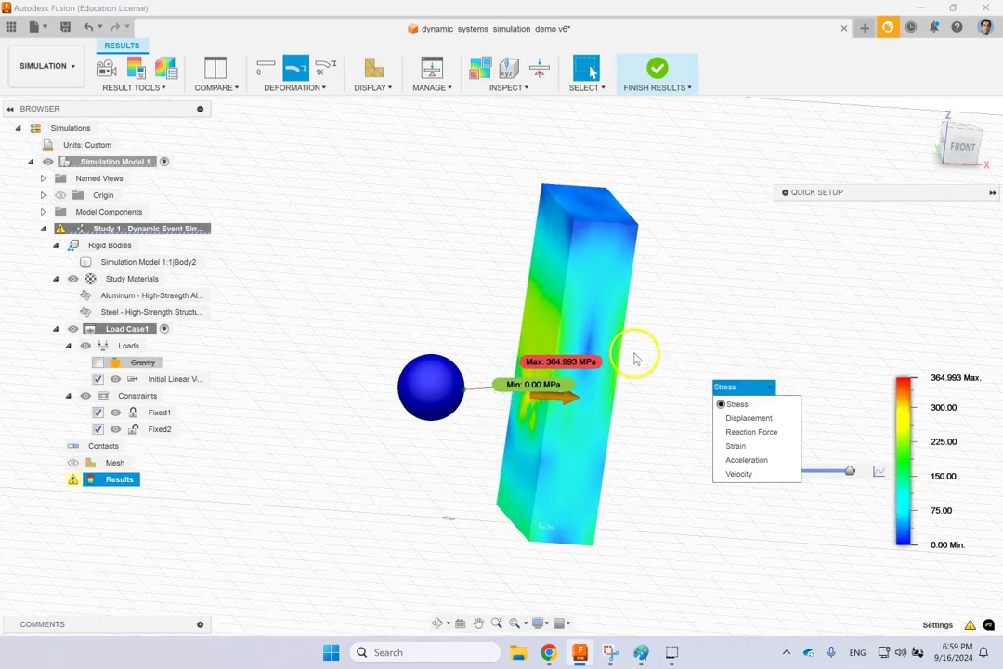
click(754, 325)
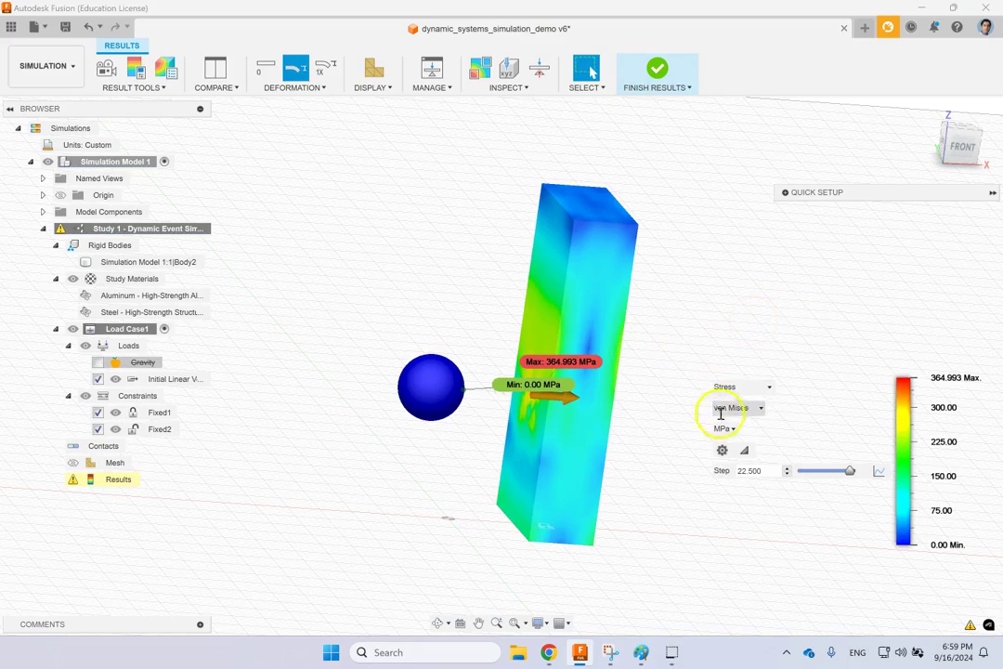
click(747, 388)
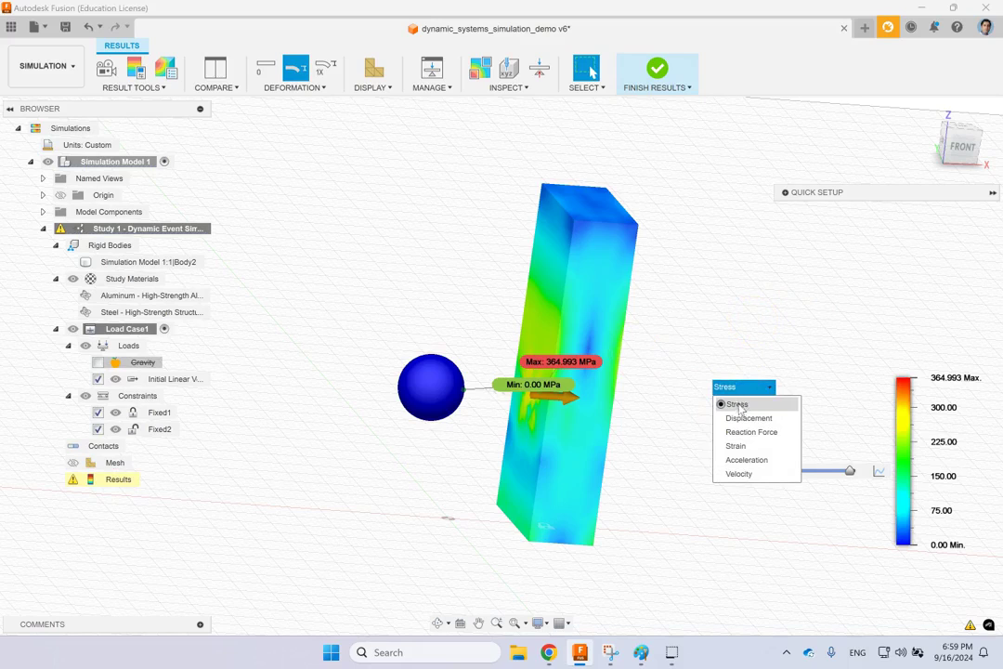
click(746, 418)
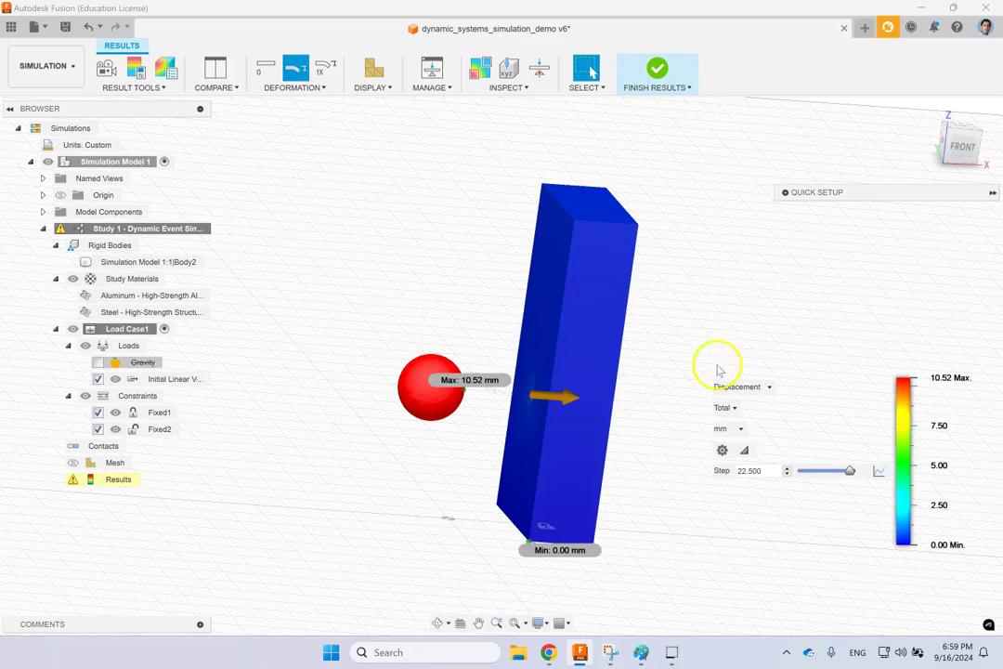
click(734, 388)
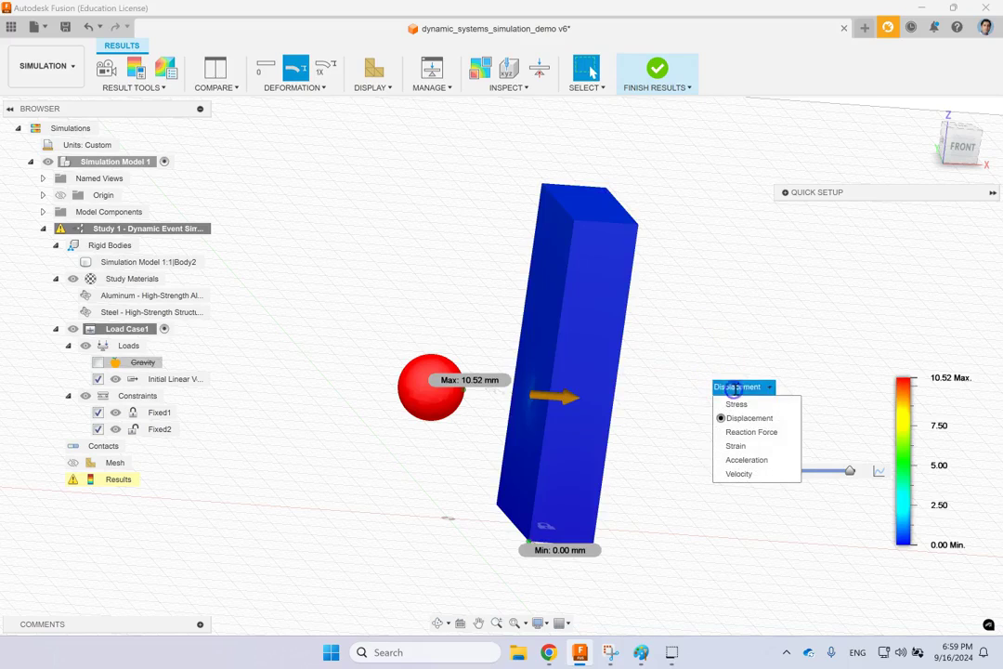
click(760, 433)
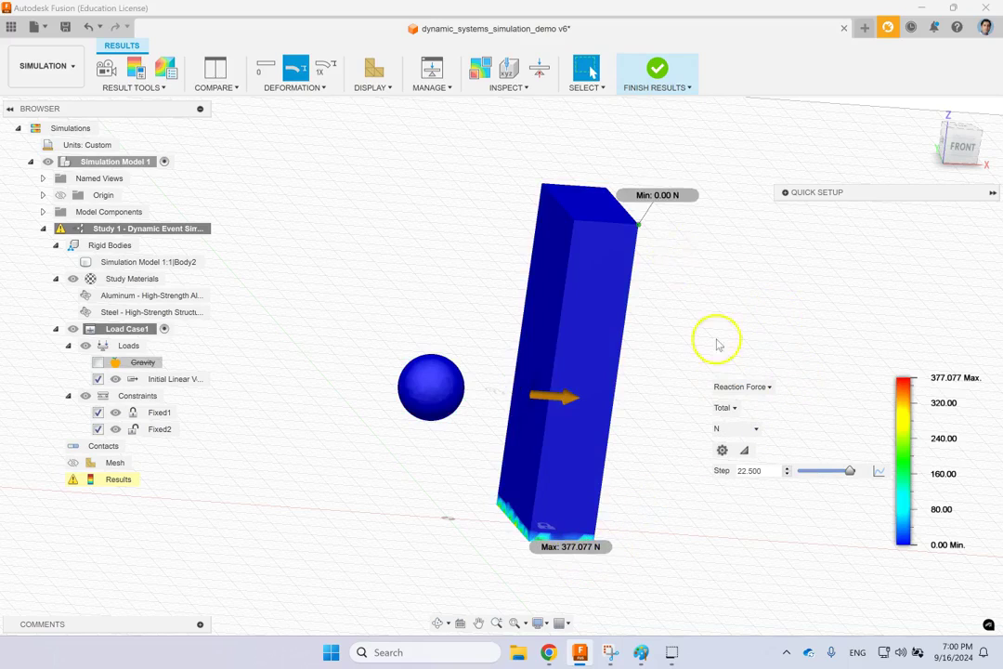
click(740, 386)
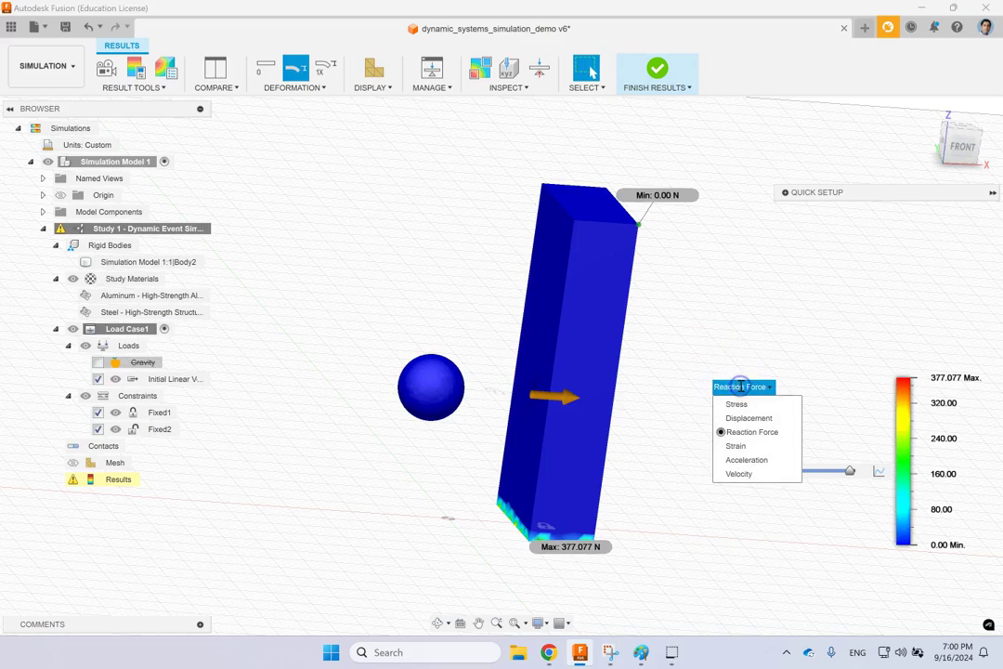
click(732, 473)
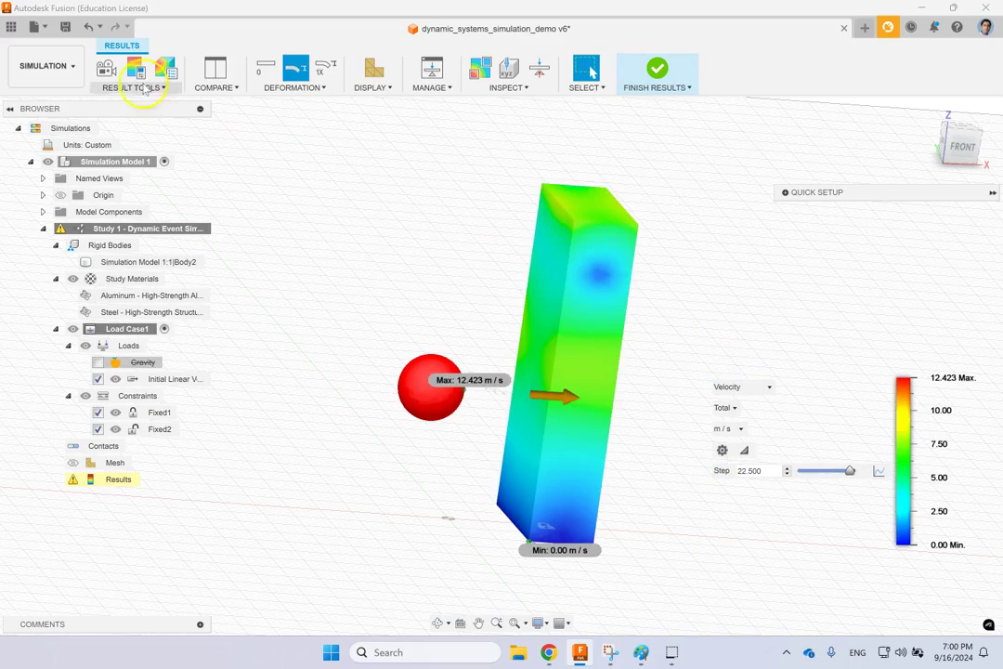
Animate the velocity results across the steps, then close the animation
click(107, 71)
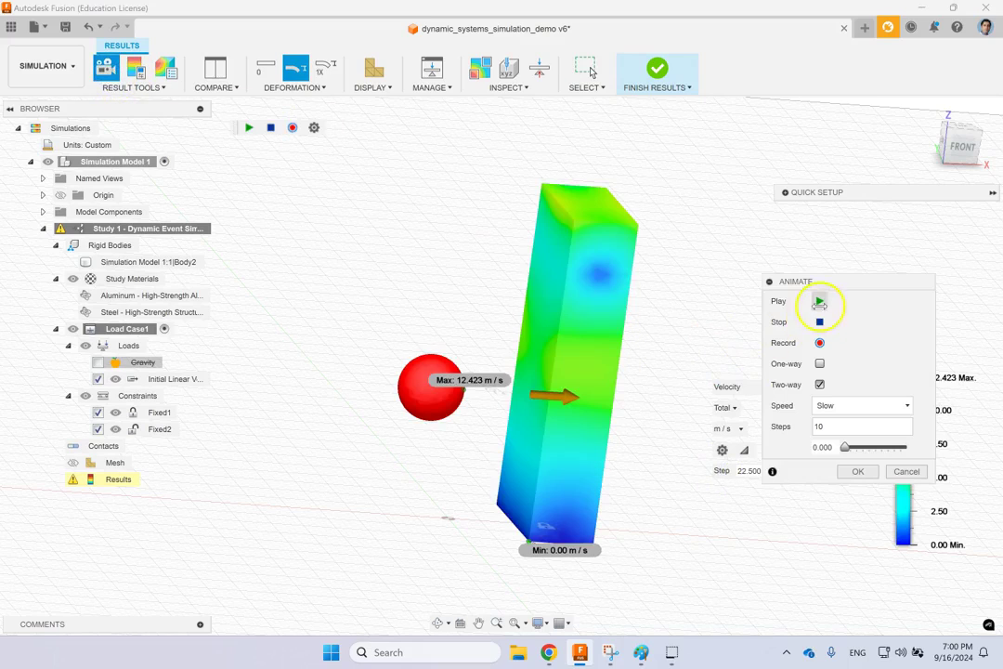
click(819, 301)
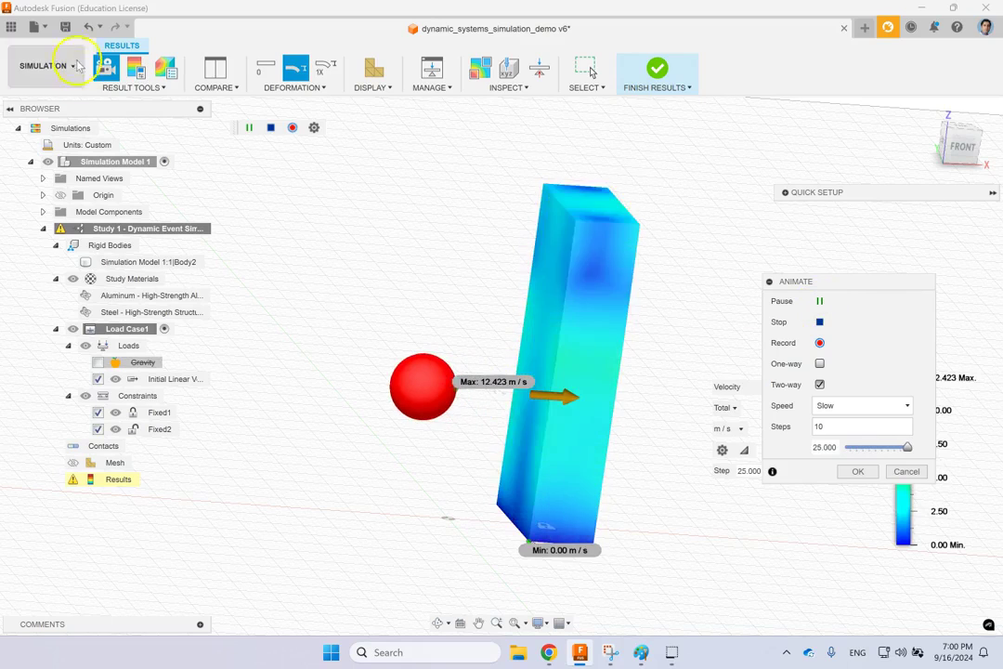
click(302, 88)
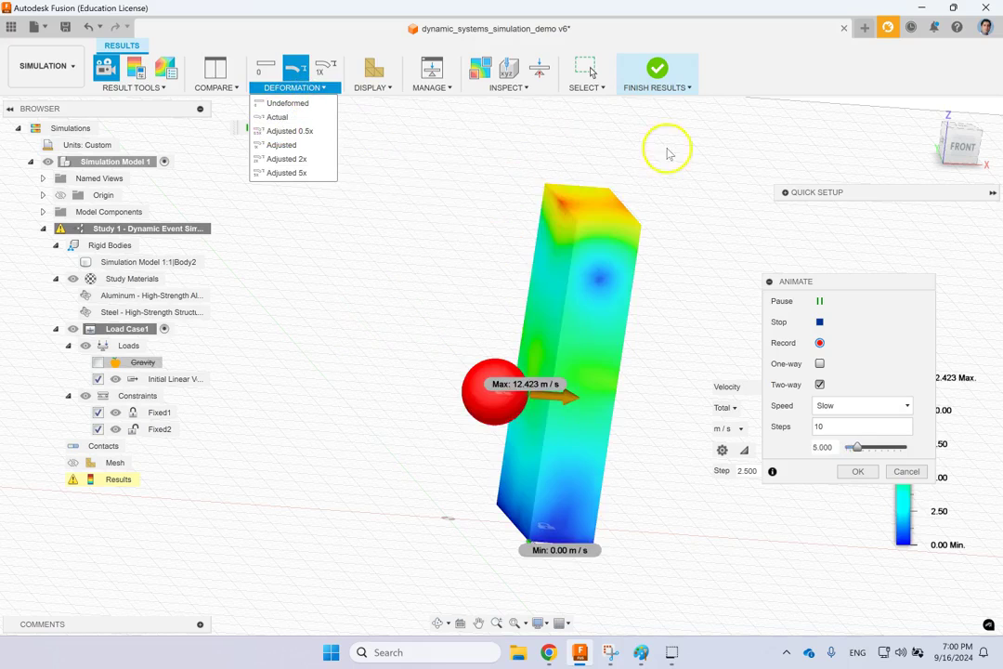
shift+middle_drag(715, 142, 697, 160)
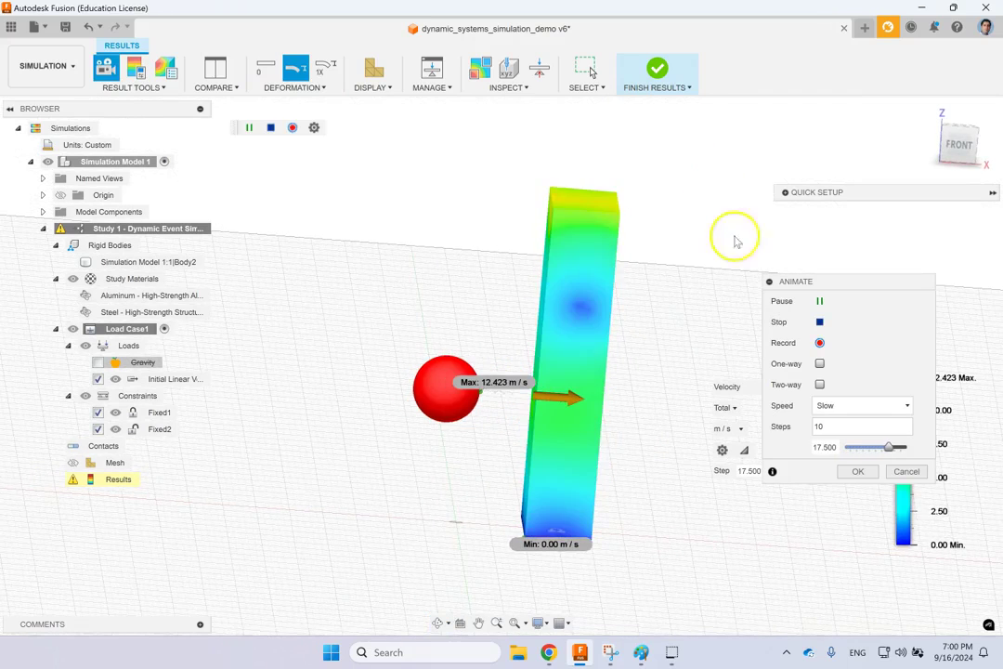
click(855, 471)
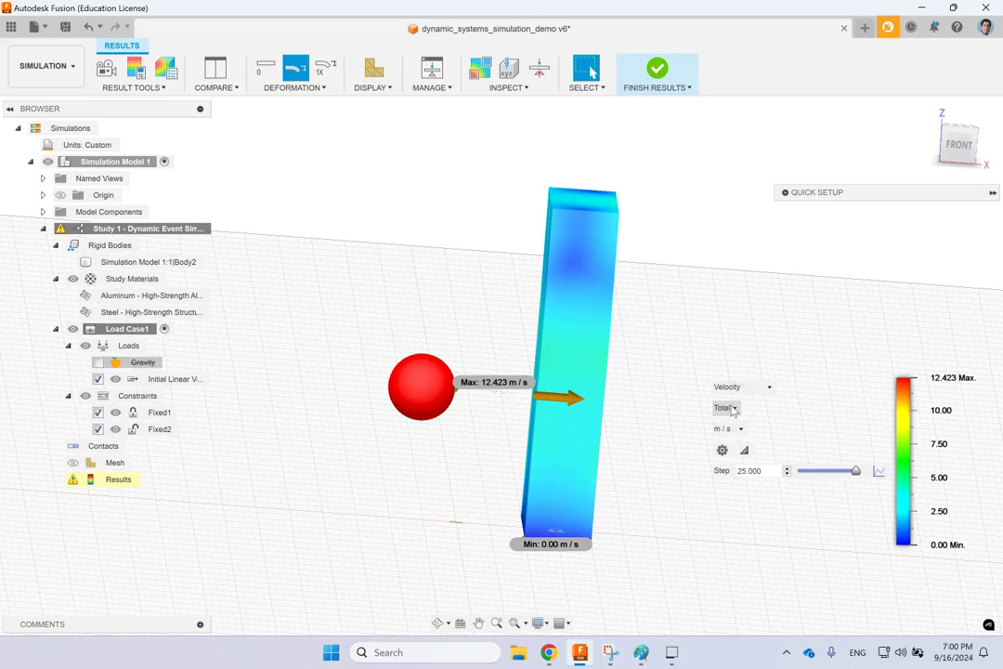
Animate the Displacement results, ending at step 7.500 with max 3.066 mm
click(765, 386)
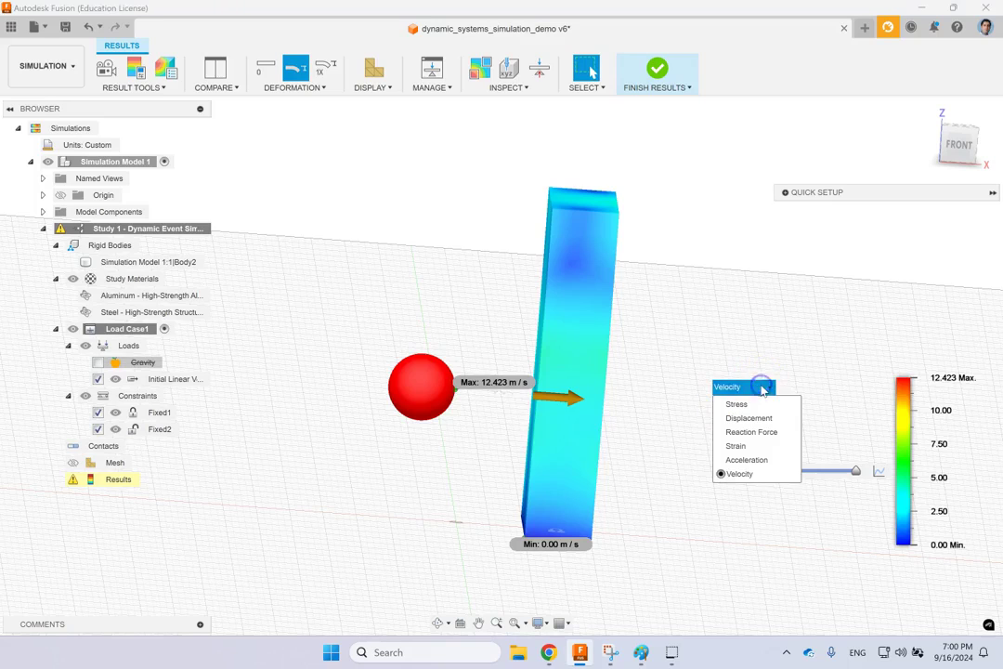
click(755, 418)
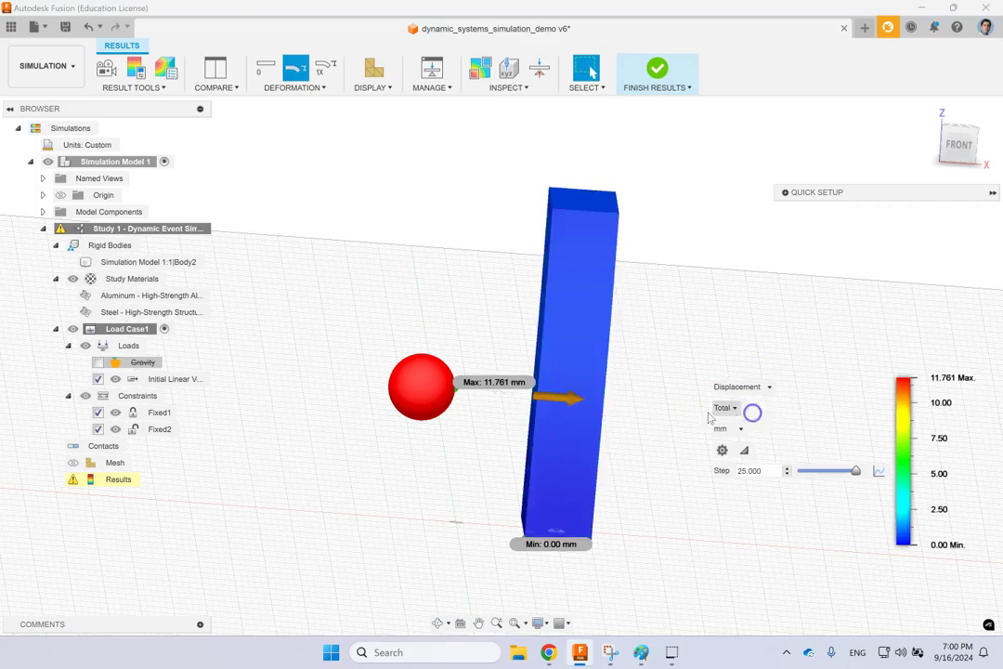
click(103, 67)
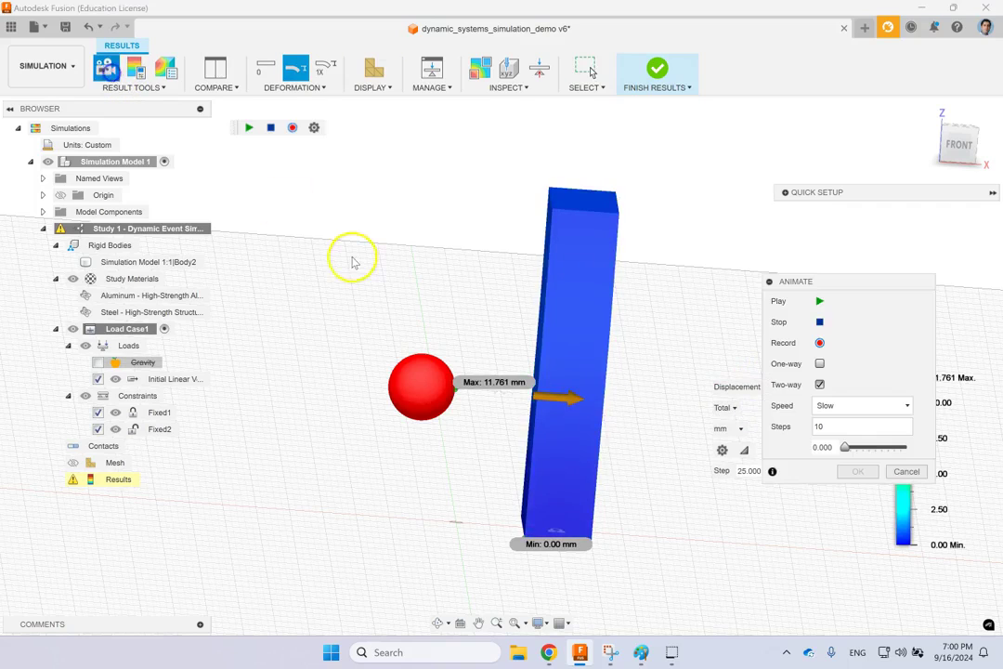
click(823, 303)
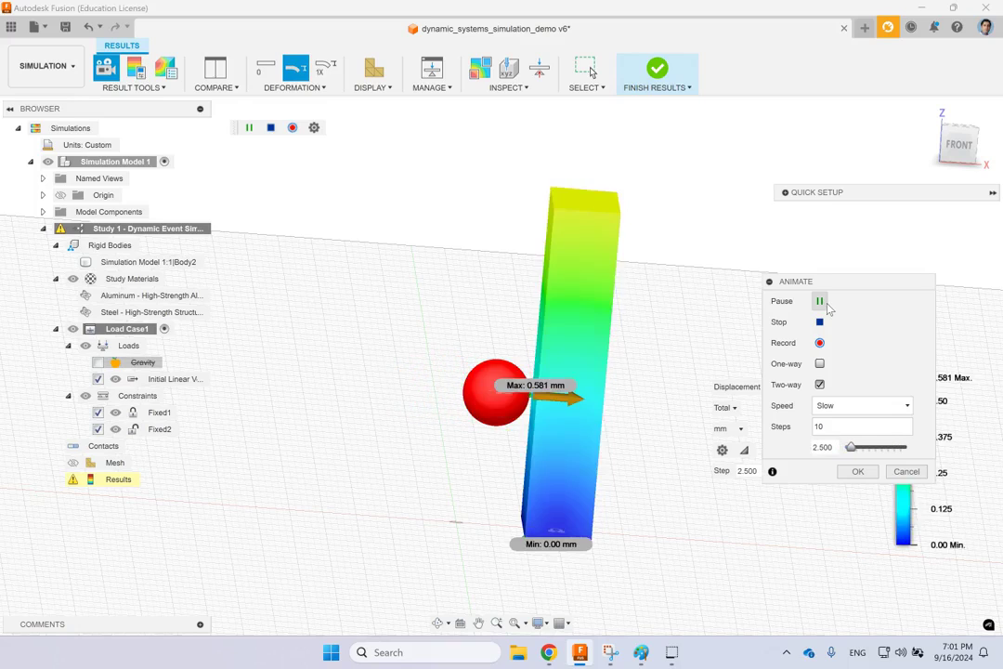
click(857, 472)
Show the mesh (16941 nodes, 11181 elements) over the block
click(391, 89)
click(397, 104)
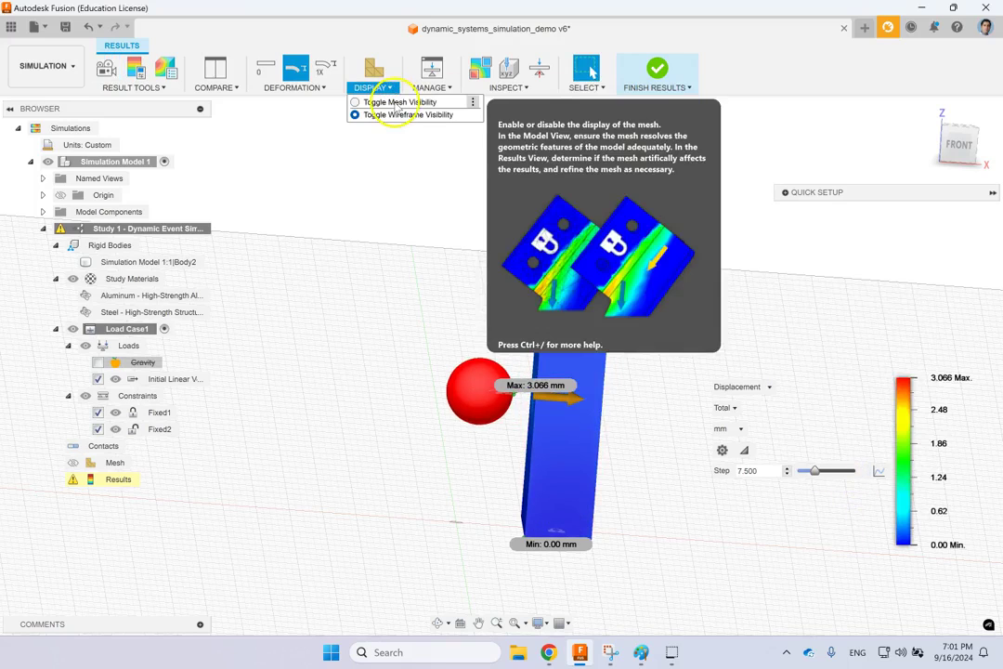
shift+middle_drag(674, 340, 692, 376)
Display von Mises Stress, peaking at 353.27 MPa, and frame the beam
click(733, 387)
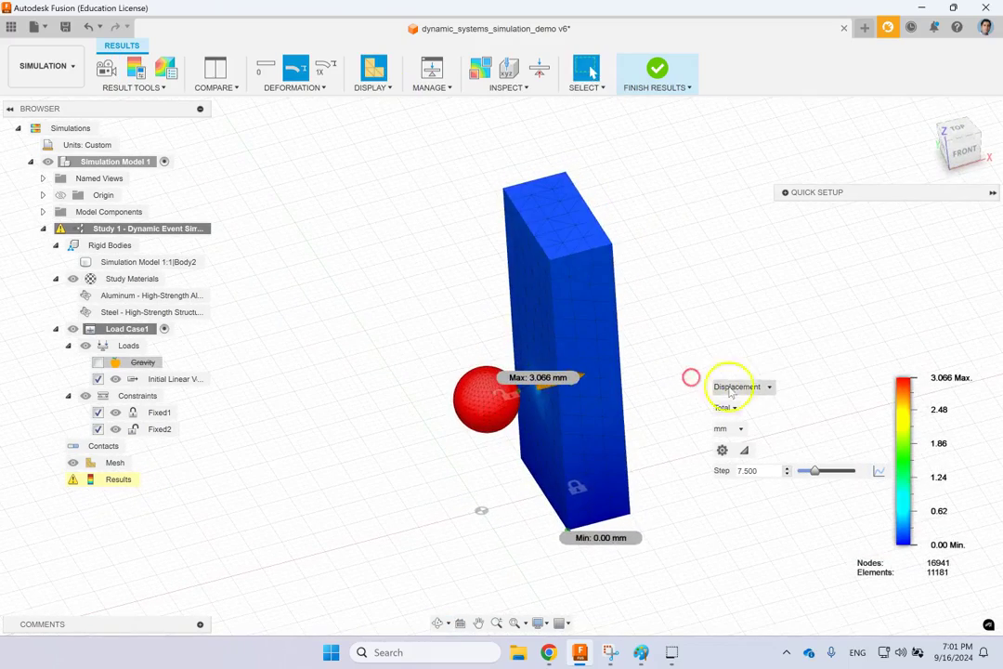
click(756, 405)
scroll(548, 401, up, 5)
mouse_move(415, 286)
shift+middle_down()
mouse_move(462, 282)
mouse_move(412, 291)
mouse_move(351, 280)
mouse_move(415, 263)
shift+middle_up()
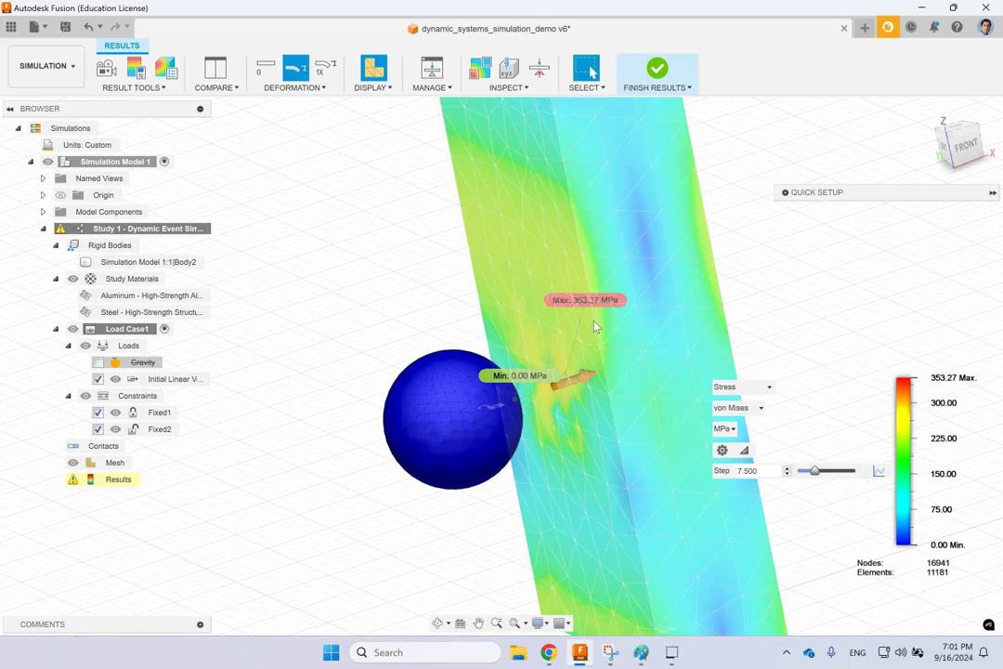
scroll(595, 325, down, 5)
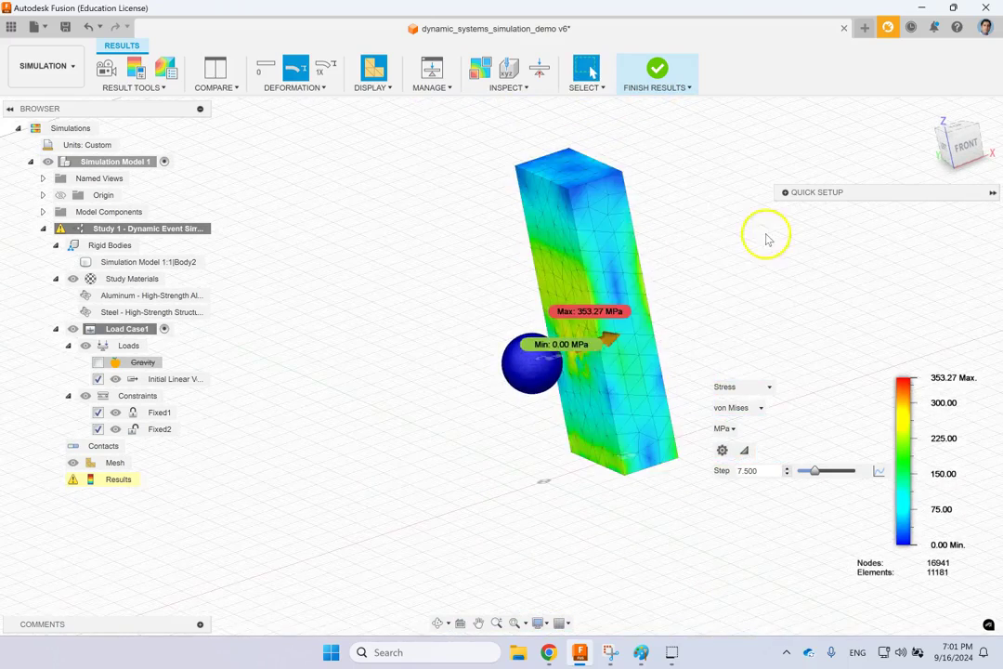
shift+middle_drag(767, 239, 797, 251)
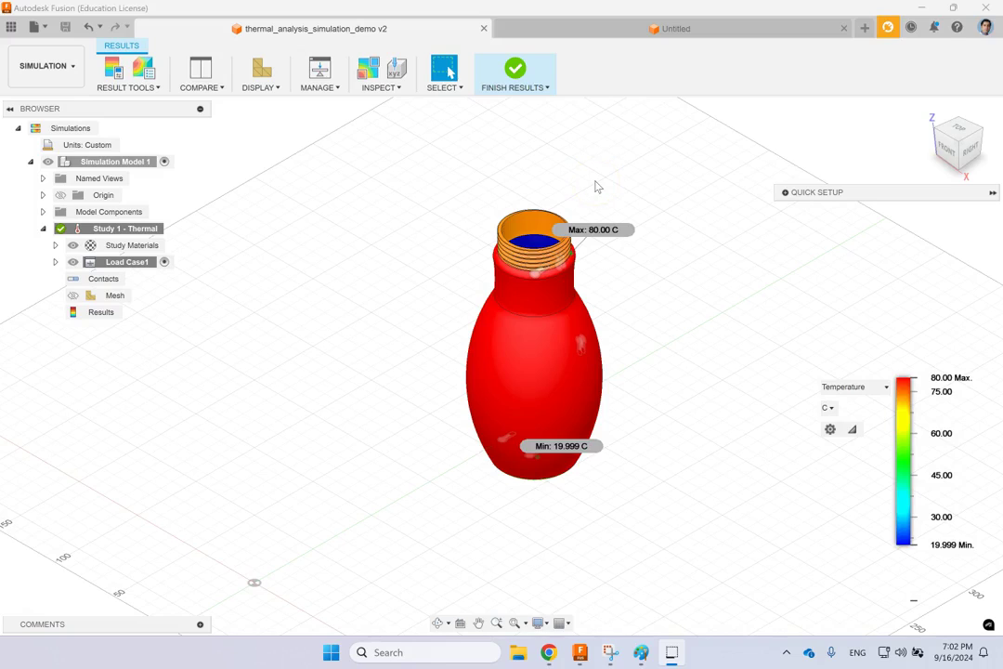
In the Untitled design, run the Bottle sample script from Scripts and Add-Ins
click(605, 26)
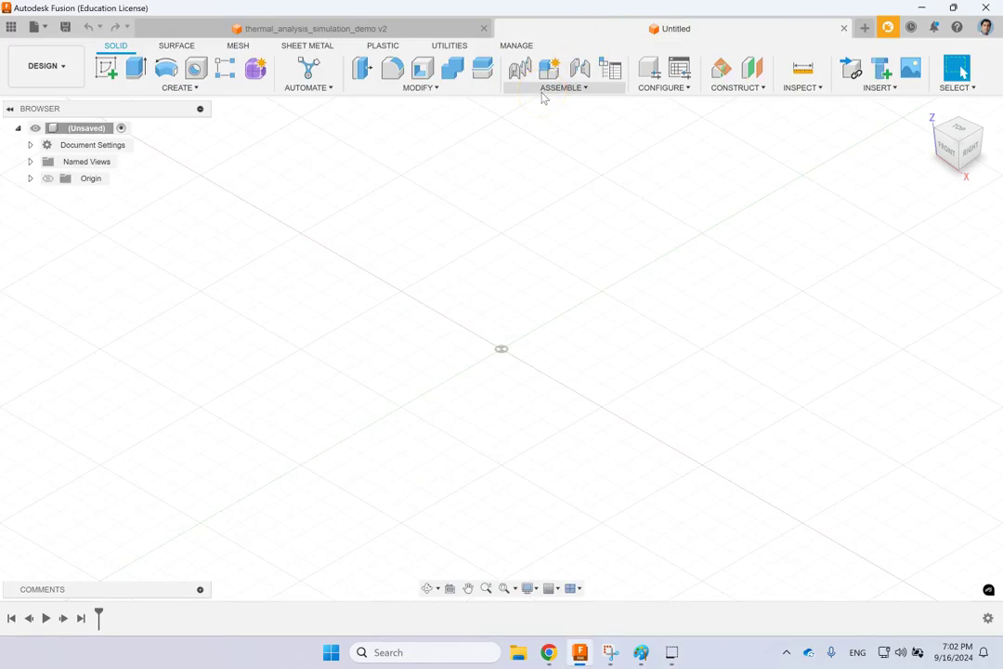
click(452, 45)
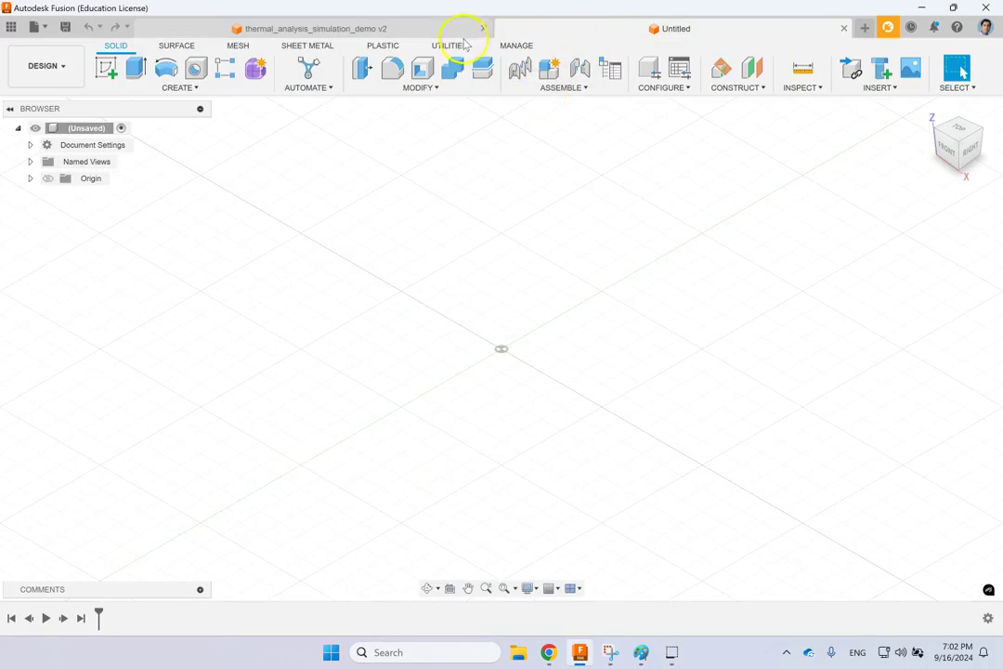
click(215, 86)
click(223, 103)
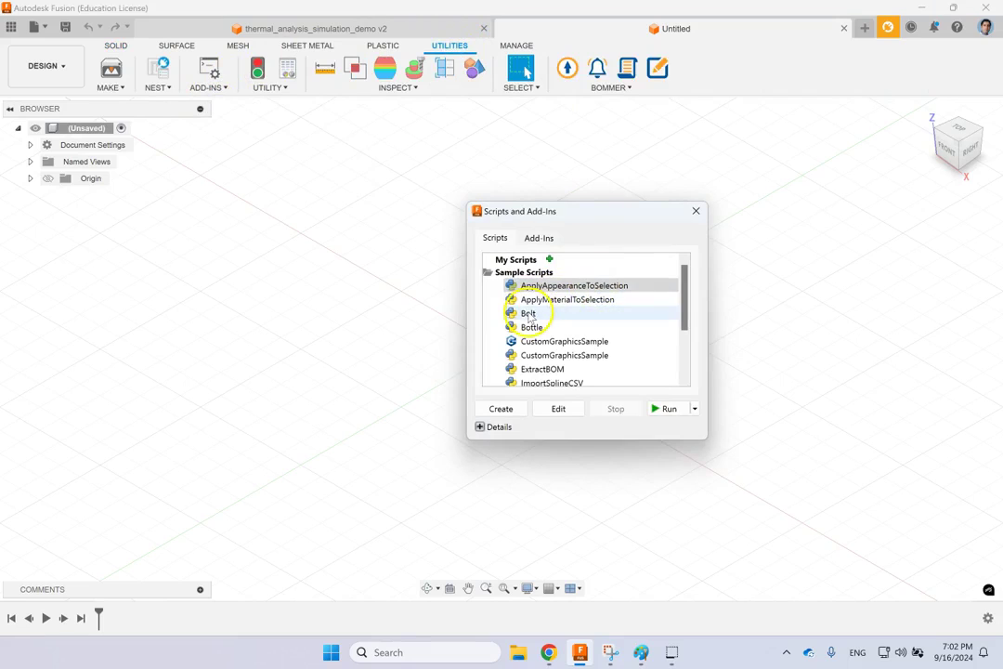
scroll(613, 325, down, 3)
scroll(576, 358, up, 3)
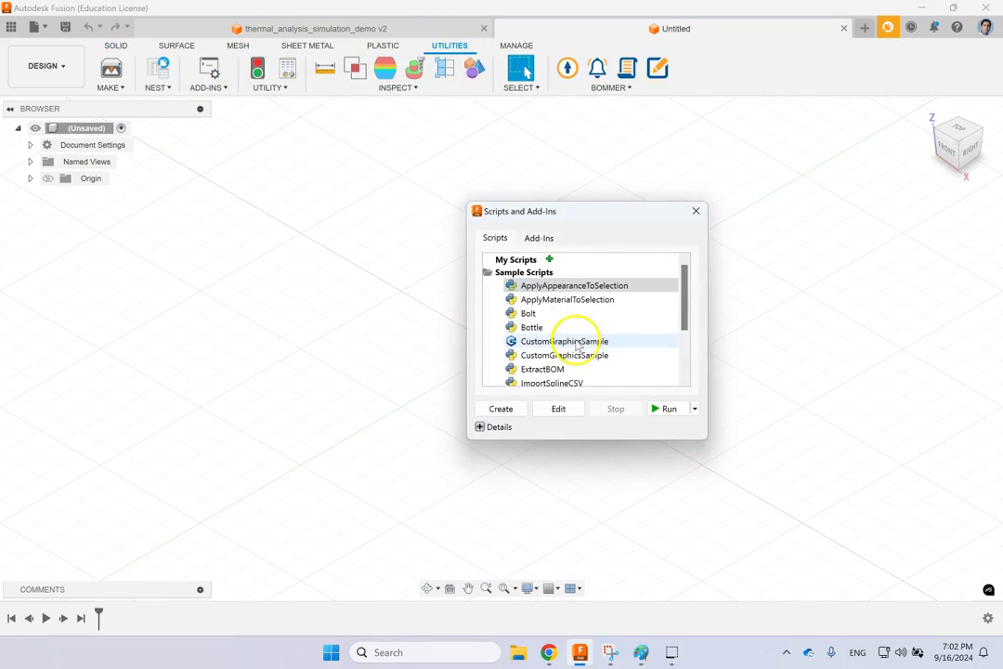
click(546, 328)
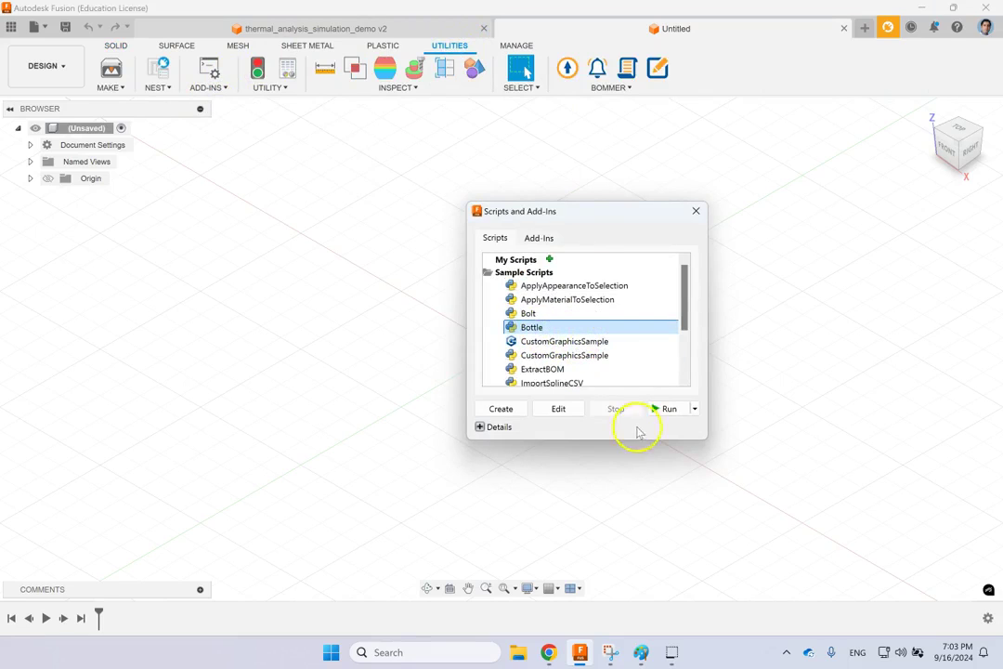
click(662, 408)
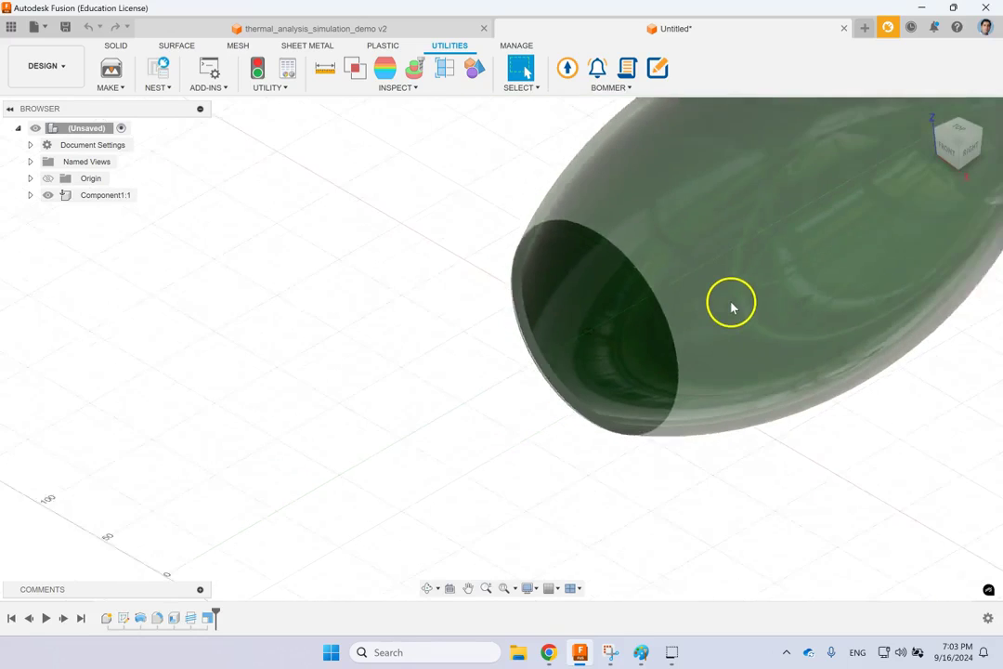
Orbit around the generated bottle
scroll(731, 307, down, 5)
scroll(792, 257, up, 3)
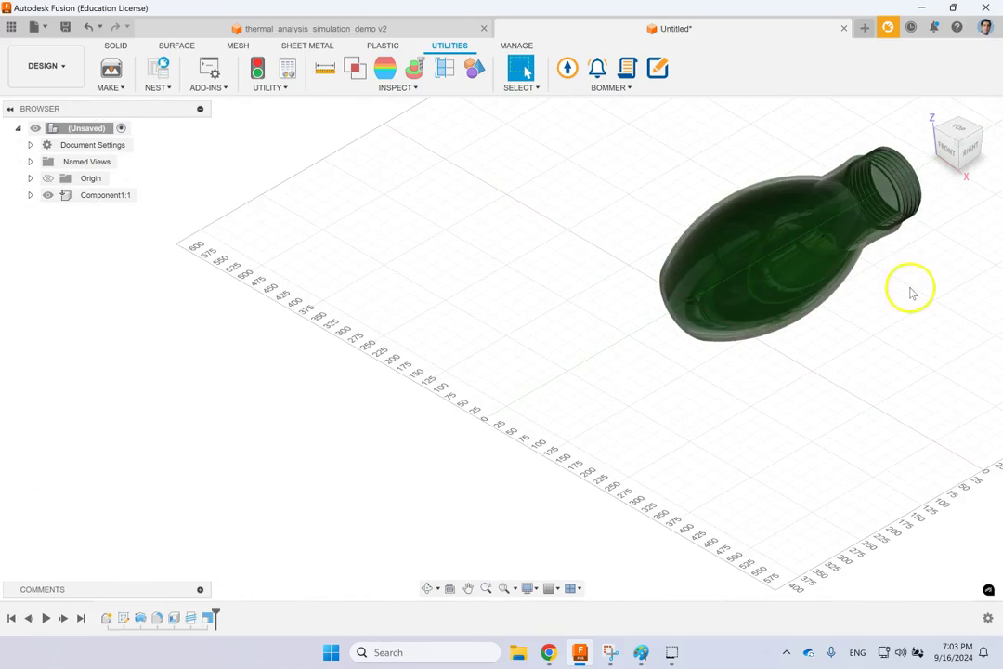
shift+middle_drag(911, 293, 853, 336)
click(754, 294)
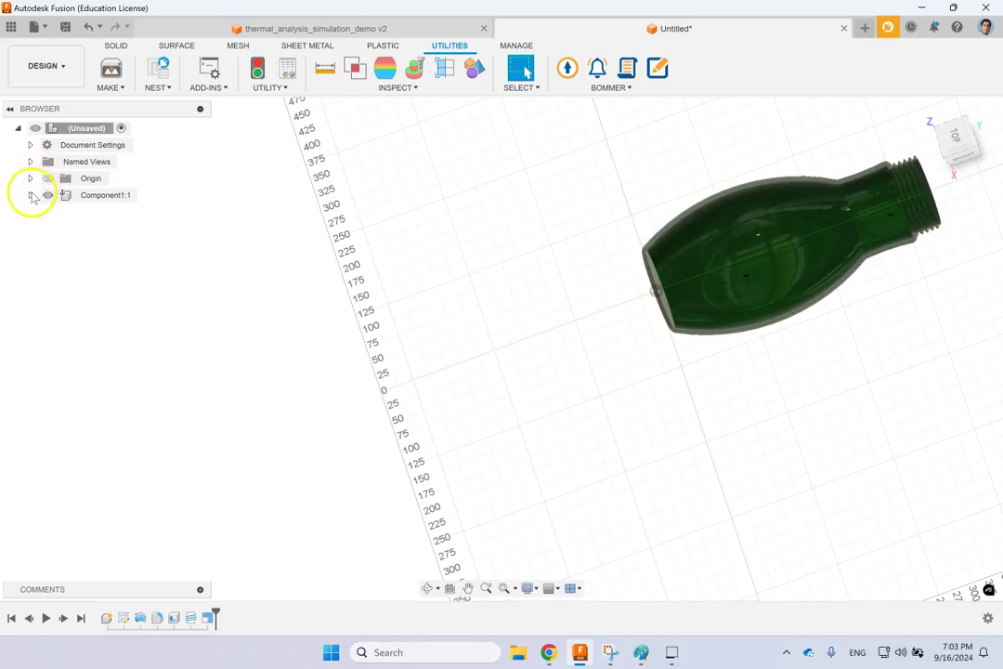
Review Body1's properties: Glass, Cast, Clear material, 2868.561 g mass
click(31, 195)
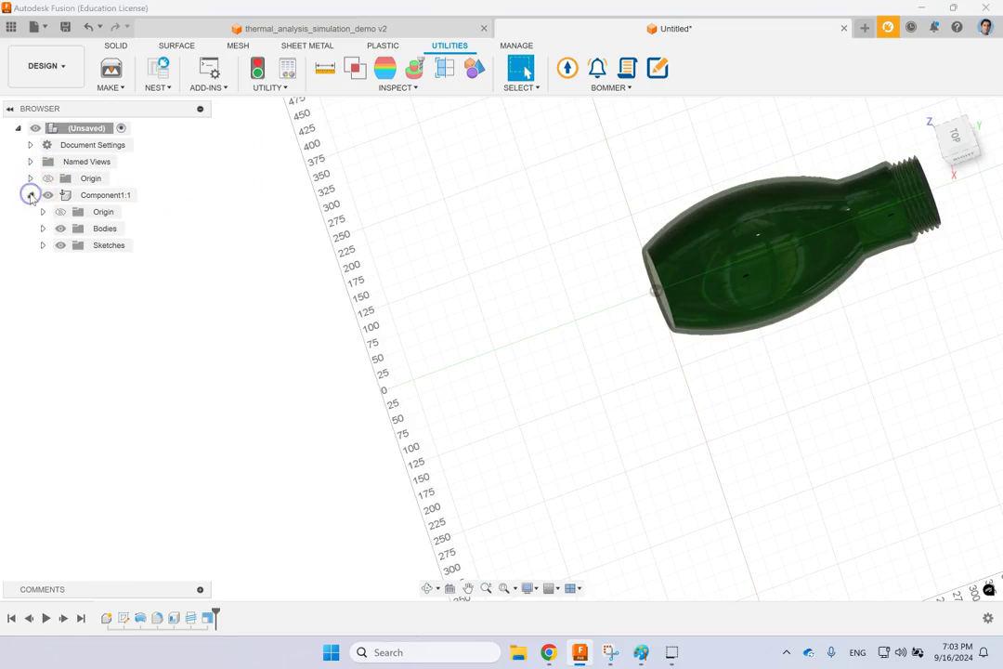
click(42, 229)
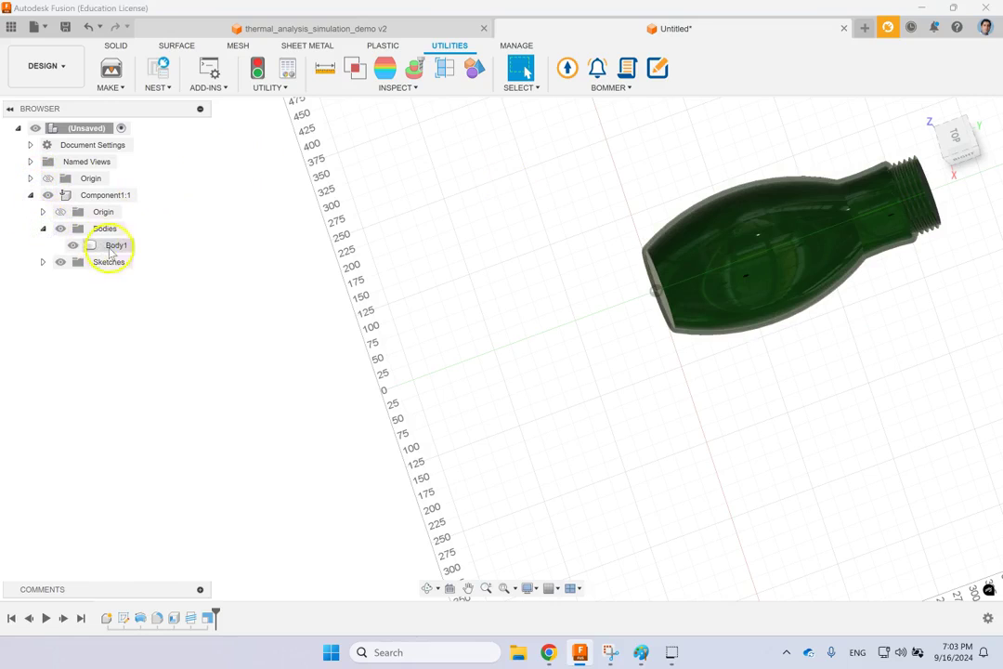
right_click(114, 245)
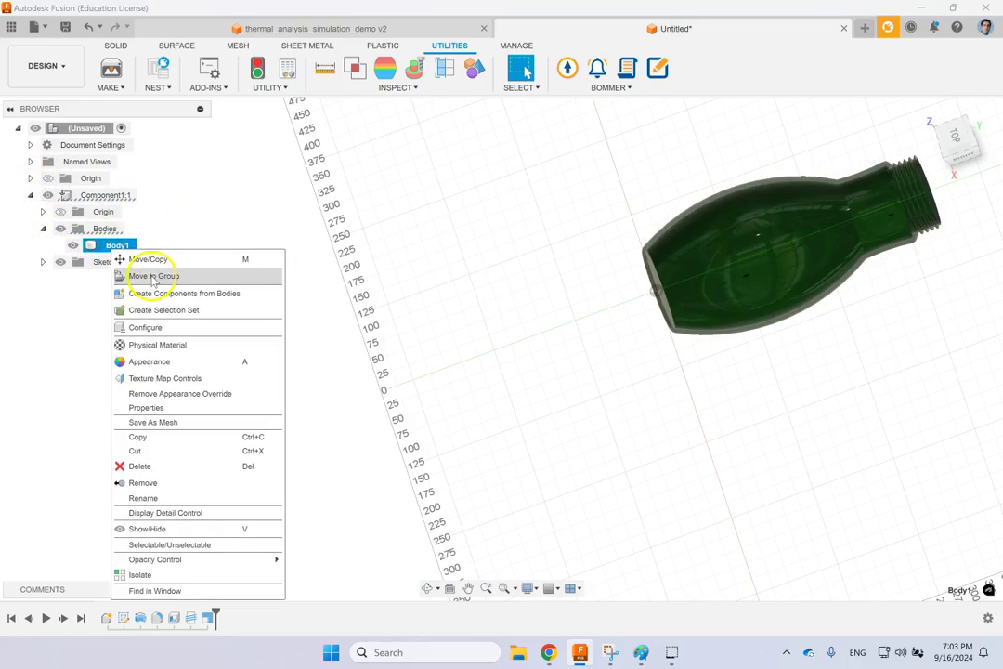
click(170, 406)
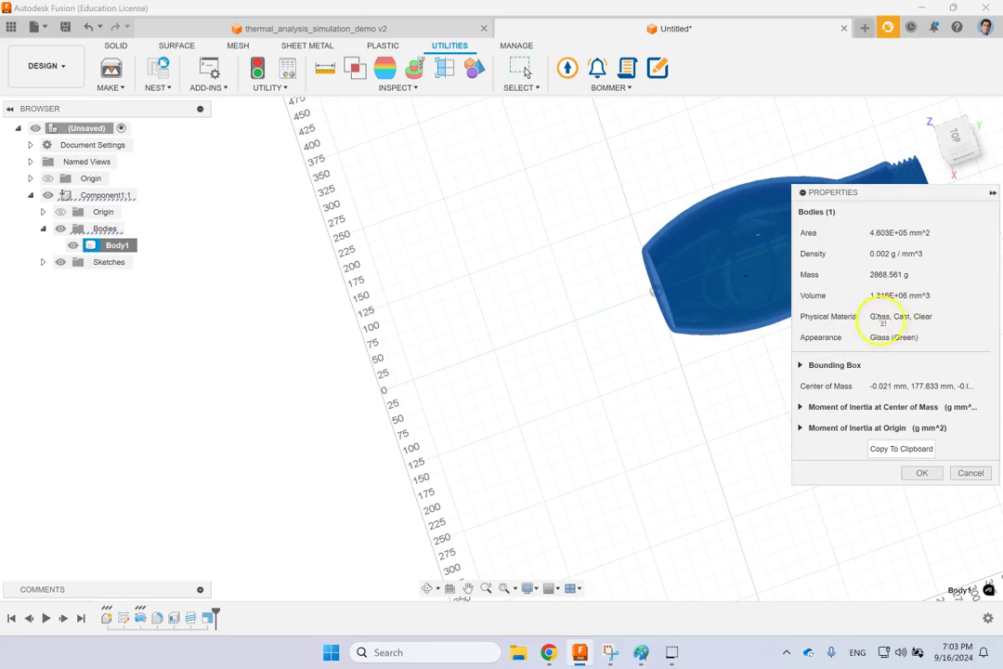
click(917, 473)
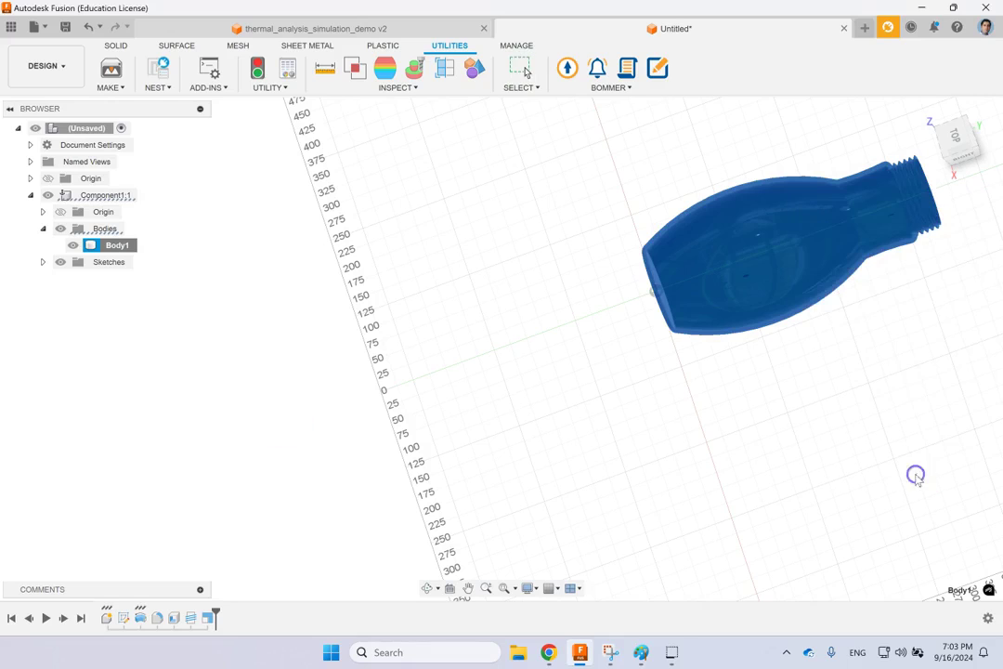
Discard the Untitled design, stay in Simulation, and finish the thermal study's results
click(845, 29)
click(548, 341)
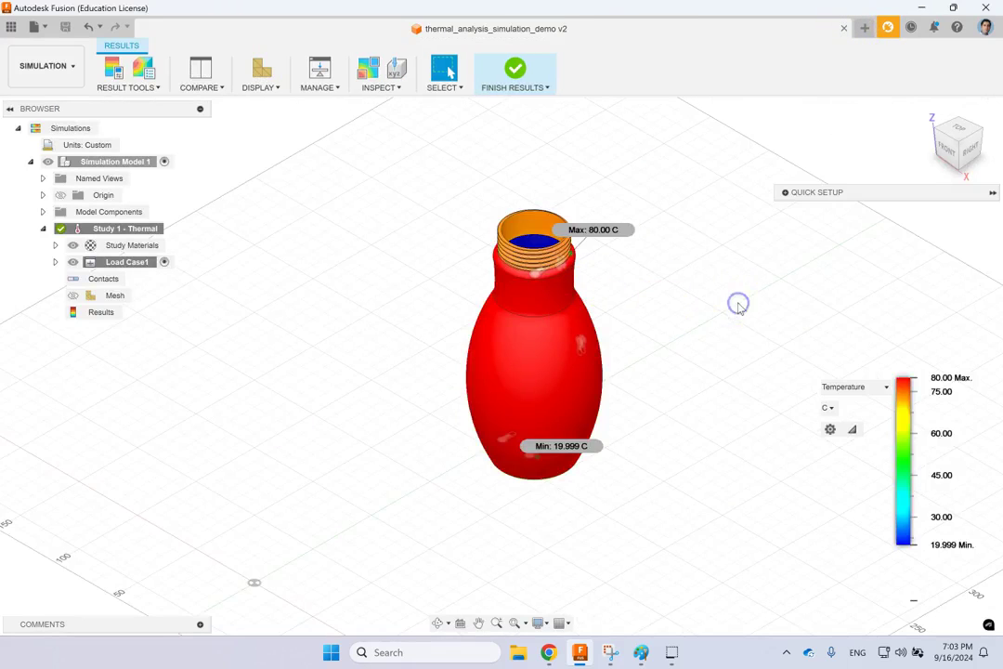
click(78, 70)
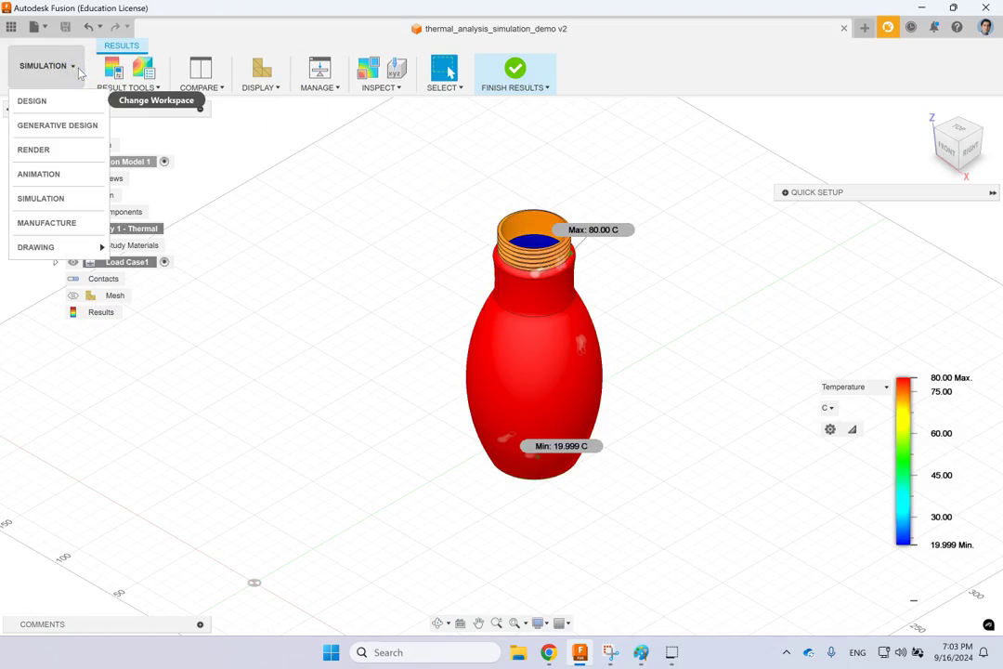
click(79, 197)
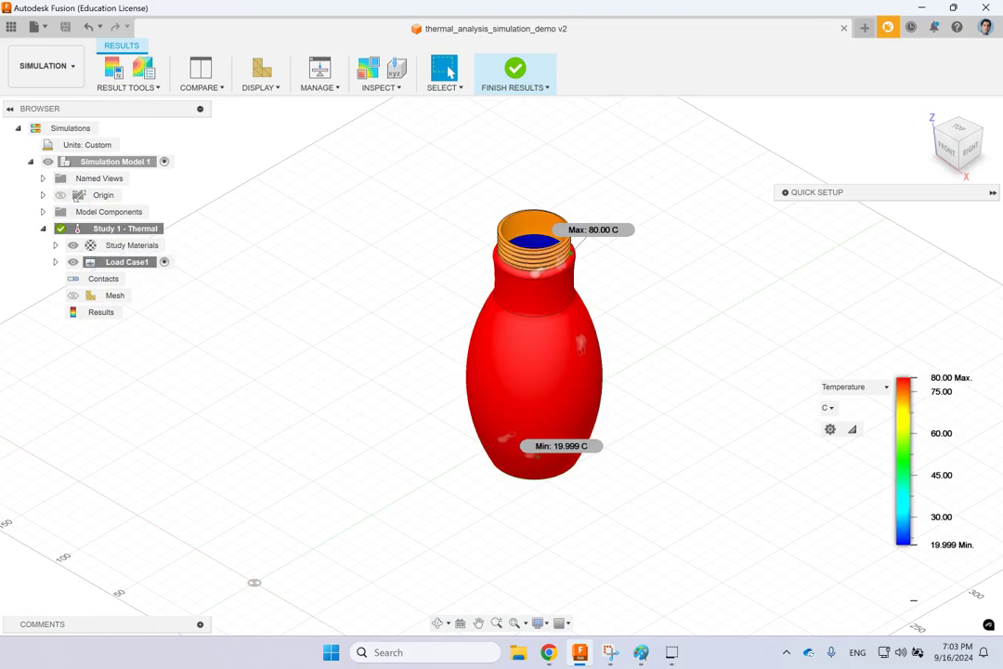
click(513, 79)
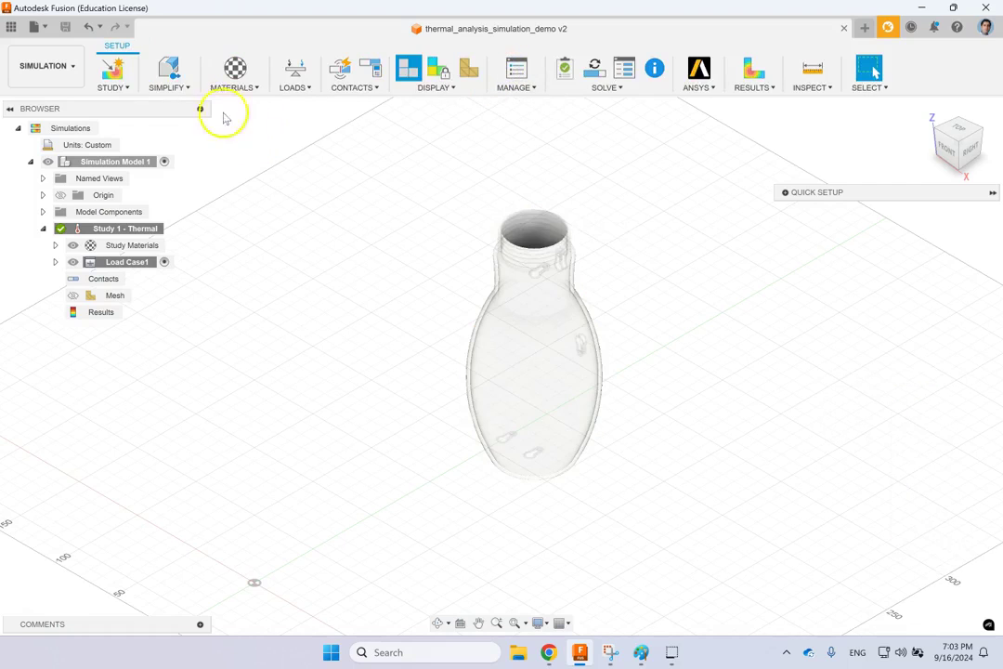
click(113, 86)
click(131, 104)
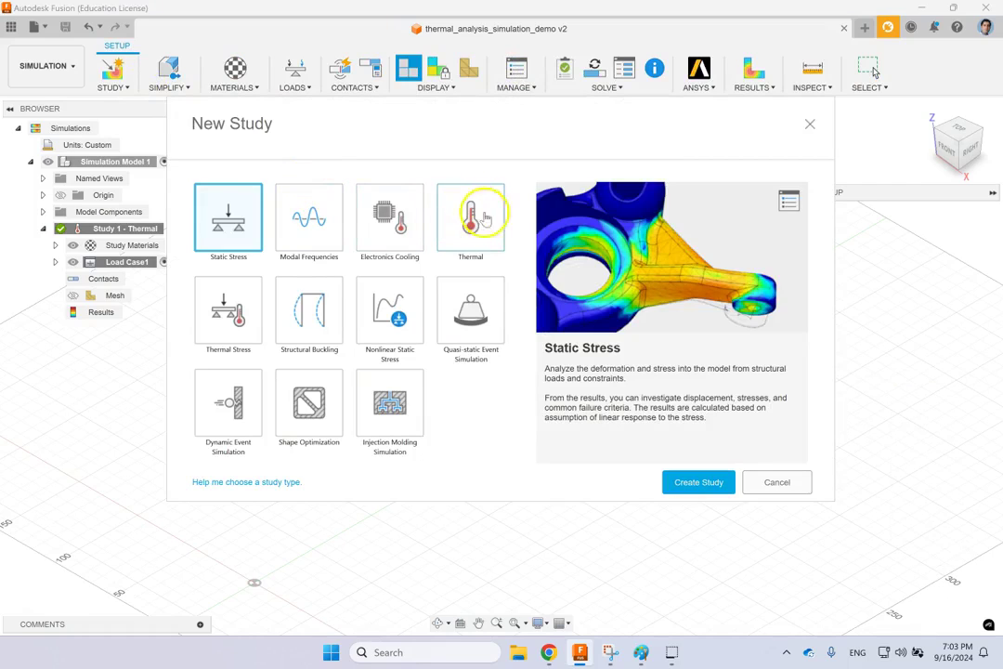
click(464, 218)
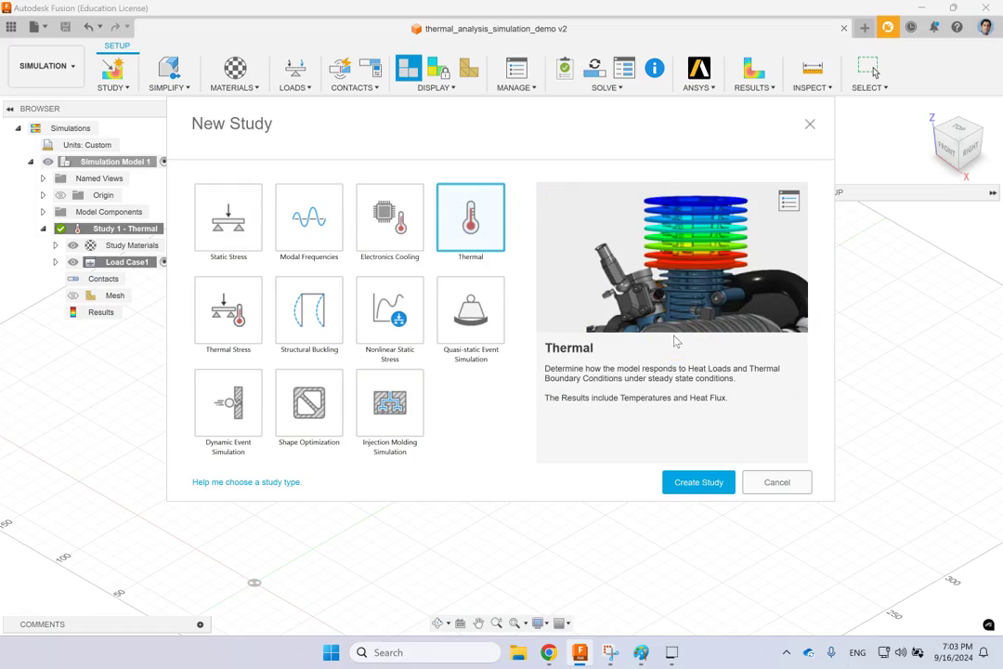
triple_click(660, 381)
click(689, 380)
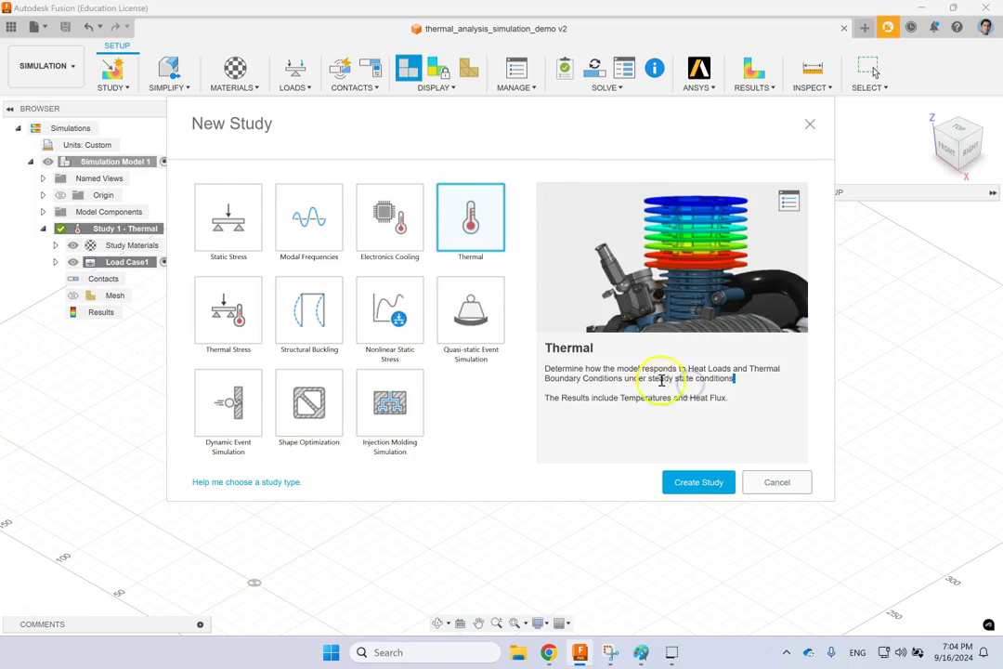
drag(658, 378, 673, 379)
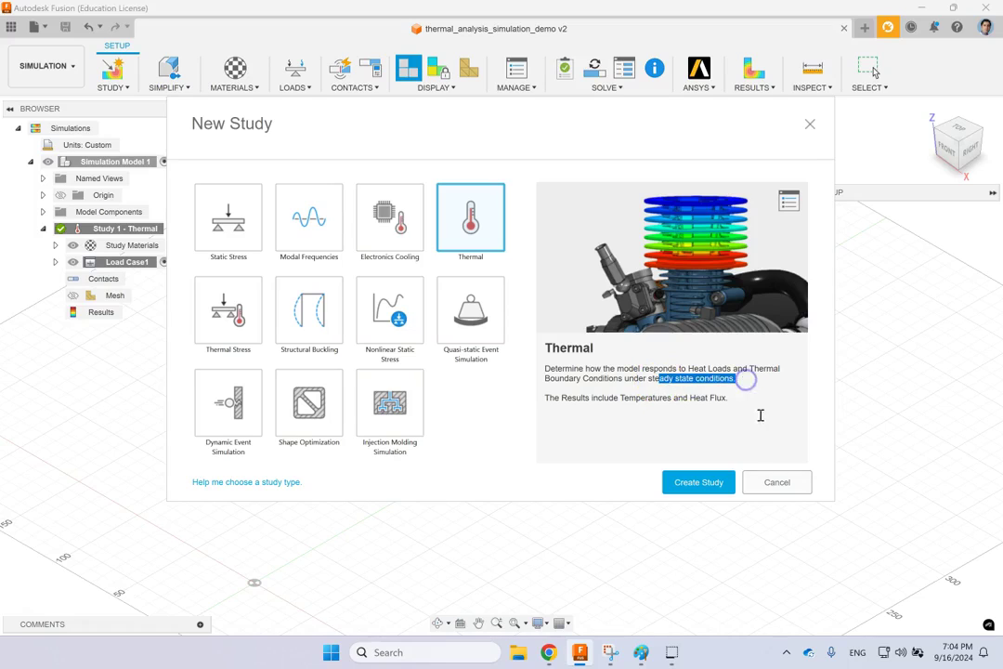
click(774, 484)
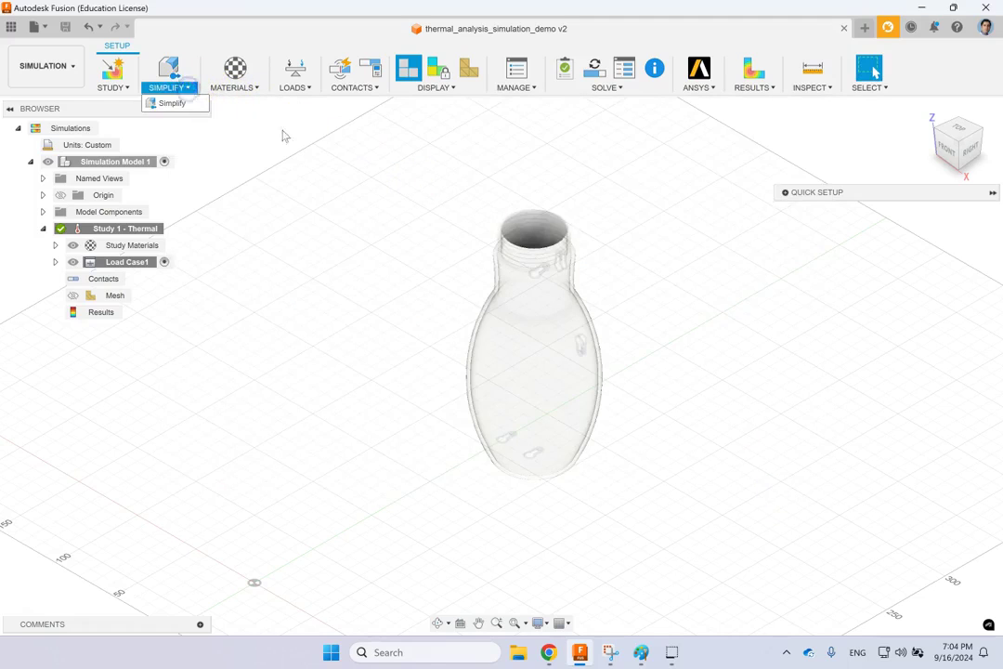
click(230, 87)
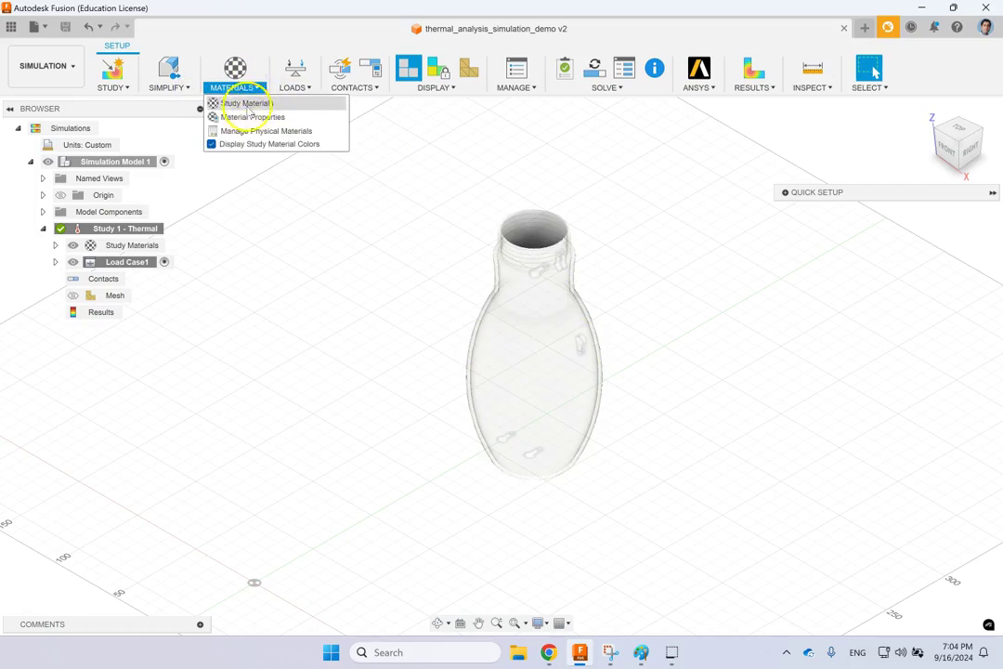
click(297, 89)
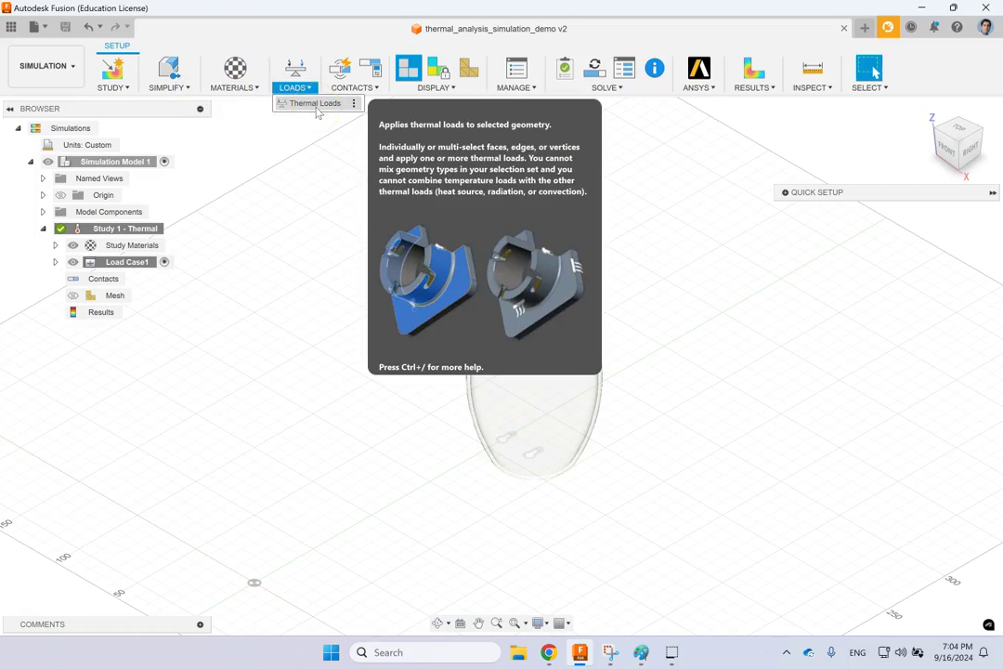
click(349, 89)
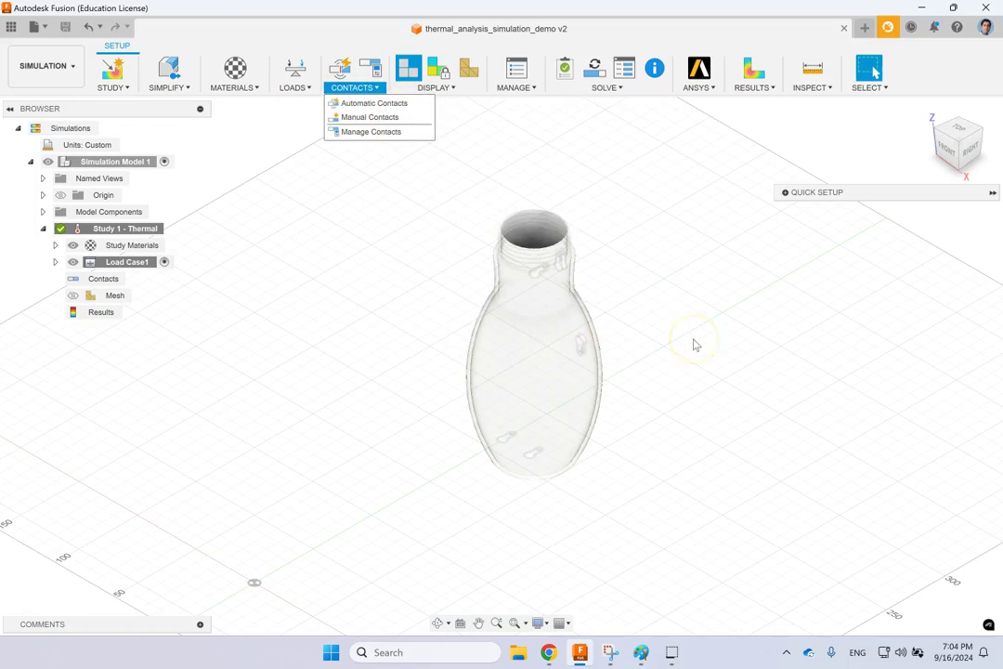
click(714, 279)
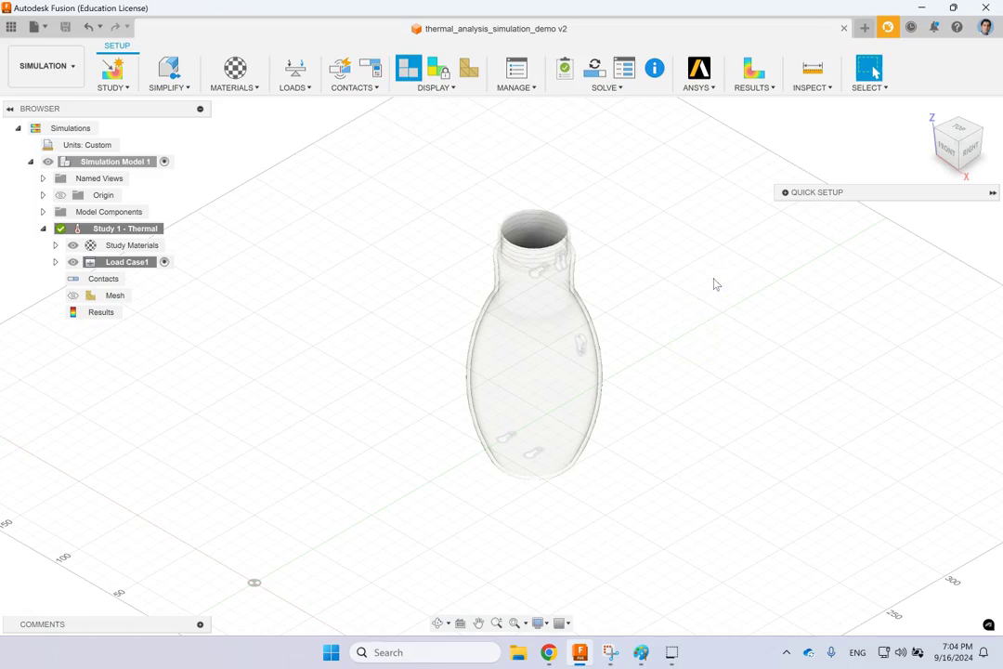
click(303, 85)
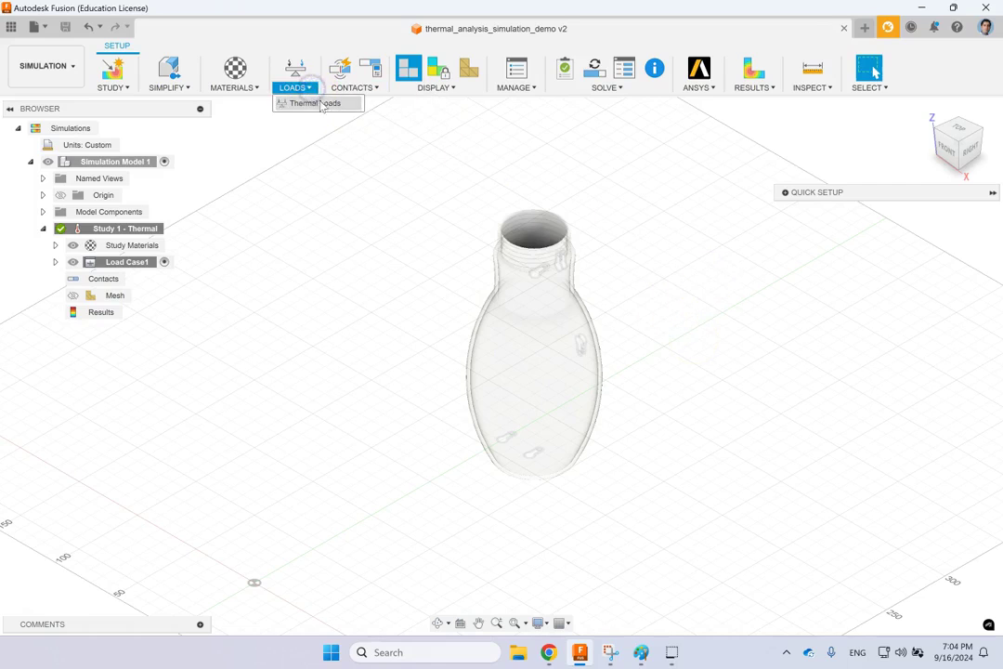
click(321, 104)
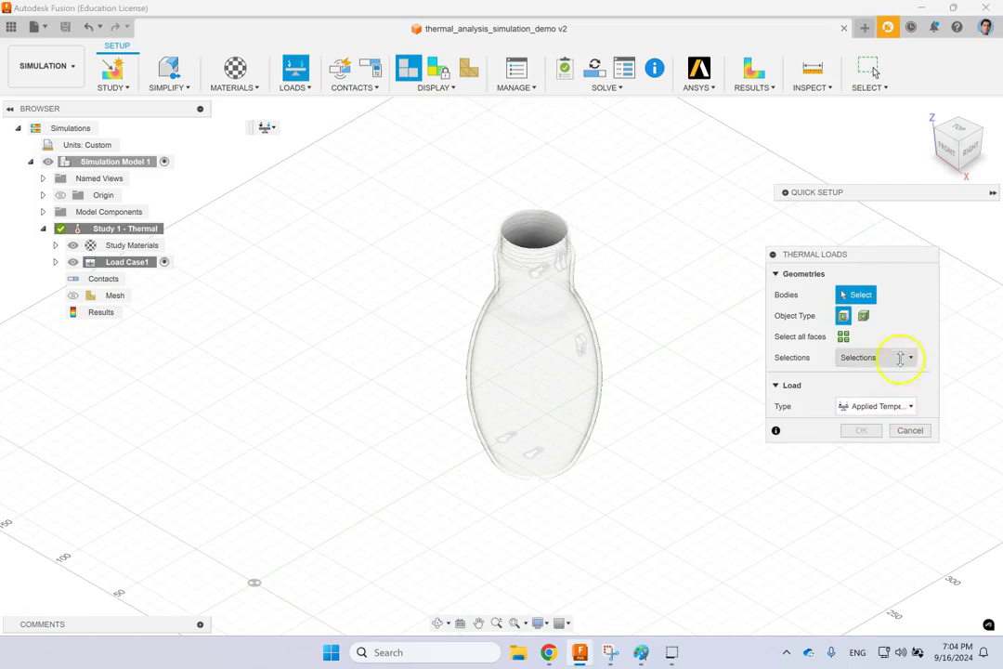
click(900, 406)
click(914, 427)
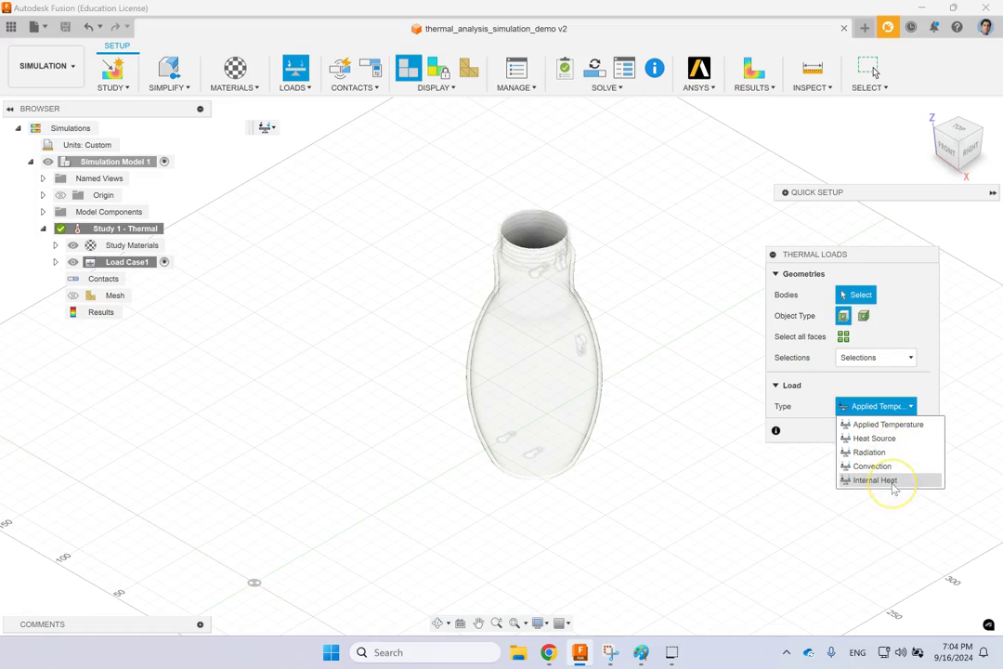
click(702, 237)
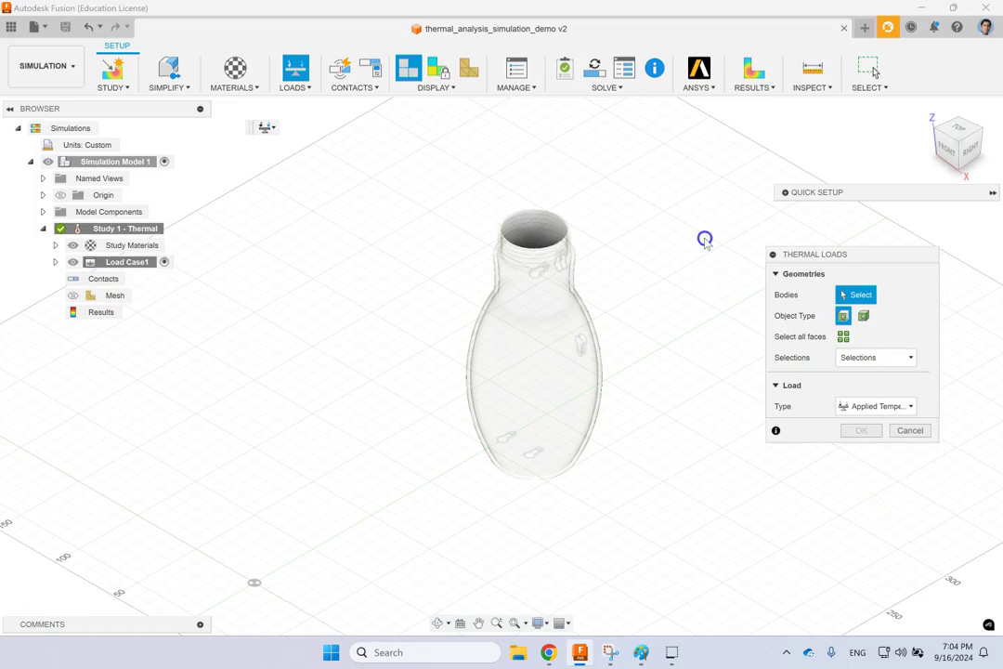
click(907, 432)
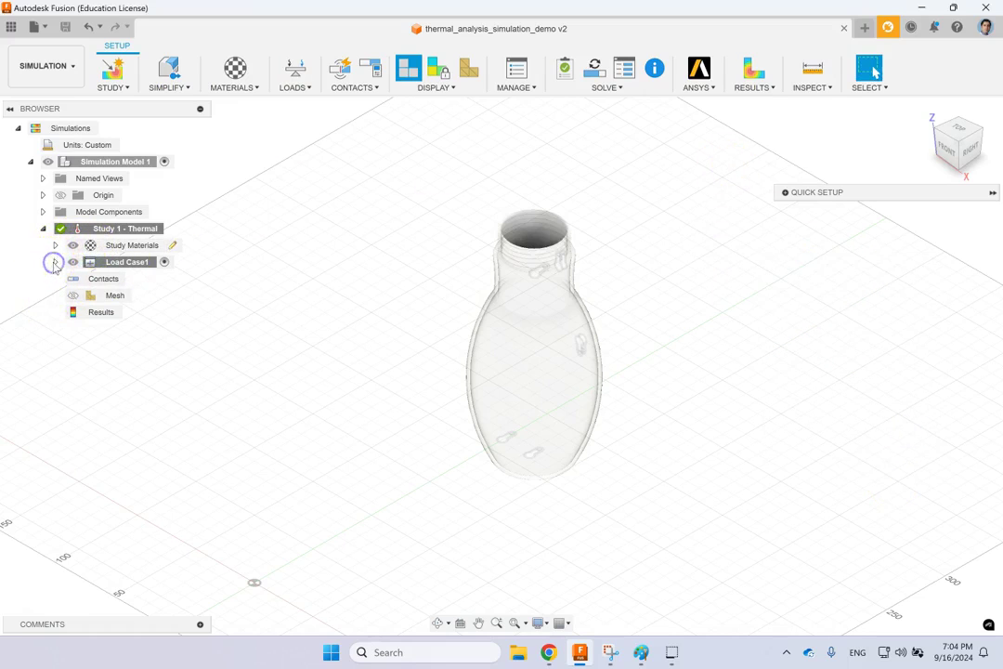
Expand Load Case1's loads and reapply the 80 °C temperature on three faces
click(54, 262)
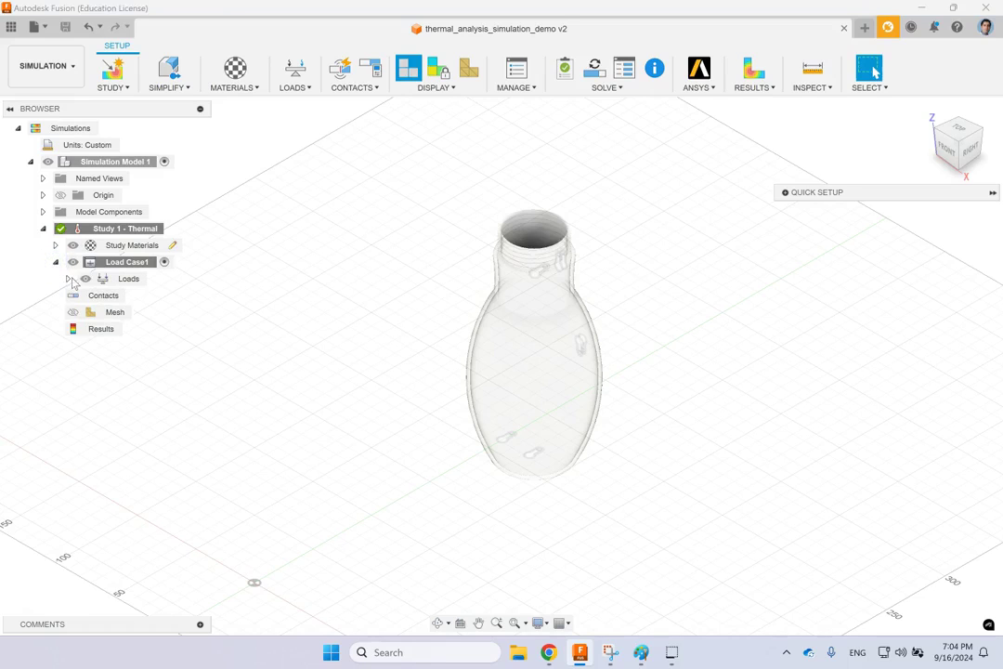
click(68, 279)
click(179, 295)
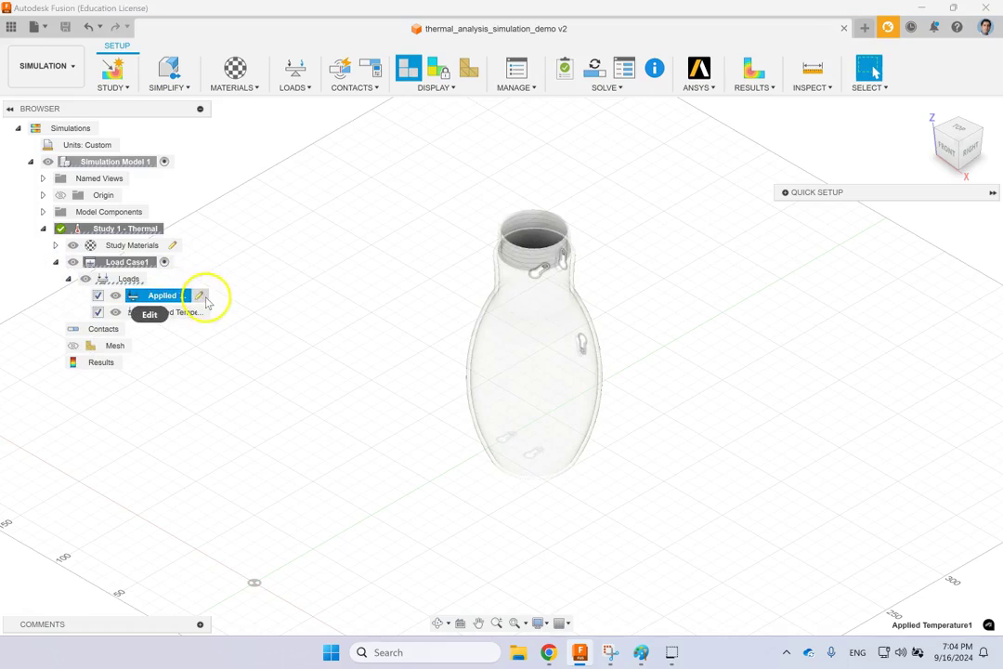
click(204, 295)
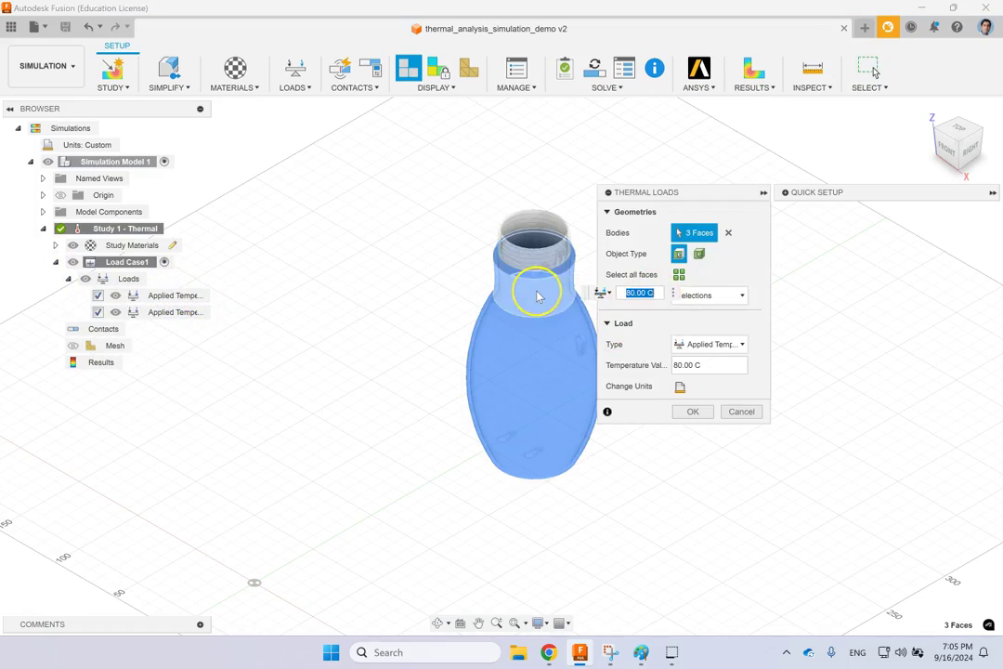
scroll(537, 295, up, 3)
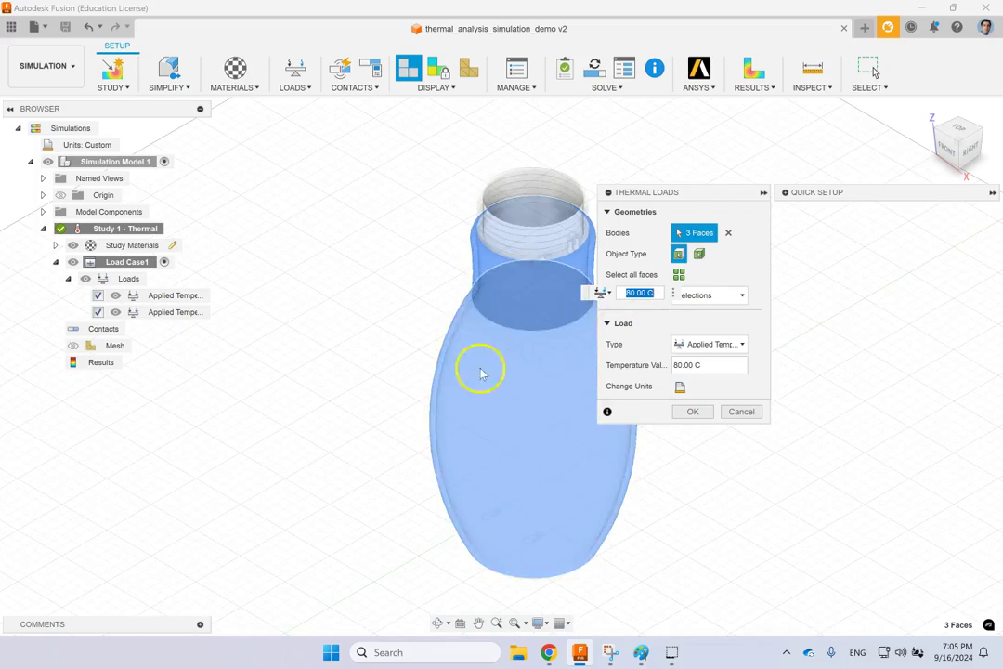
click(694, 411)
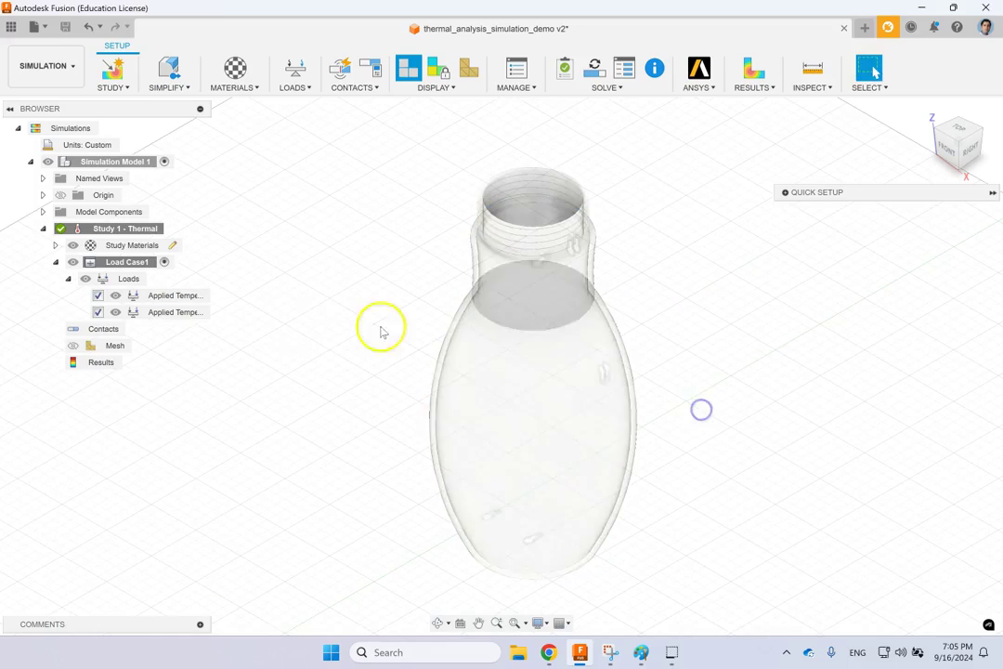
Reapply the 20 °C temperature load on the four outer bottle faces
click(200, 313)
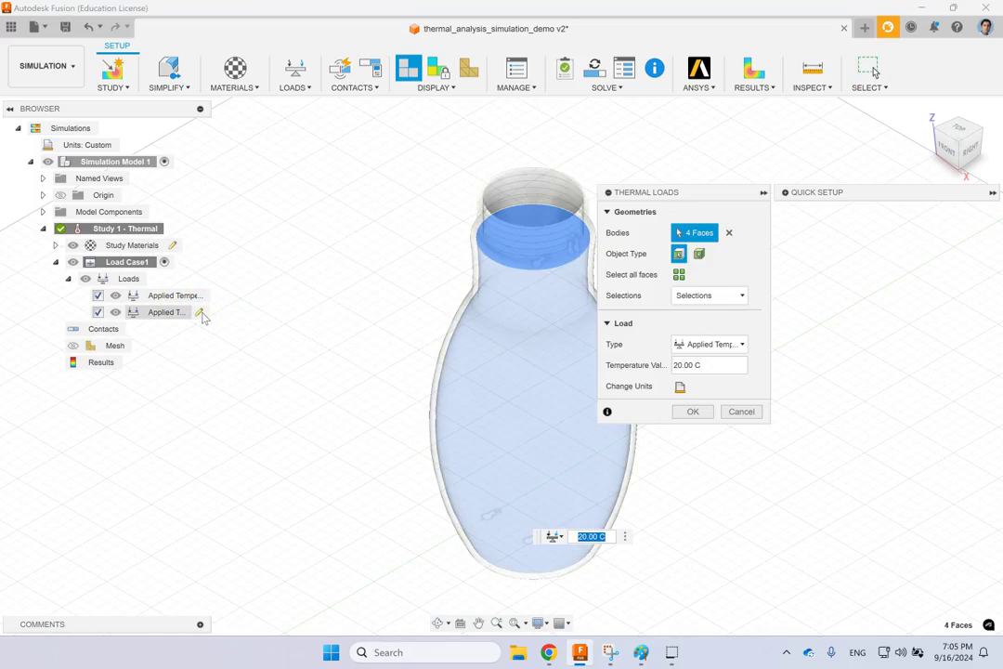
shift+middle_drag(396, 207, 358, 219)
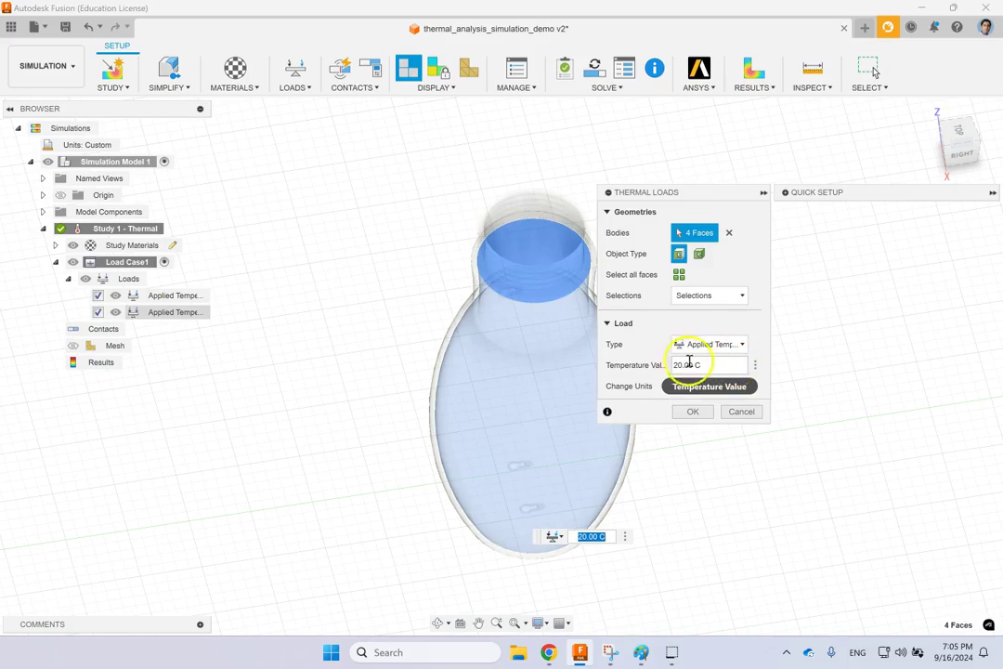
click(703, 409)
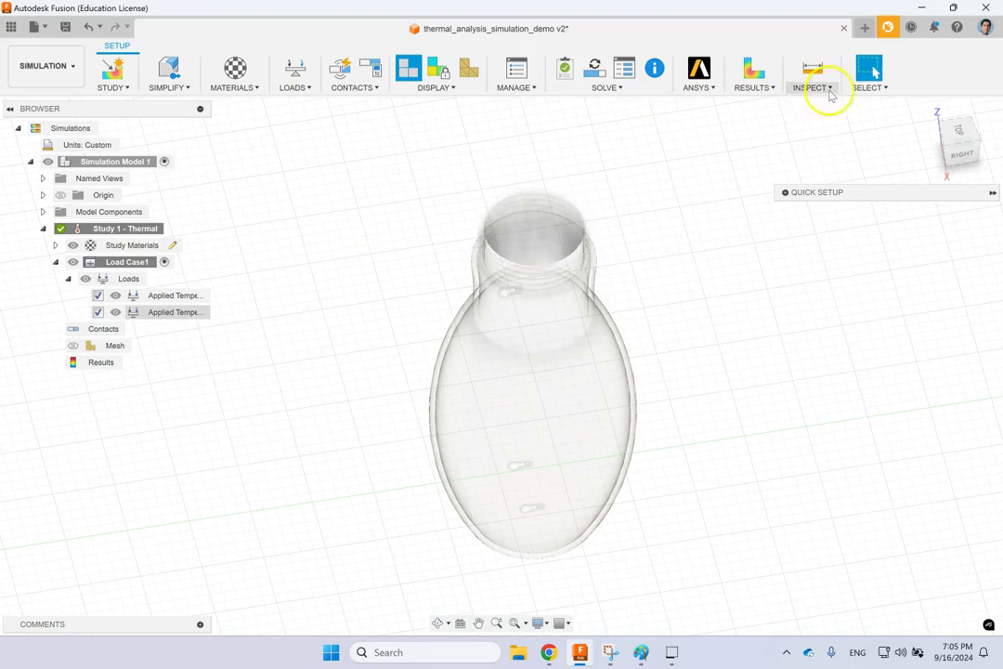
click(104, 362)
click(613, 346)
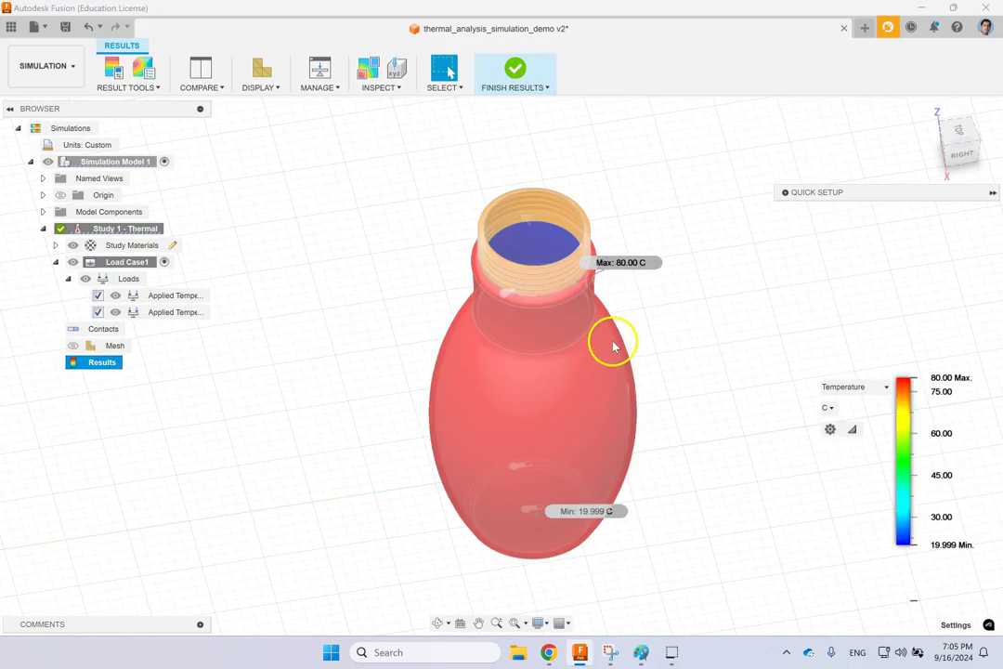
scroll(497, 257, up, 2)
click(736, 348)
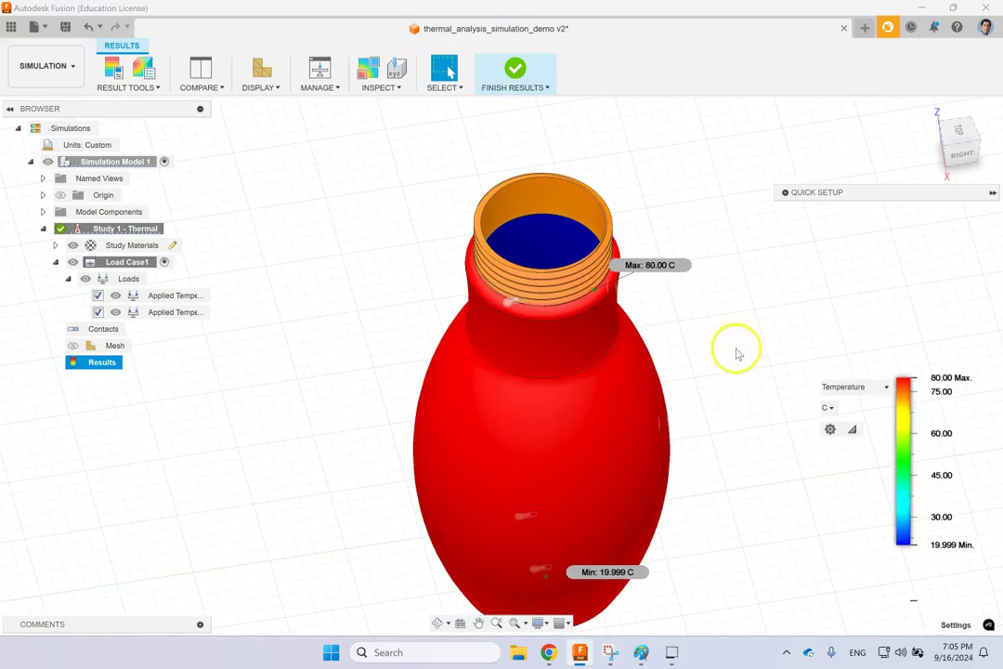
click(589, 431)
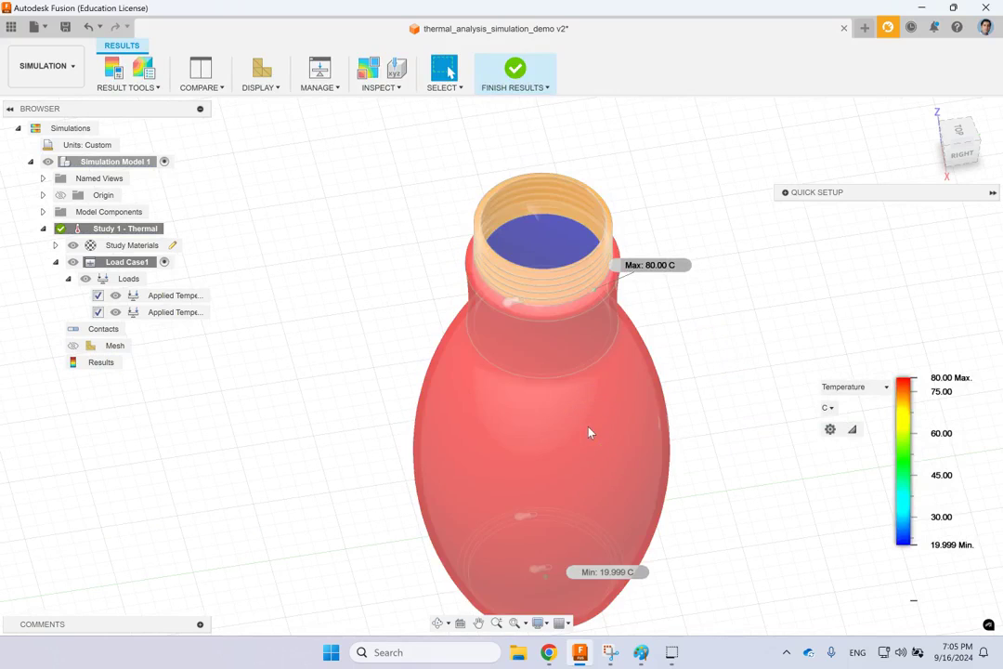
click(708, 311)
shift+middle_drag(707, 311, 625, 348)
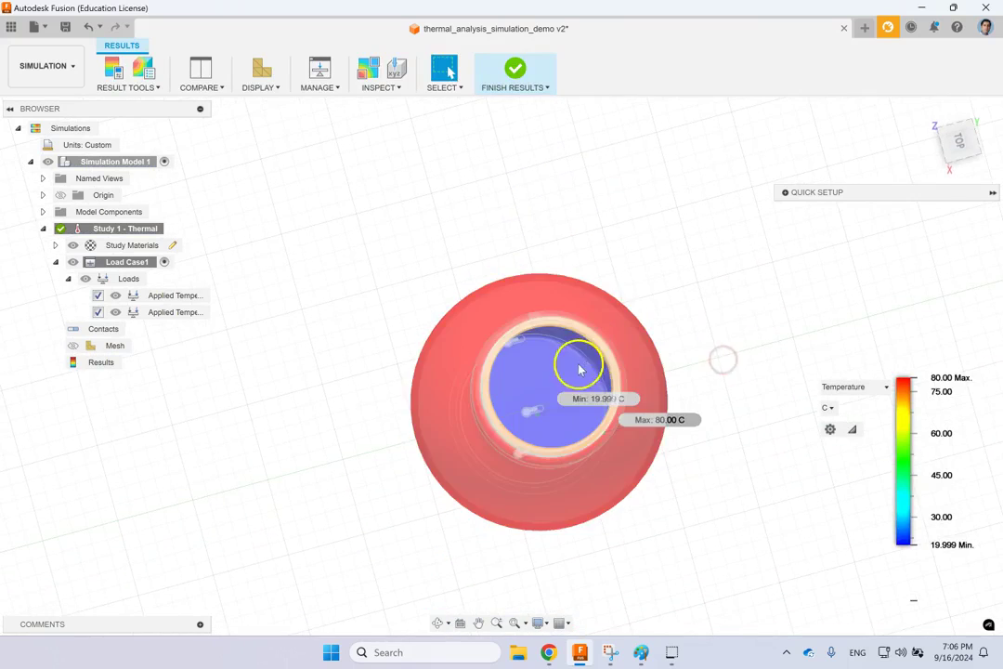
shift+middle_drag(723, 456, 685, 390)
scroll(685, 390, up, 2)
click(578, 191)
scroll(560, 274, up, 3)
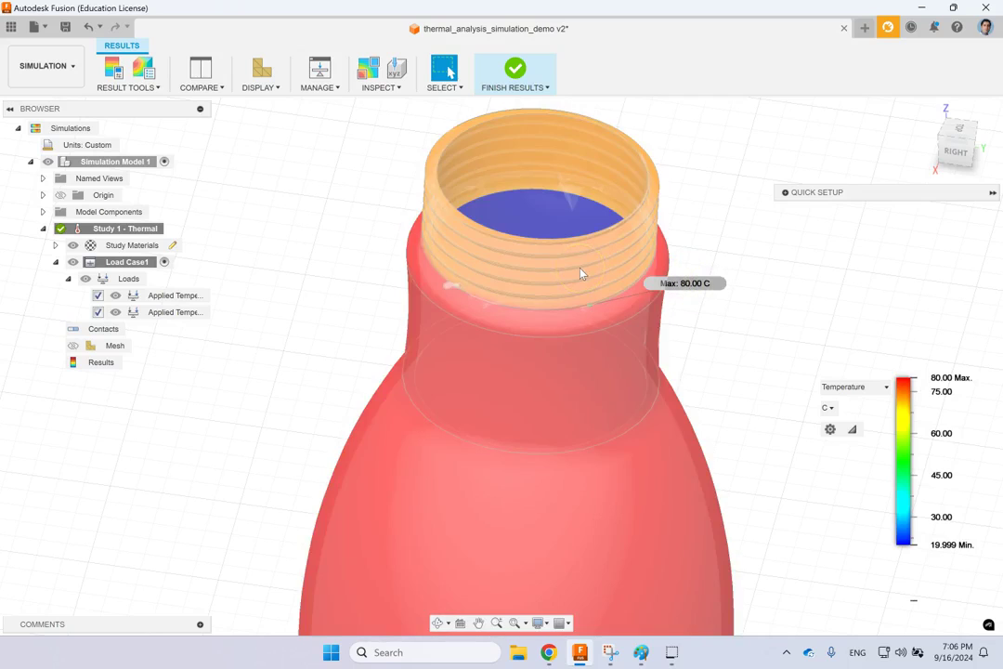
click(402, 88)
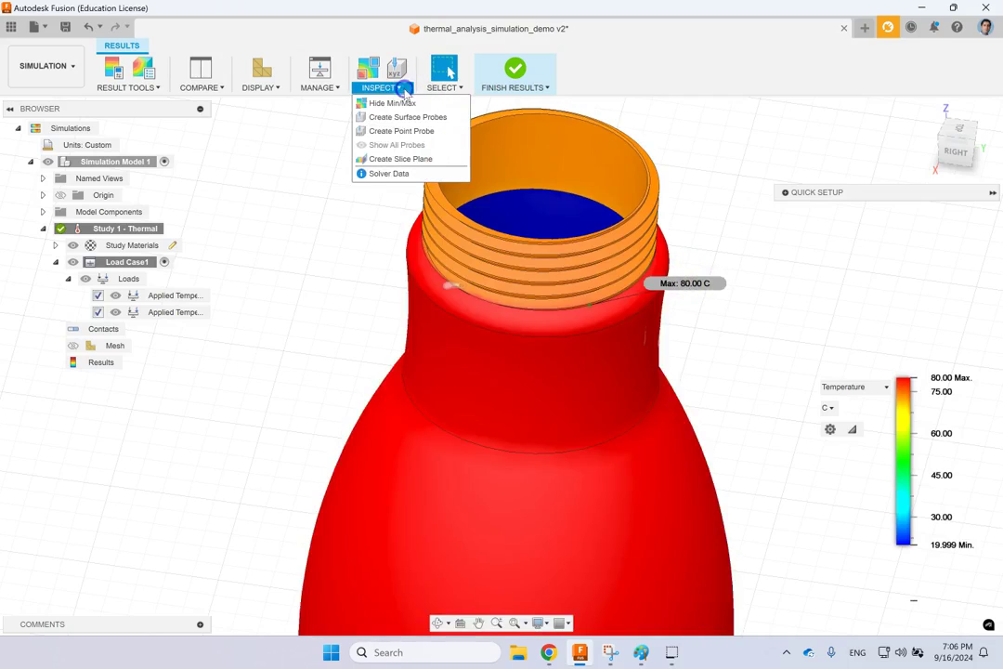
click(401, 131)
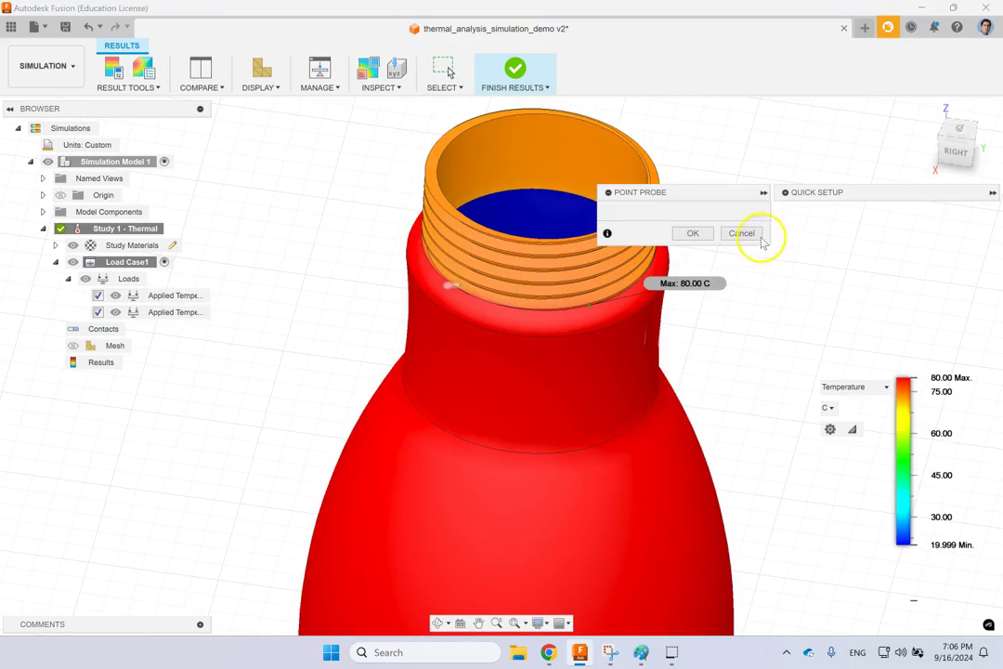
click(759, 234)
scroll(700, 355, down, 5)
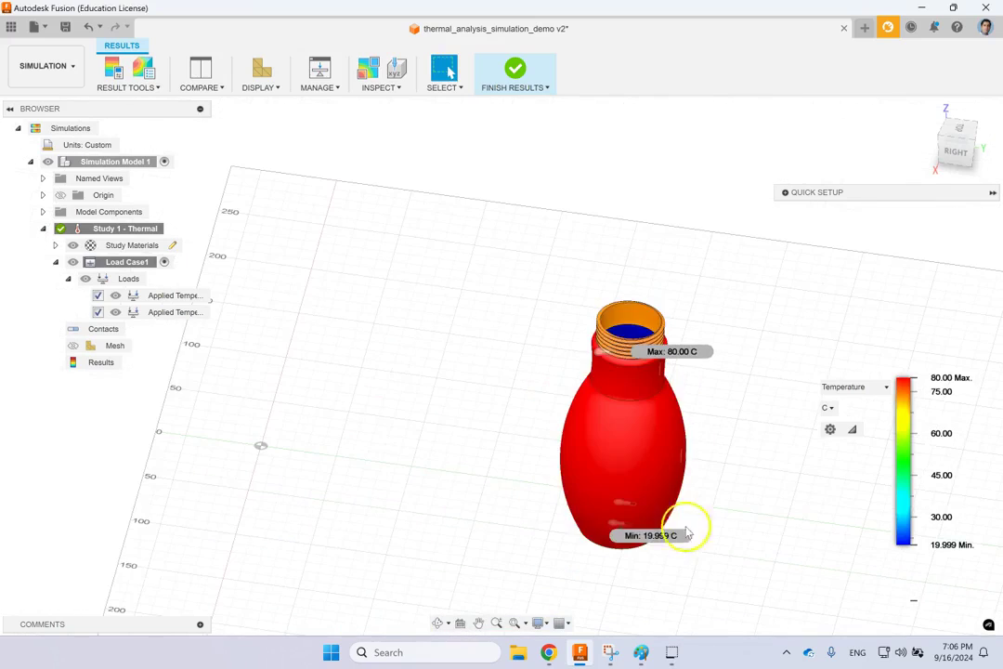
drag(655, 581, 662, 510)
scroll(661, 506, up, 4)
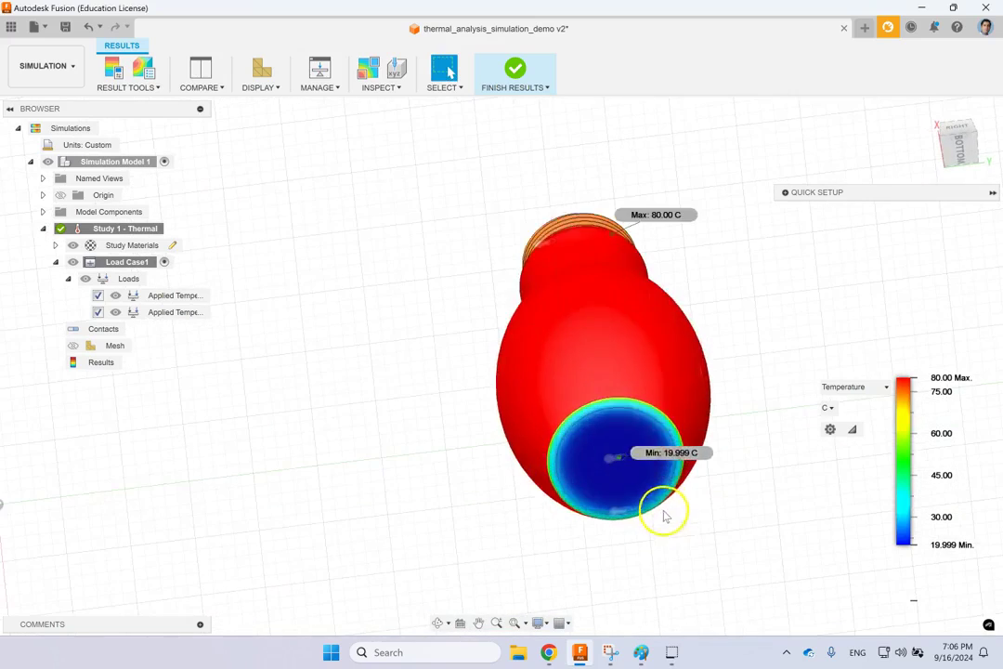
scroll(576, 379, up, 3)
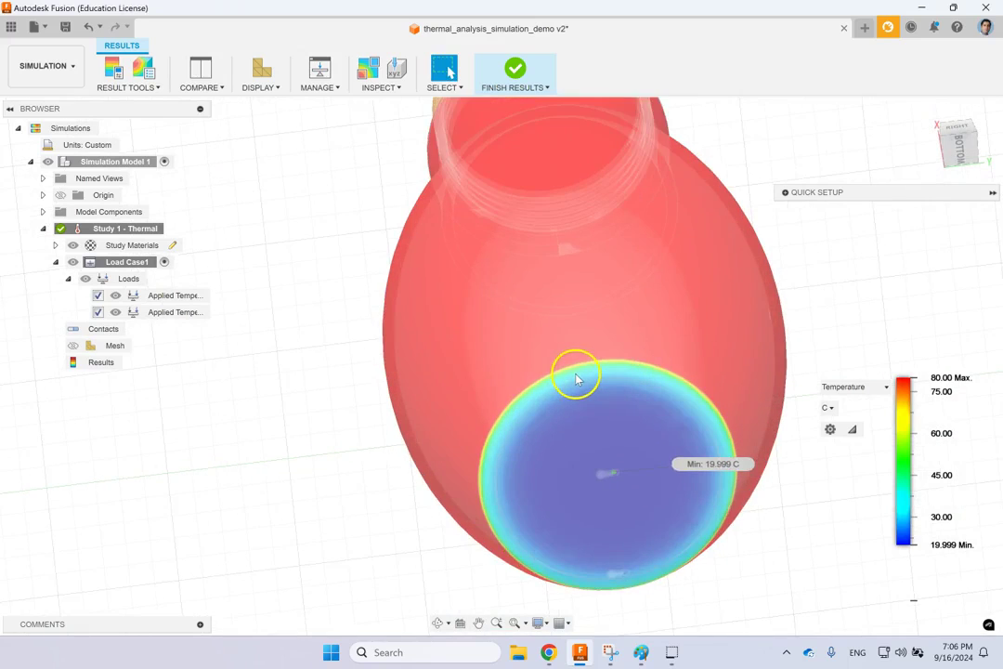
scroll(575, 381, up, 1)
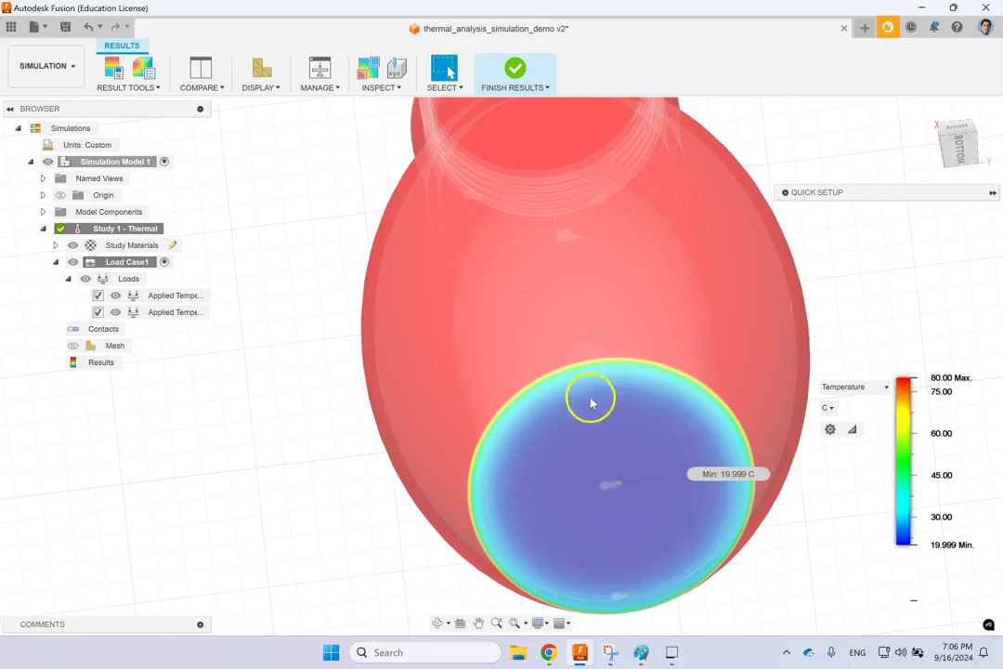
scroll(640, 390, down, 3)
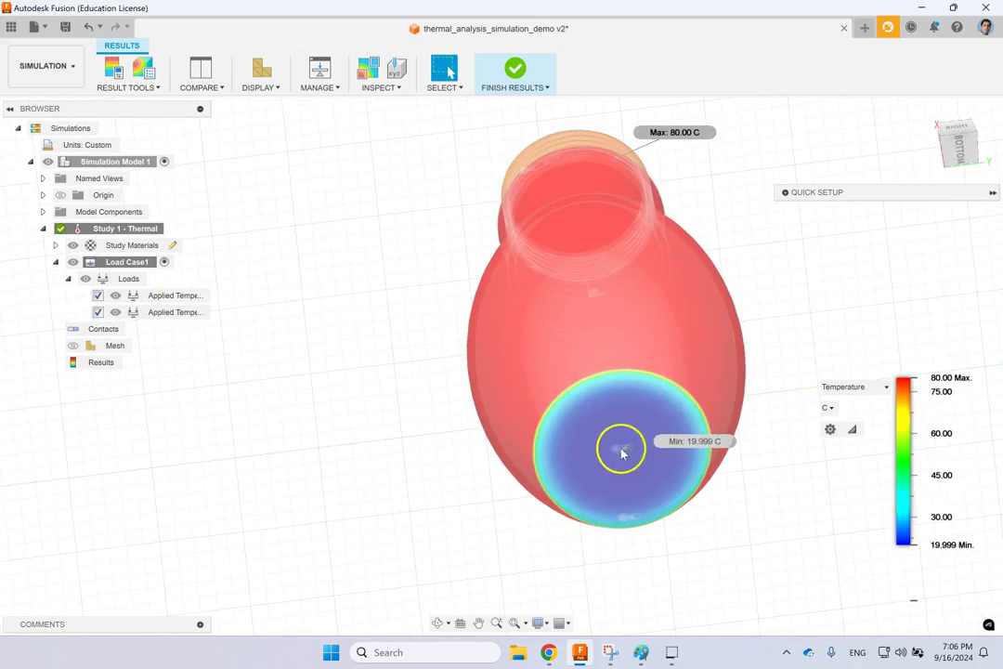
shift+middle_drag(795, 324, 766, 322)
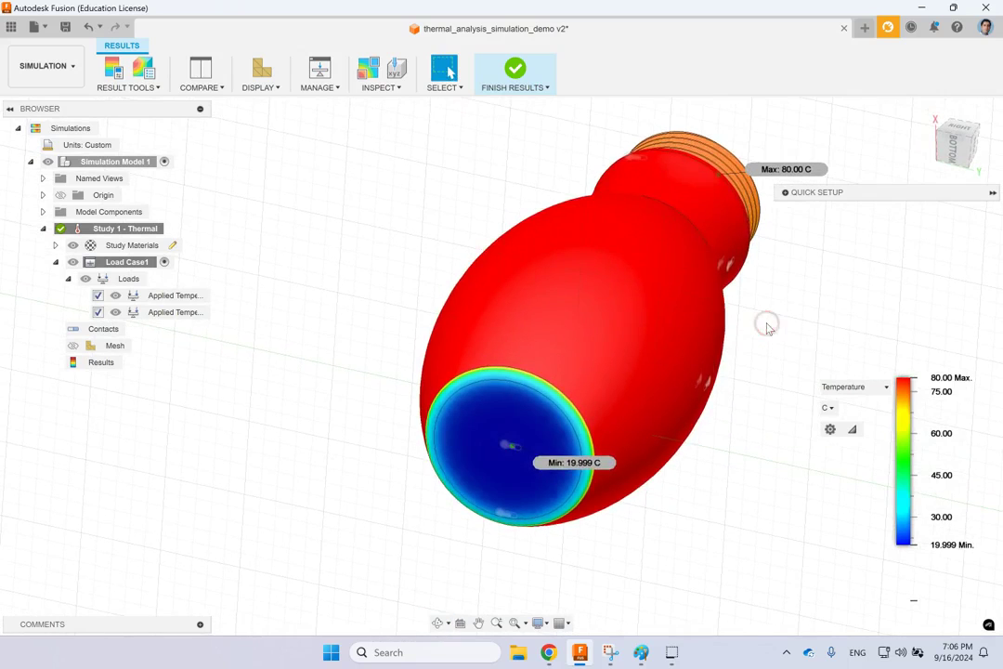
click(478, 622)
drag(568, 465, 612, 450)
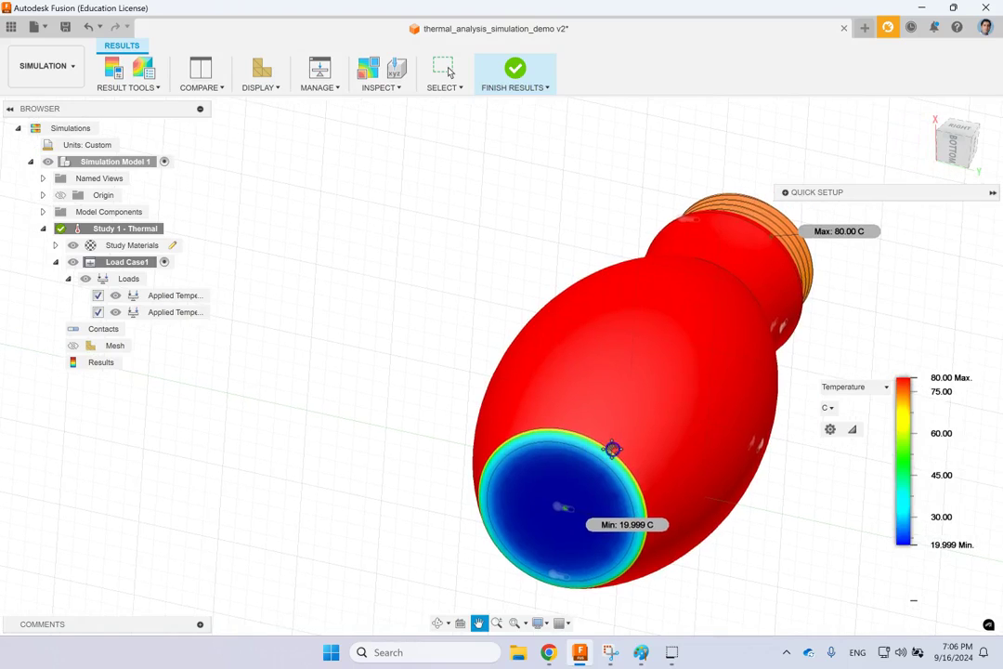
click(532, 556)
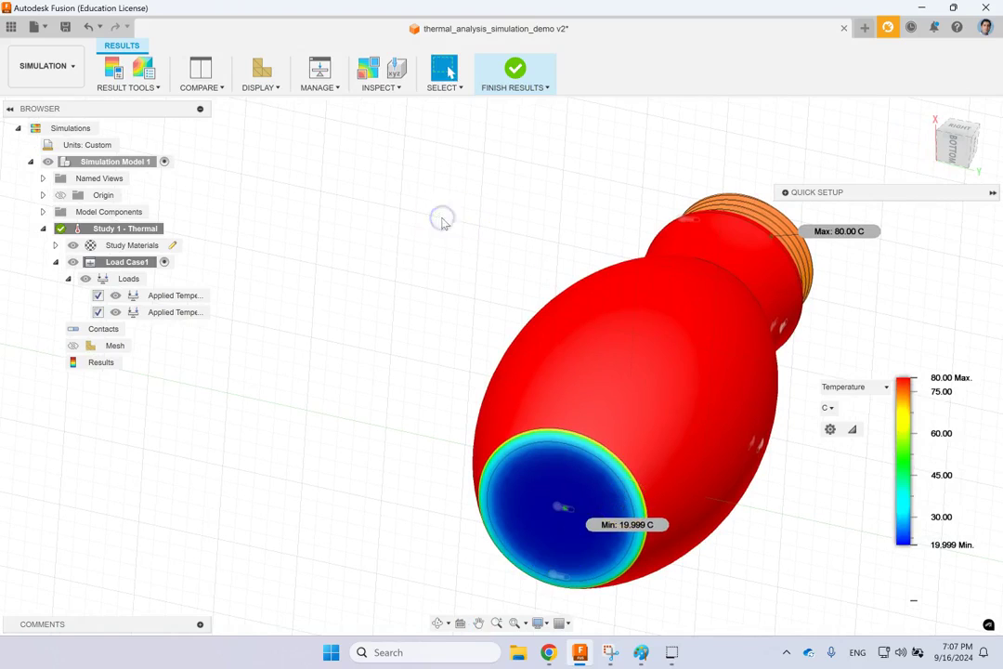
scroll(446, 237, down, 2)
scroll(455, 252, down, 1)
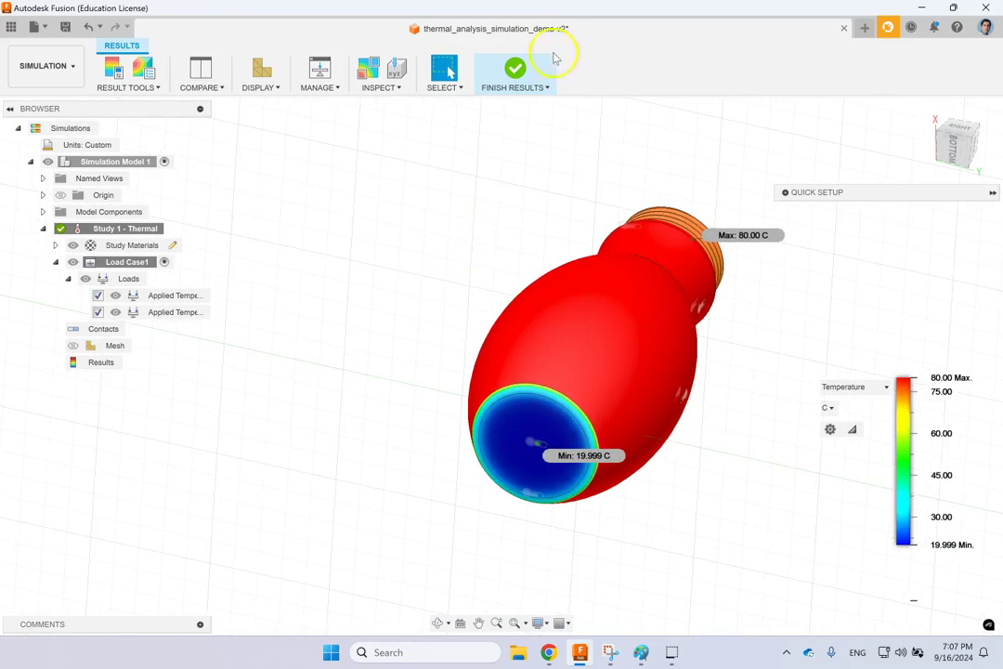
Close the results and change the second applied temperature load from 20 to 80 C
click(514, 69)
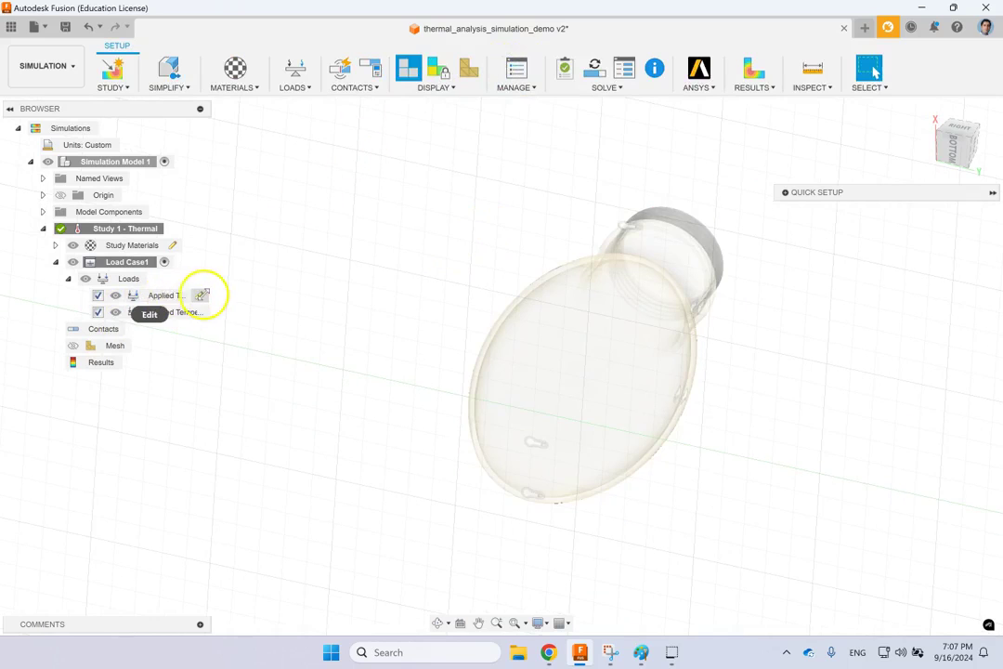
click(200, 295)
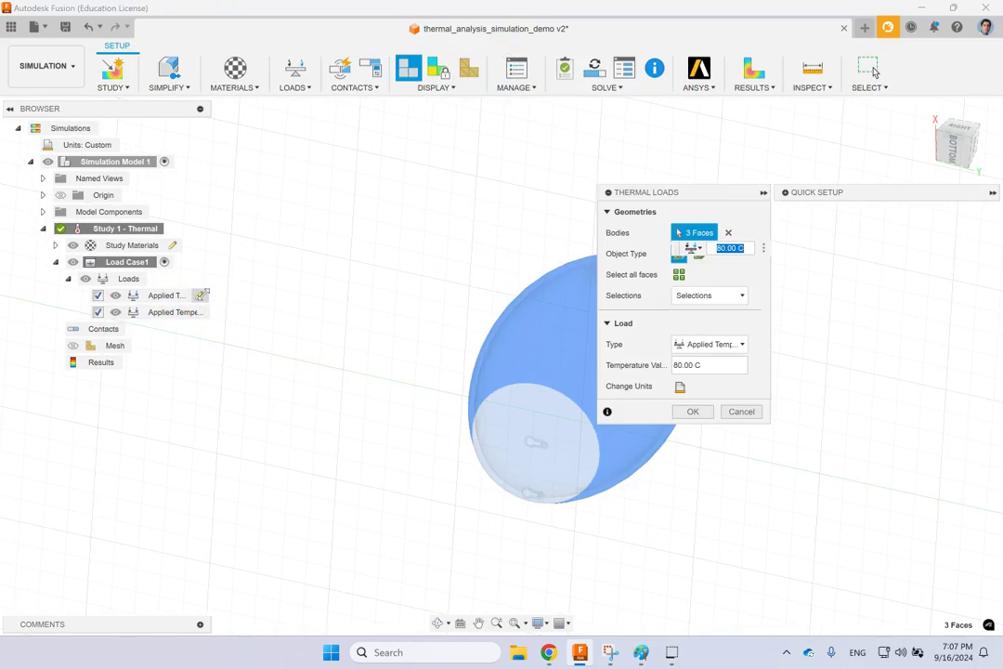
click(203, 312)
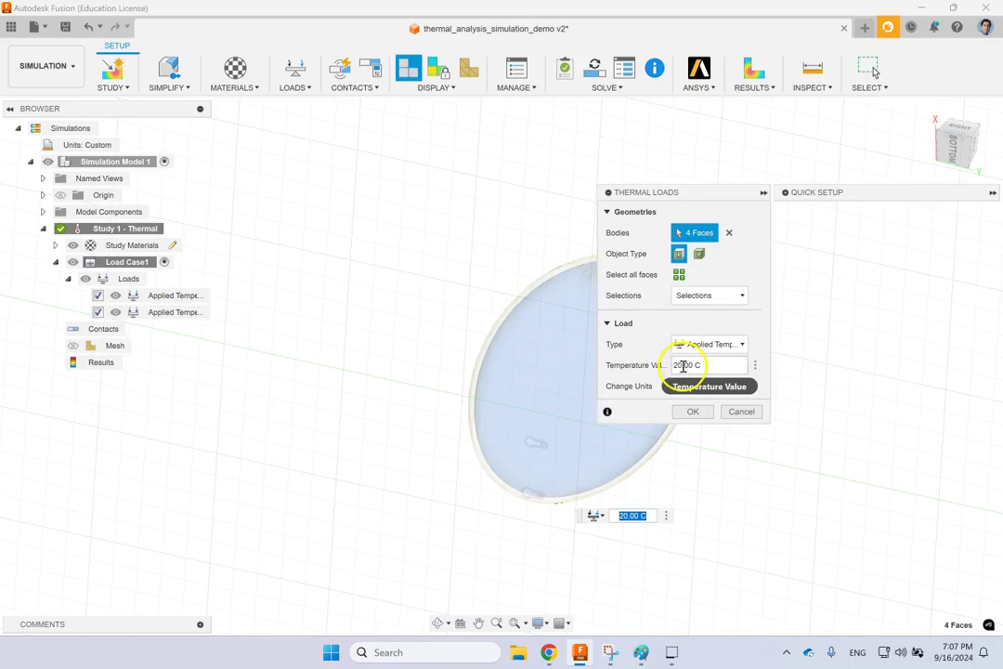
drag(683, 365, 663, 366)
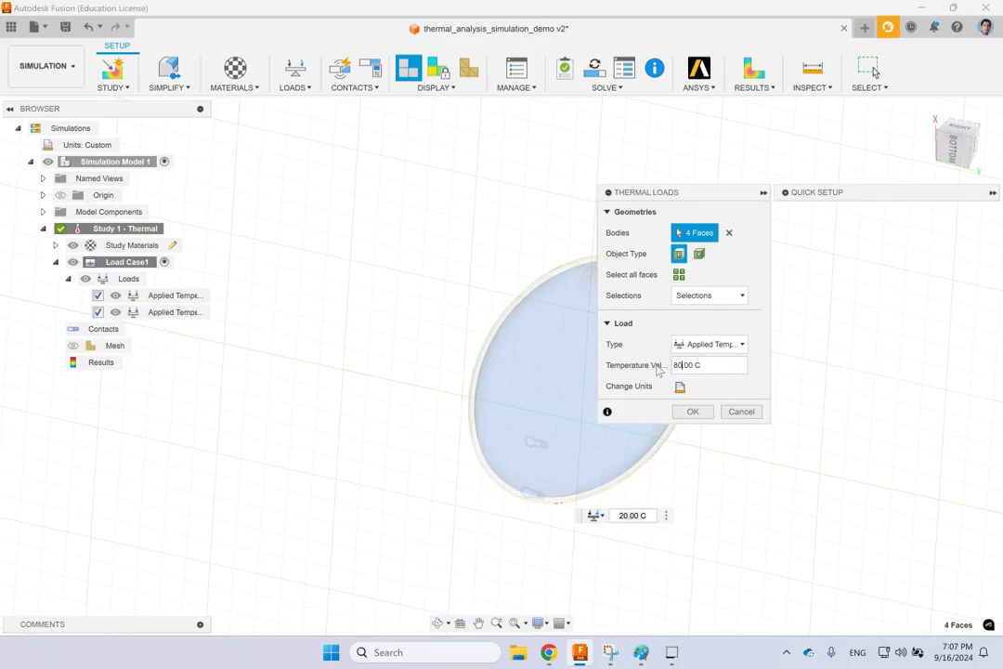
click(698, 412)
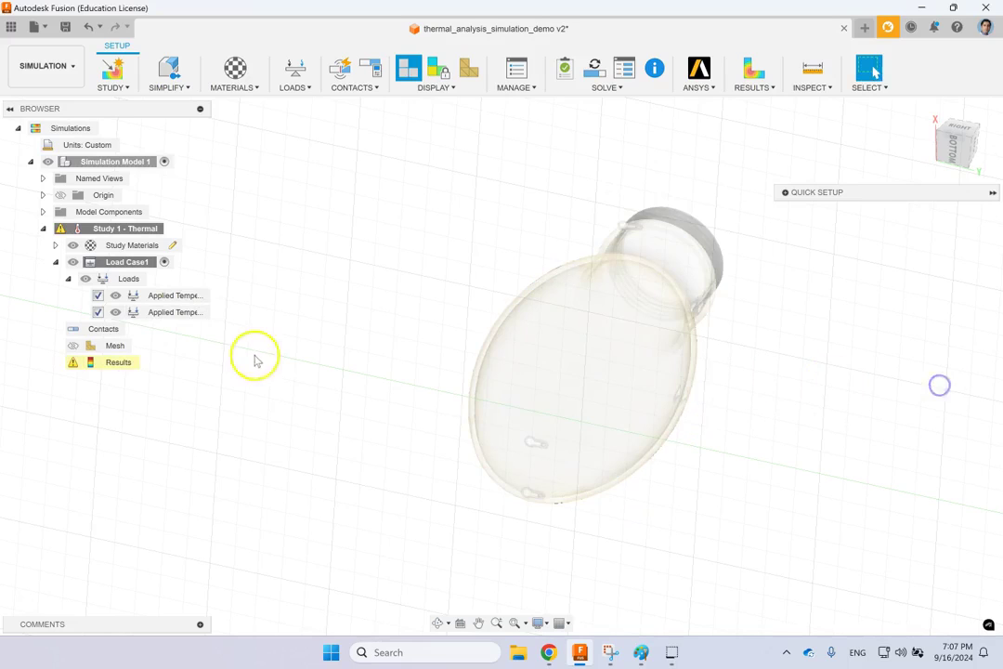
Reopen the first applied temperature load without changes, then orbit the bottle upright
click(198, 296)
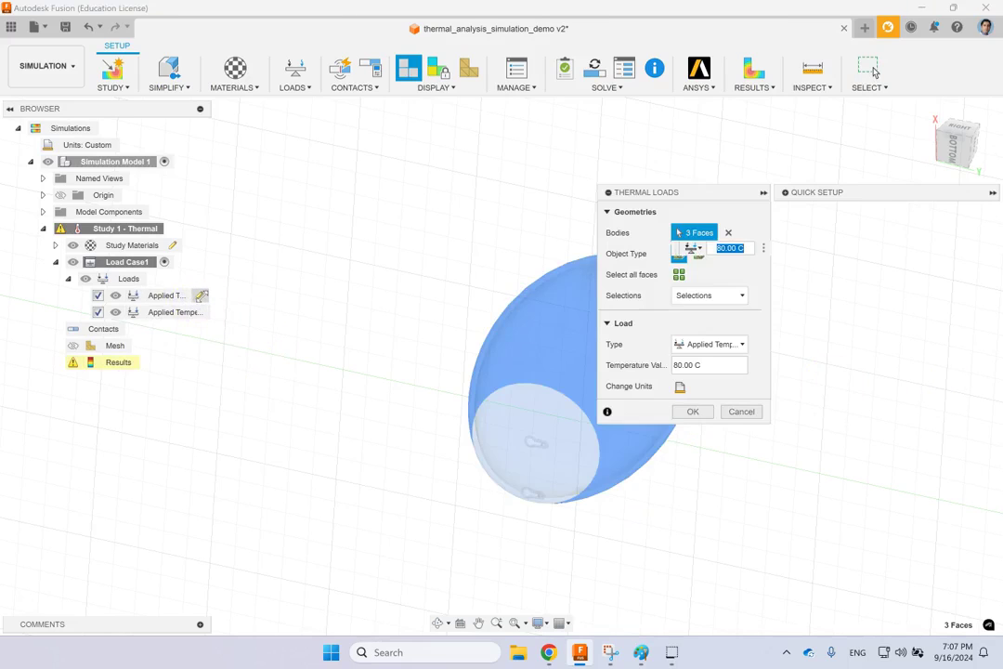
click(748, 411)
mouse_move(543, 245)
shift+middle_down()
mouse_move(511, 271)
mouse_move(528, 362)
shift+middle_up()
shift+middle_drag(875, 297, 470, 184)
key(Escape)
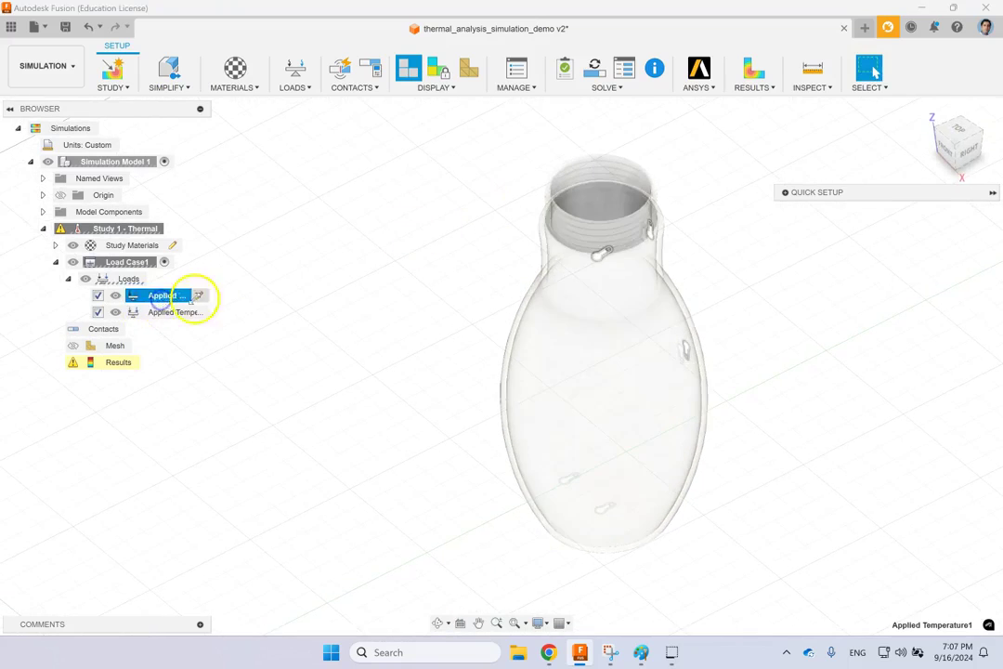
Turn the first applied temperature load into Convection at 10 W/(m^2 K), 20 C ambient
click(199, 296)
click(711, 344)
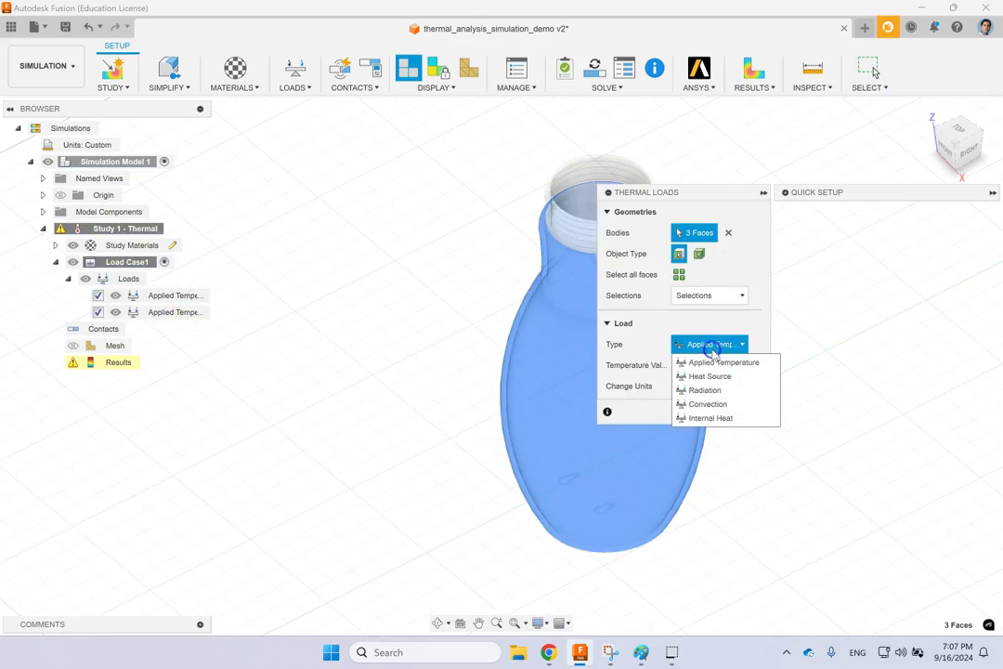
click(707, 404)
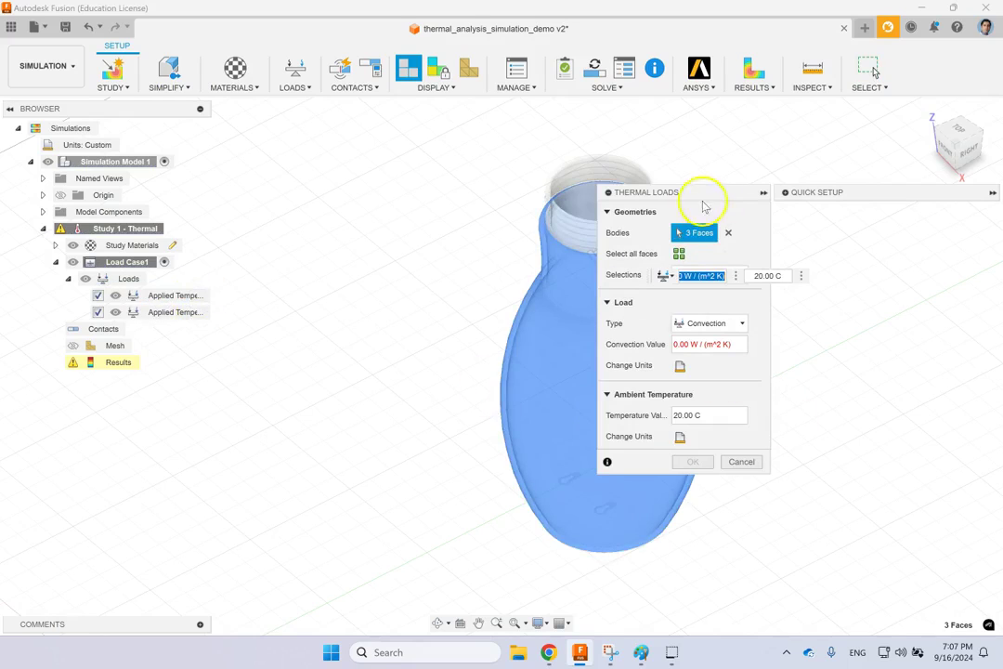
drag(699, 197, 856, 232)
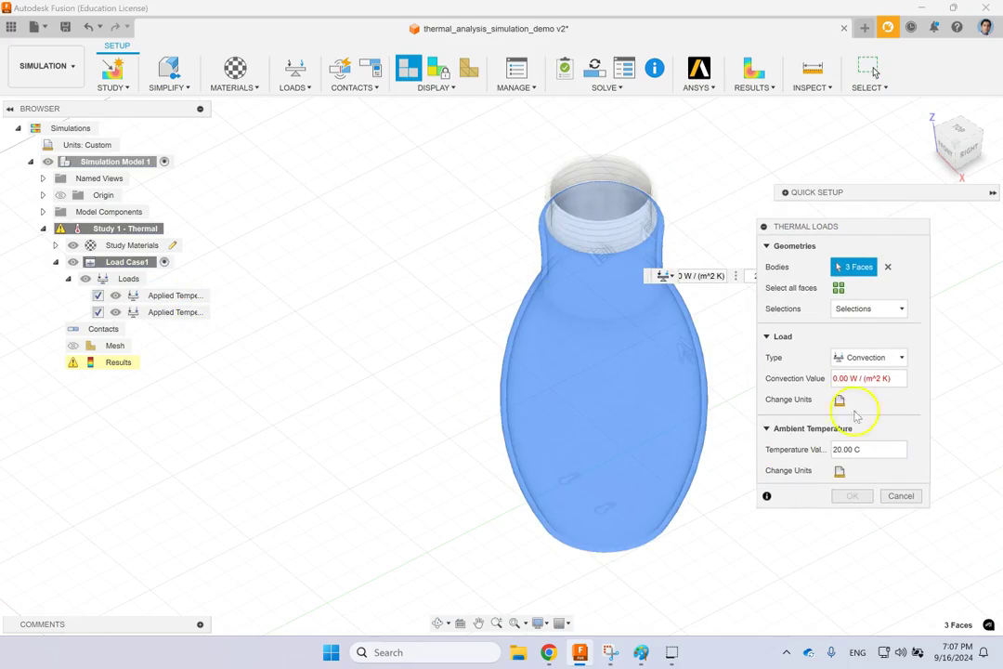
double_click(846, 378)
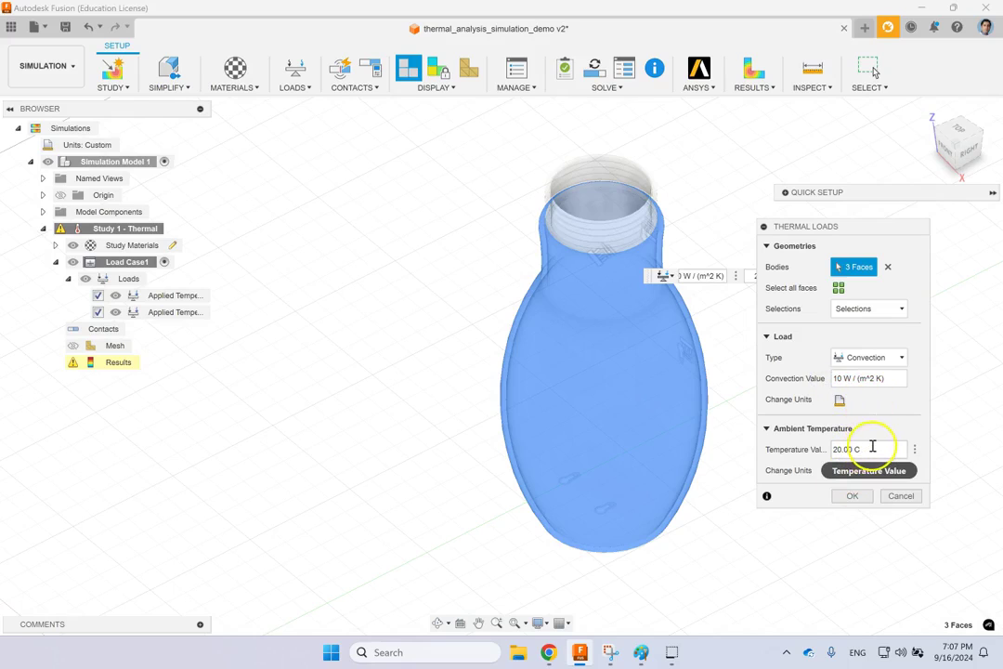
click(866, 496)
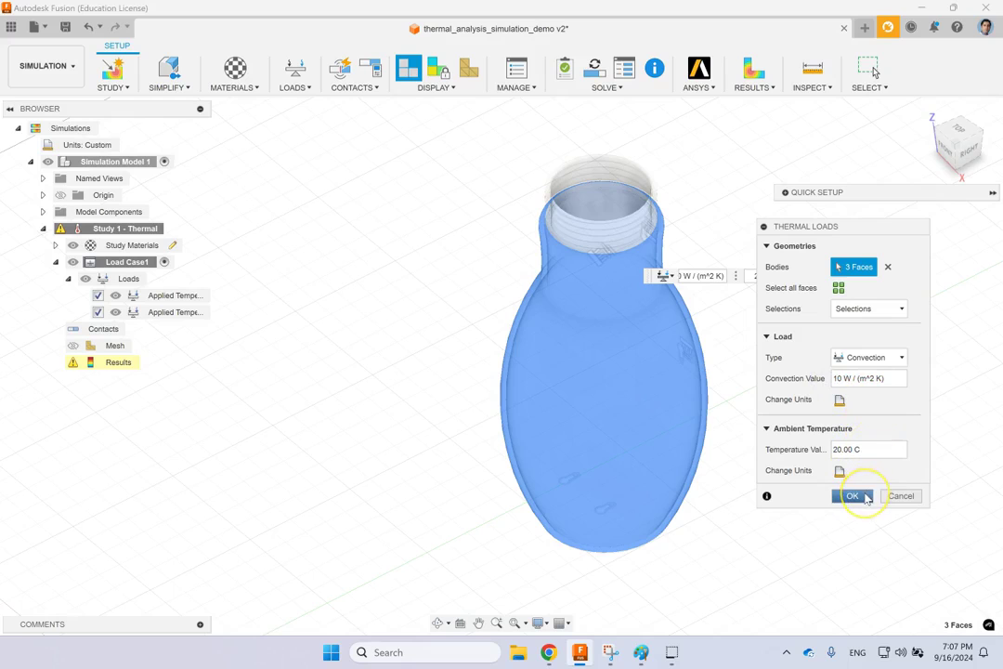
Add the bottle's bottom face and bottom rim to the convection load and confirm it
shift+middle_drag(671, 567, 668, 470)
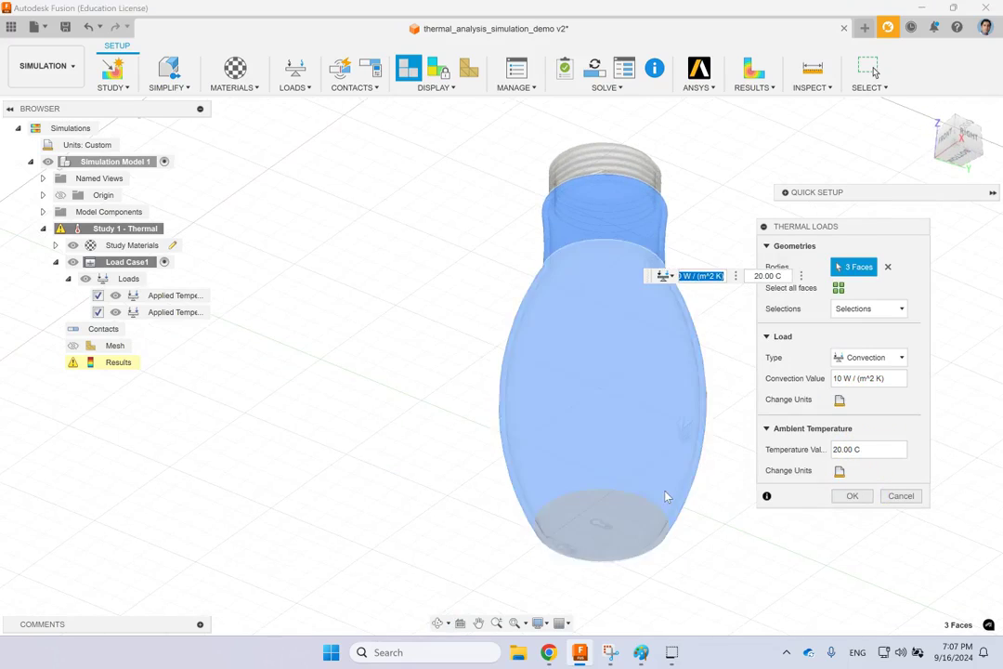
click(624, 530)
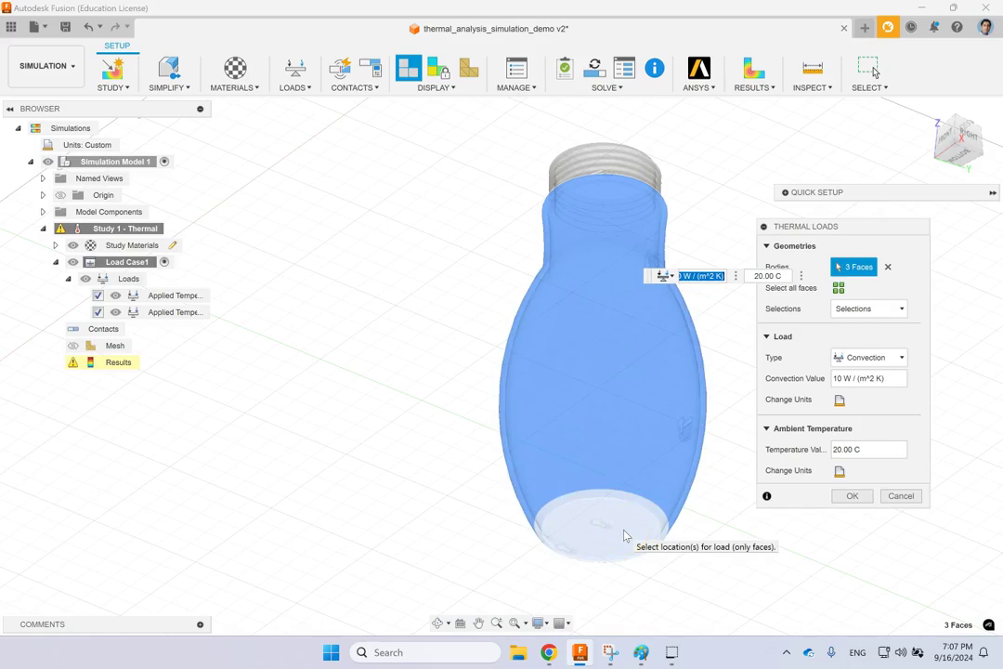
click(624, 531)
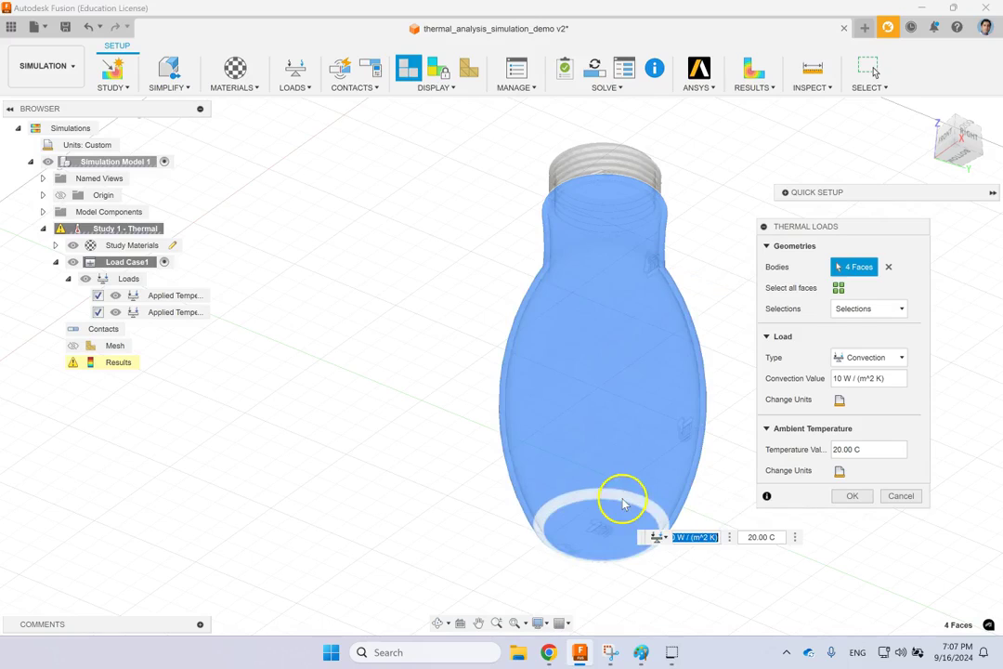
click(623, 500)
shift+middle_drag(623, 501, 649, 299)
click(852, 495)
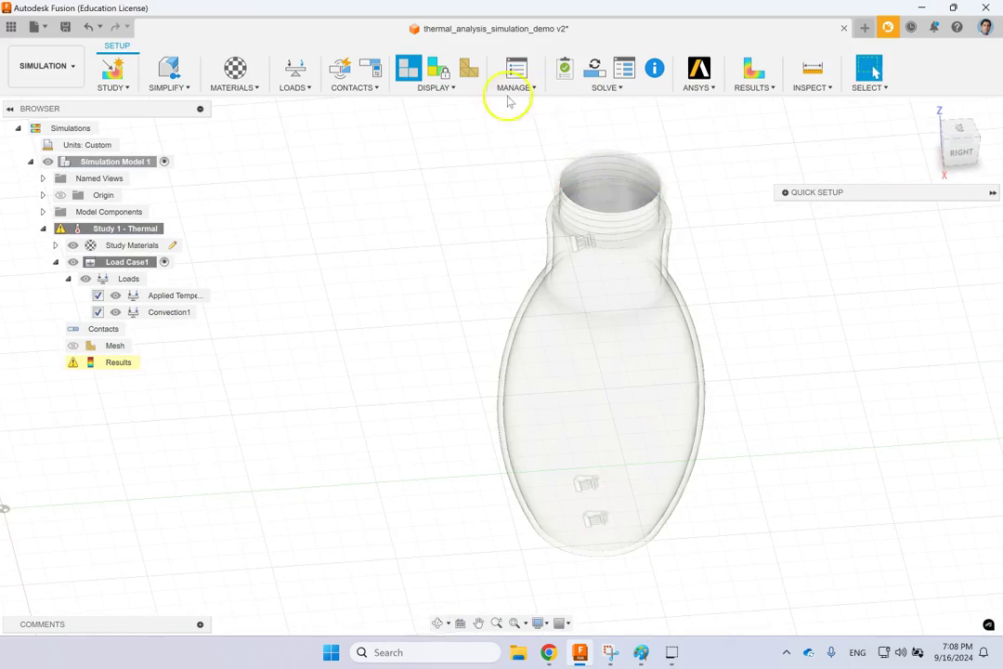
Solve Study 1 - Thermal, giving bottle temperatures from 76.824 C to 80.00 C
click(562, 72)
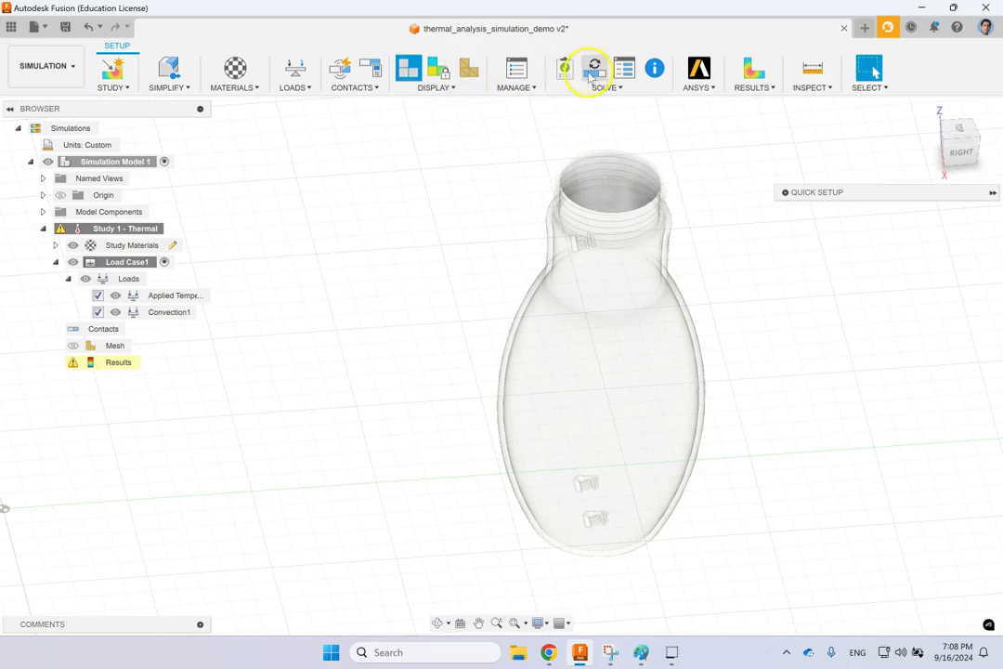
click(592, 71)
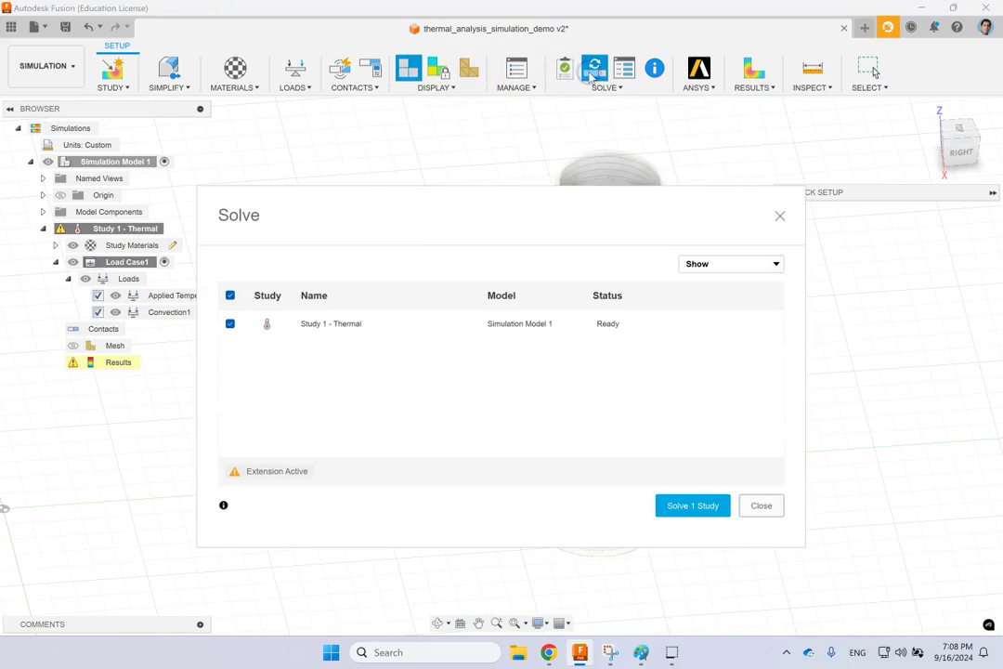
click(692, 510)
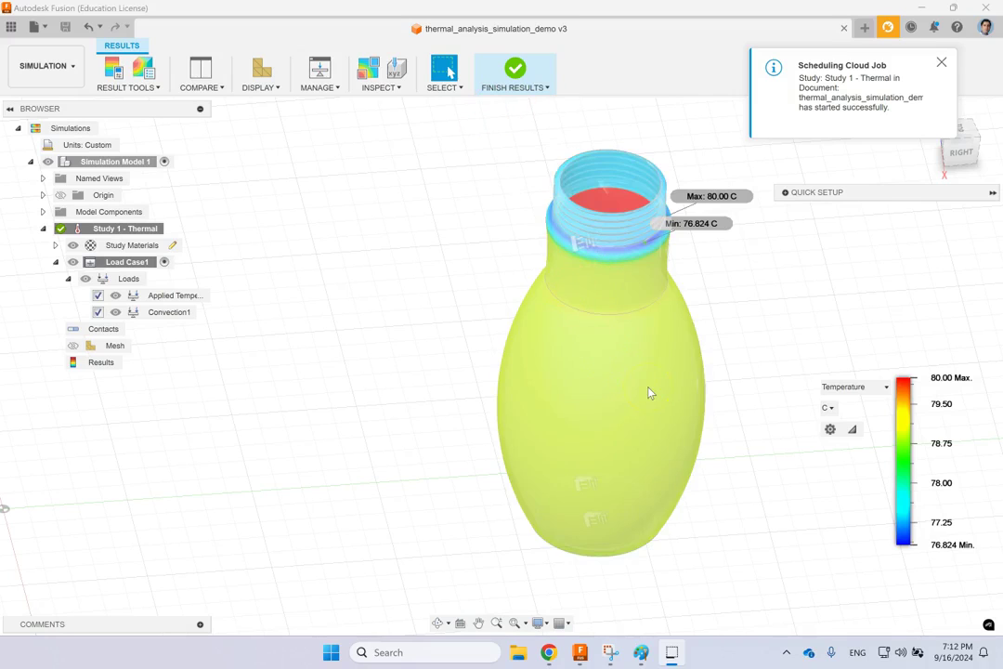
Probe the temperature on the bottle body and neck, then cancel point probing
click(400, 89)
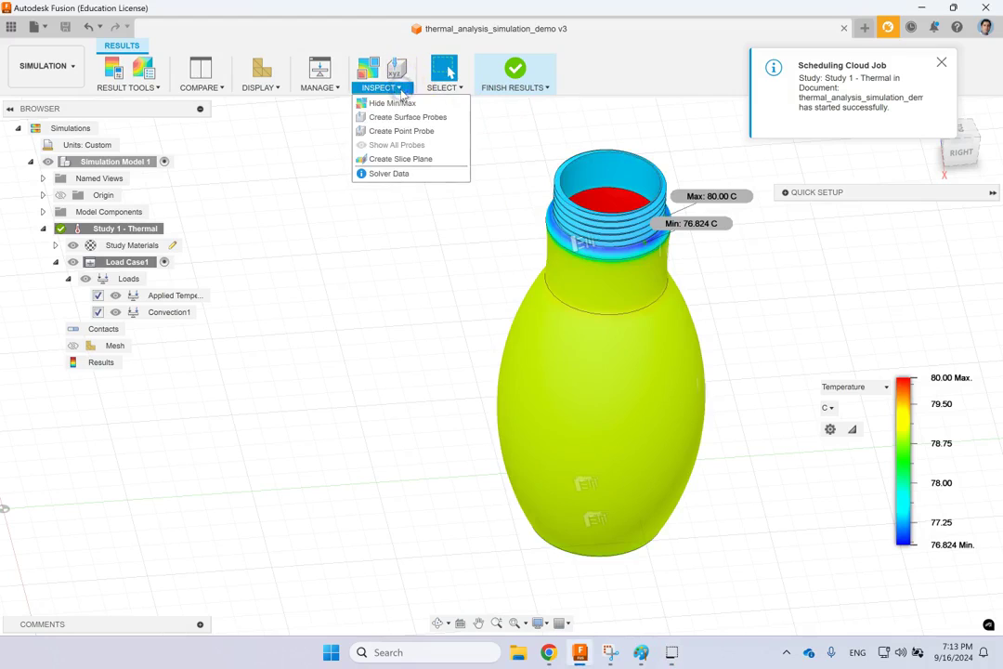
click(399, 130)
click(609, 397)
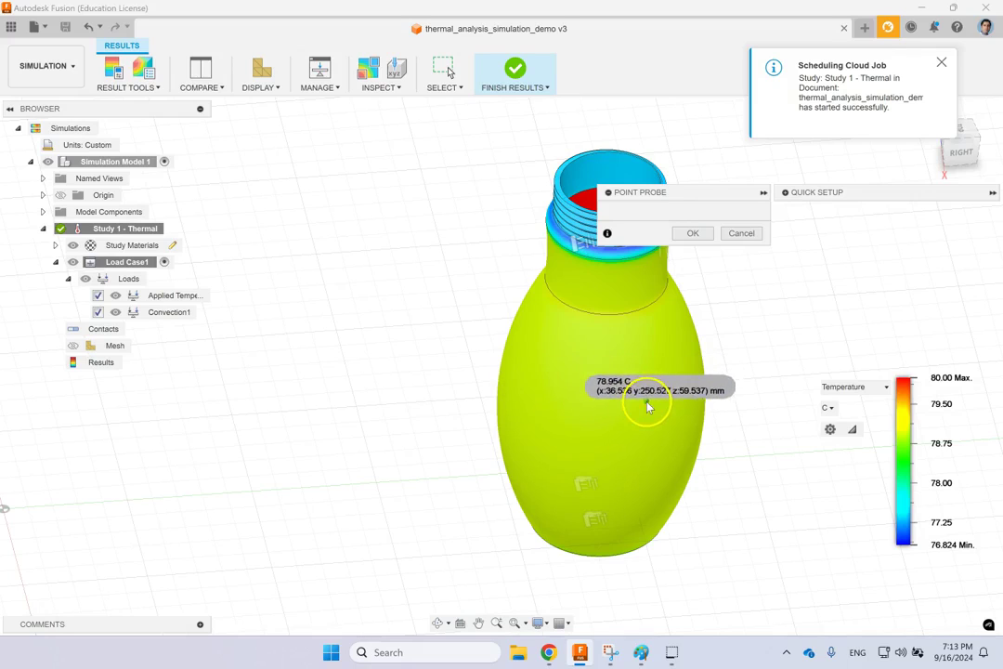
click(602, 259)
click(741, 233)
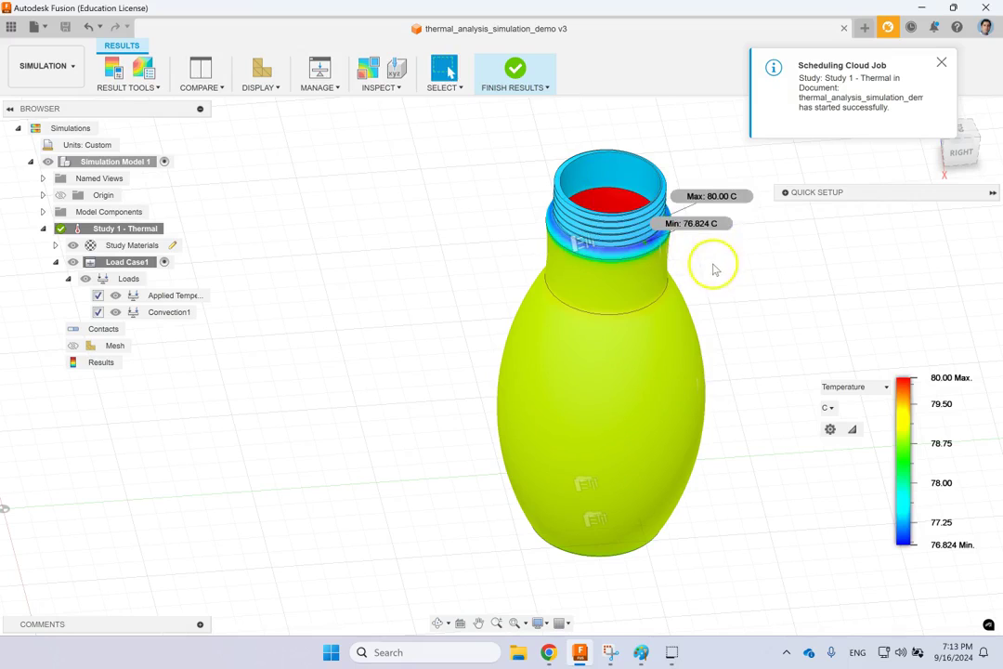
Zoom in around the bottle neck and start a slice plane through the results
mouse_move(712, 268)
shift+middle_down()
mouse_move(716, 356)
mouse_move(706, 269)
shift+middle_up()
scroll(548, 152, up, 3)
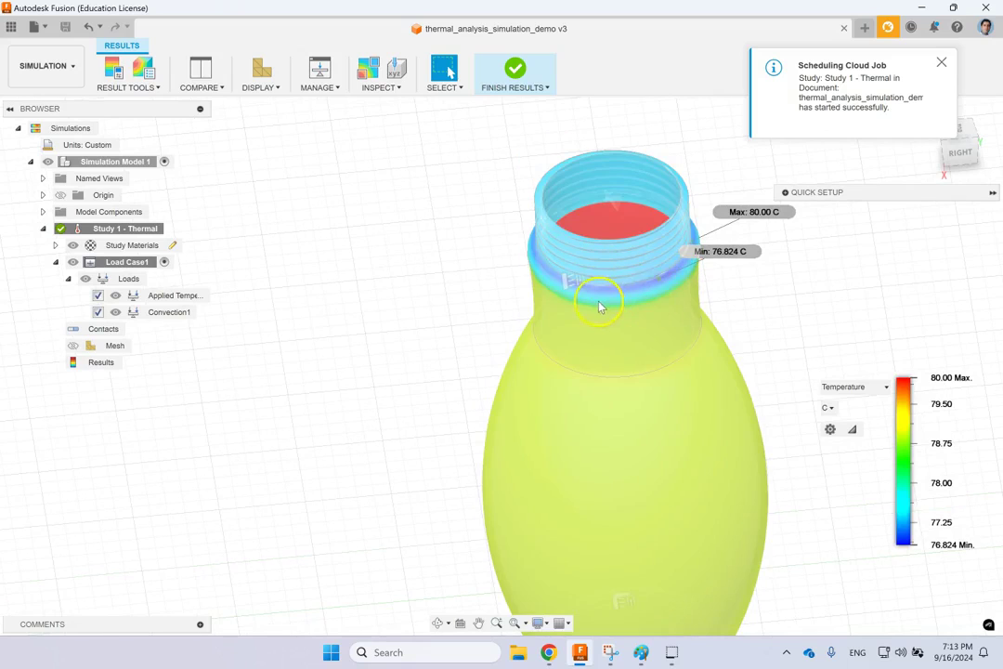
scroll(576, 269, up, 3)
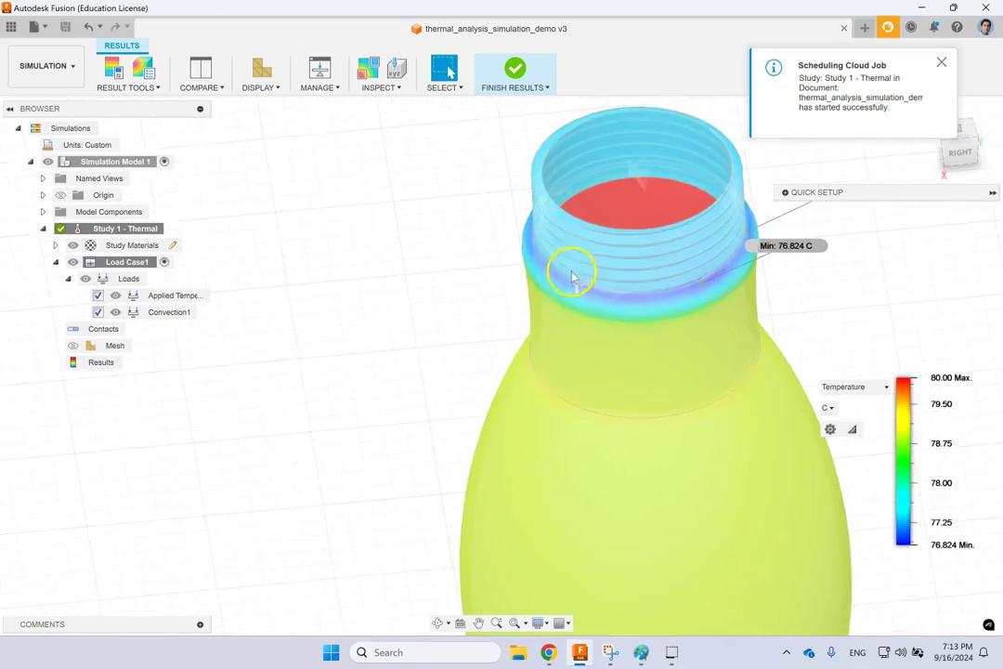
scroll(593, 221, up, 1)
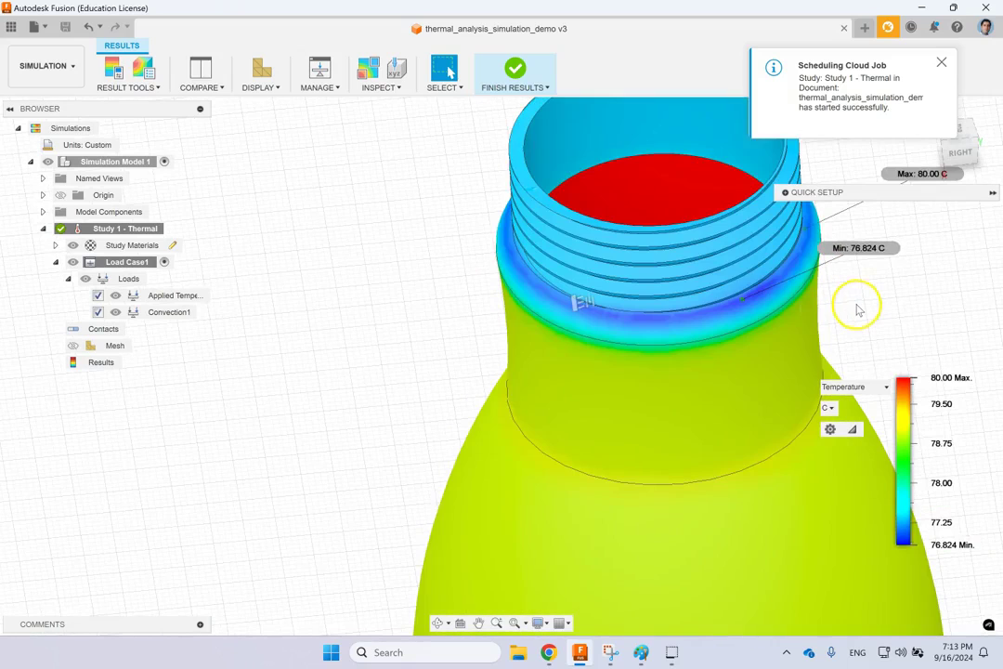
scroll(849, 287, down, 5)
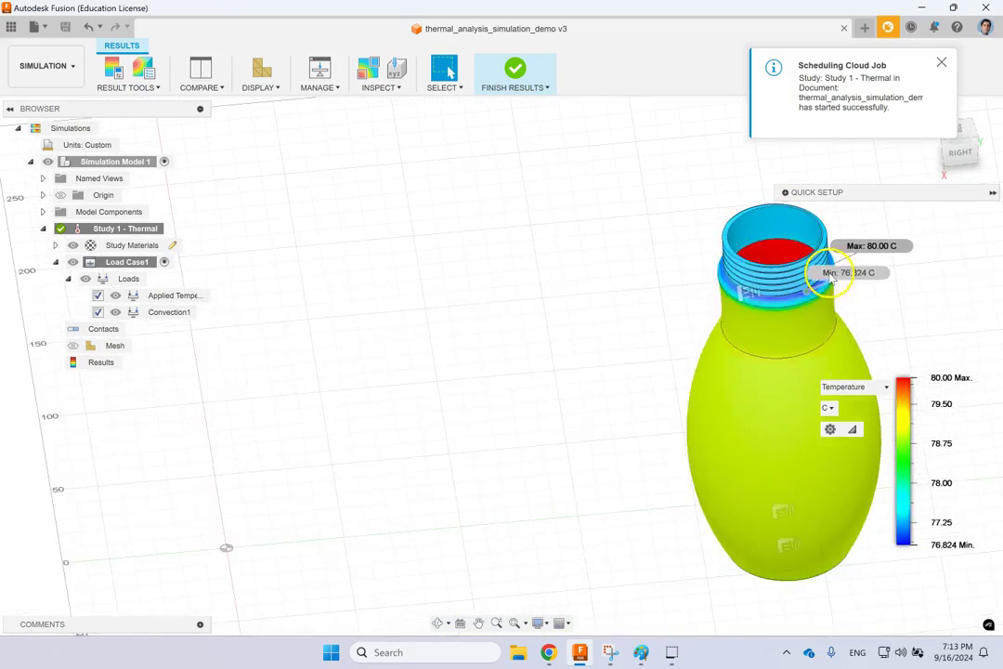
click(152, 89)
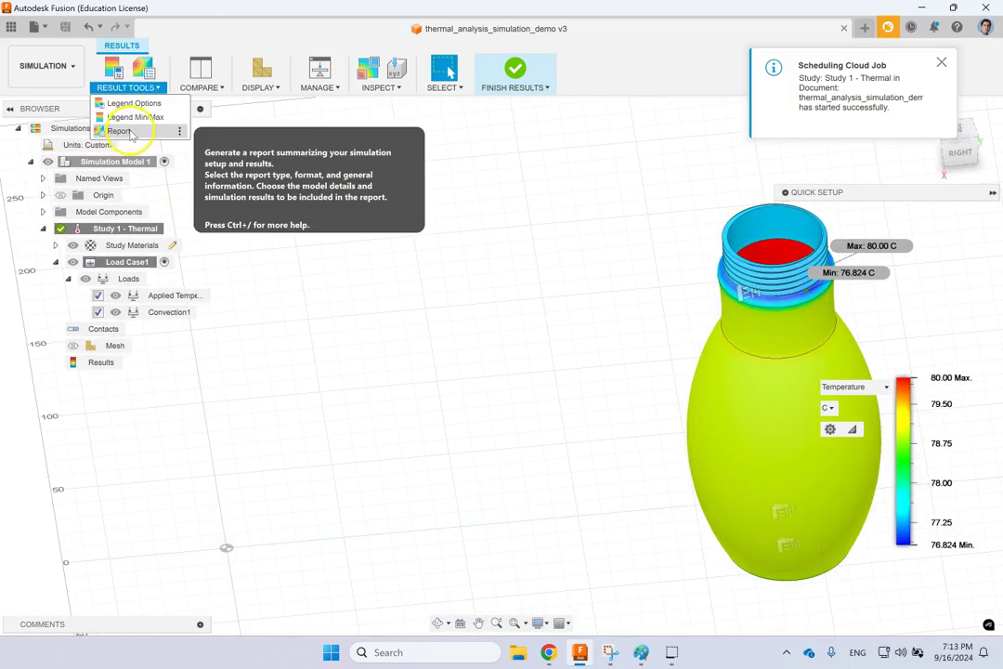
click(381, 88)
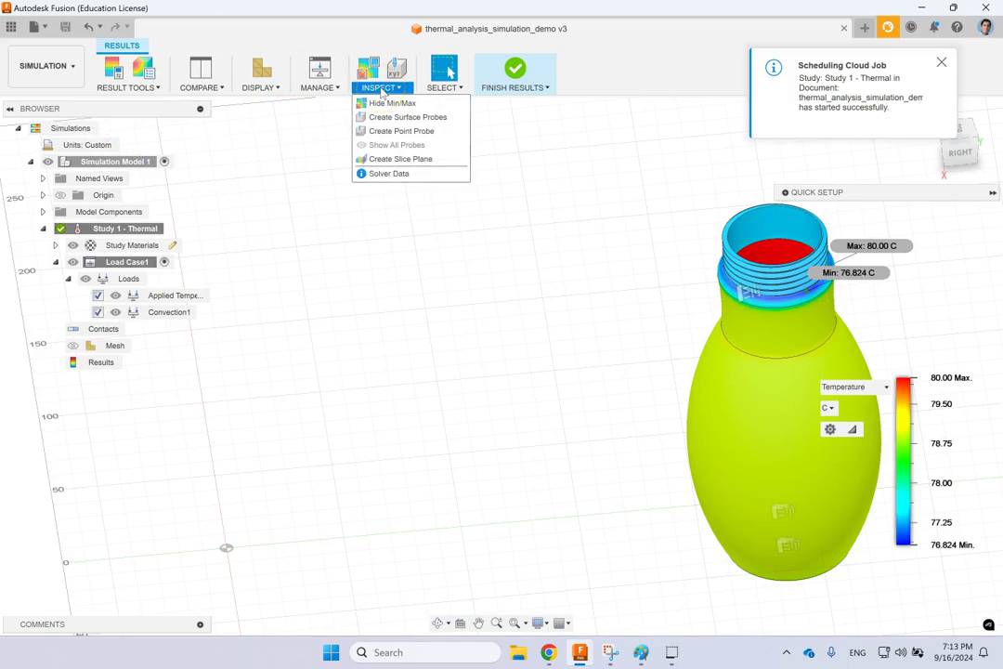
click(400, 159)
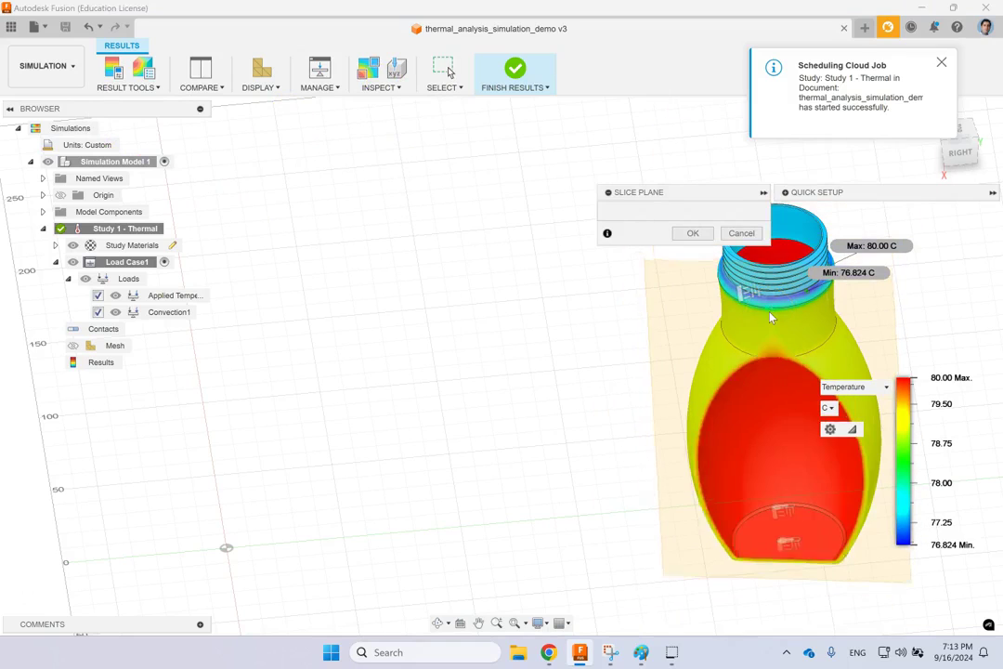
Slice through the bottle with an upright plane, apply it, and return to the Home view
click(770, 317)
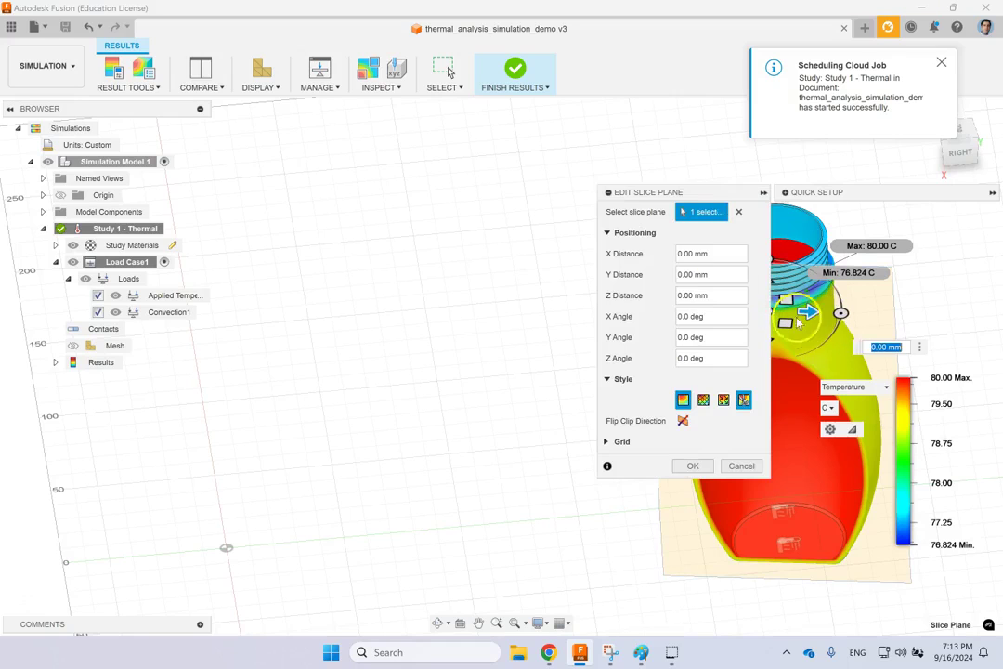
drag(639, 195, 441, 155)
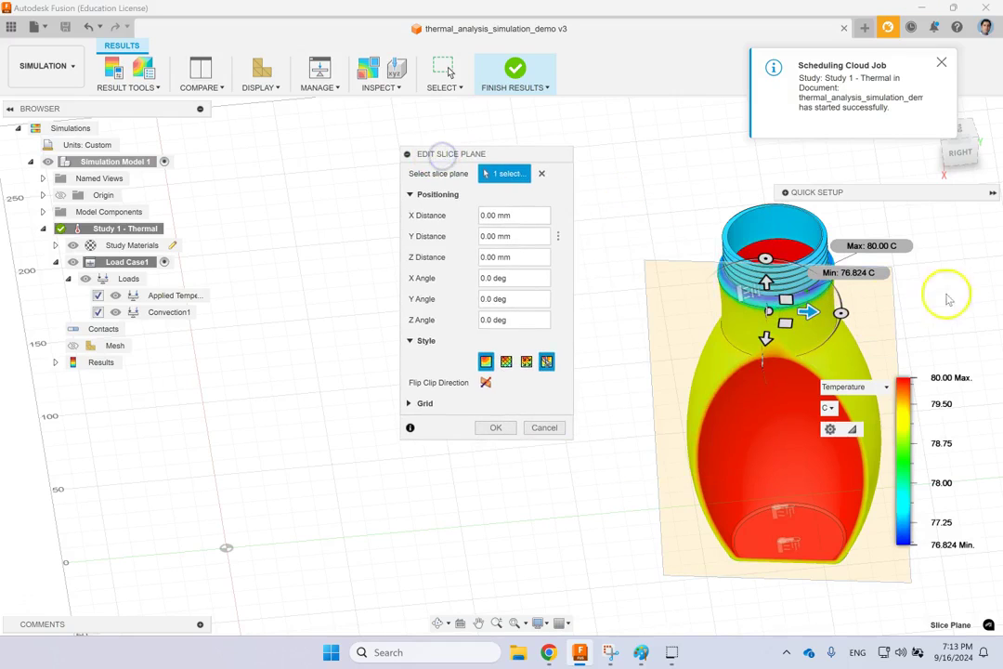
shift+middle_drag(962, 297, 887, 297)
drag(651, 281, 705, 275)
shift+middle_drag(967, 292, 973, 244)
click(495, 427)
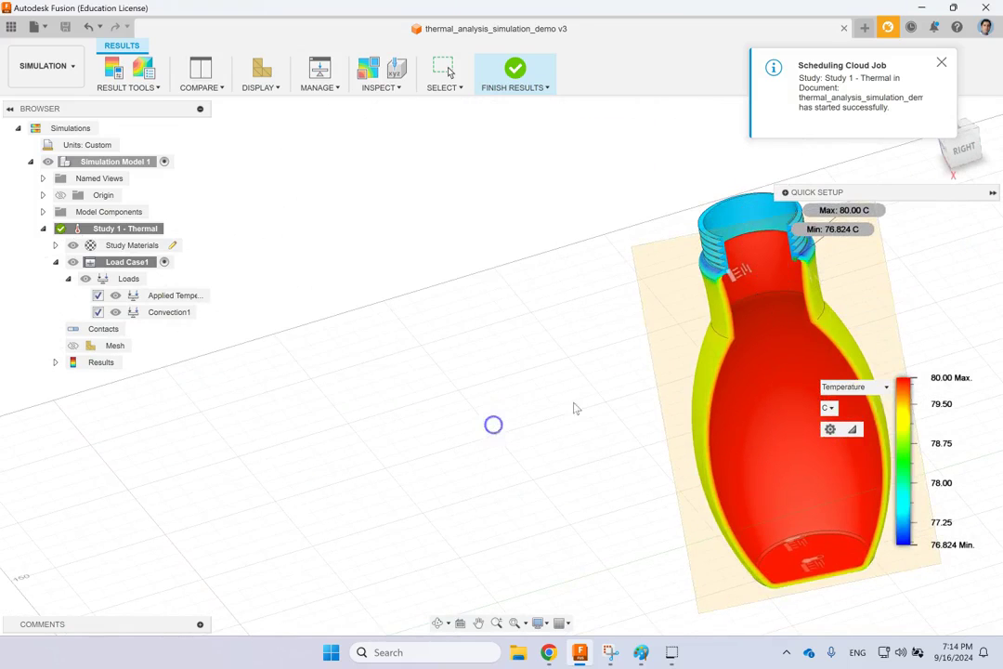
click(940, 62)
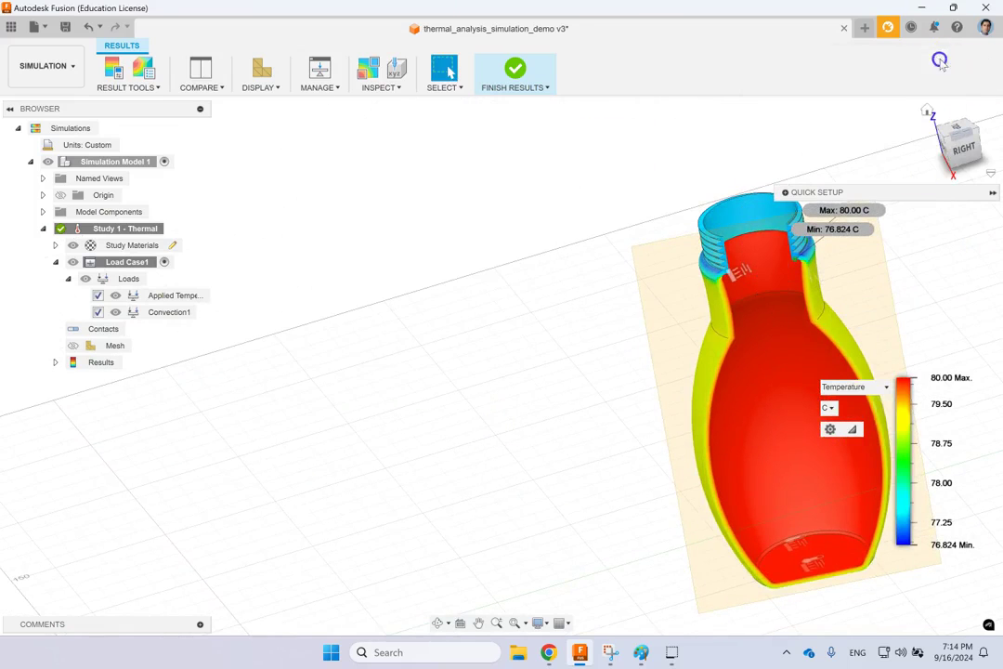
click(925, 111)
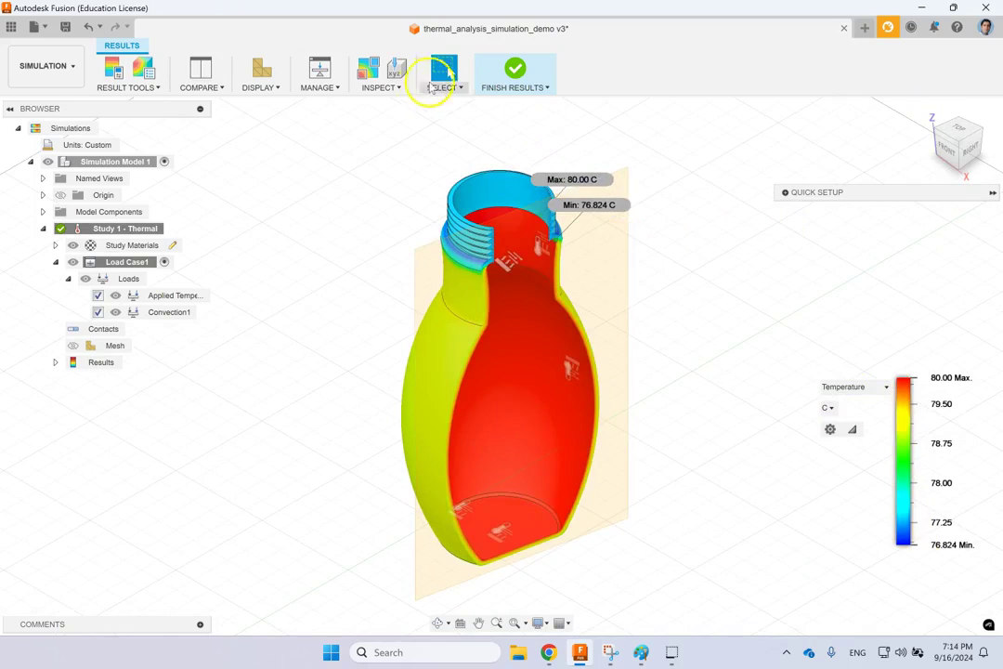
Show Heat Flux results, peaking at 0.002 W/mm^2, and start point probing
click(865, 388)
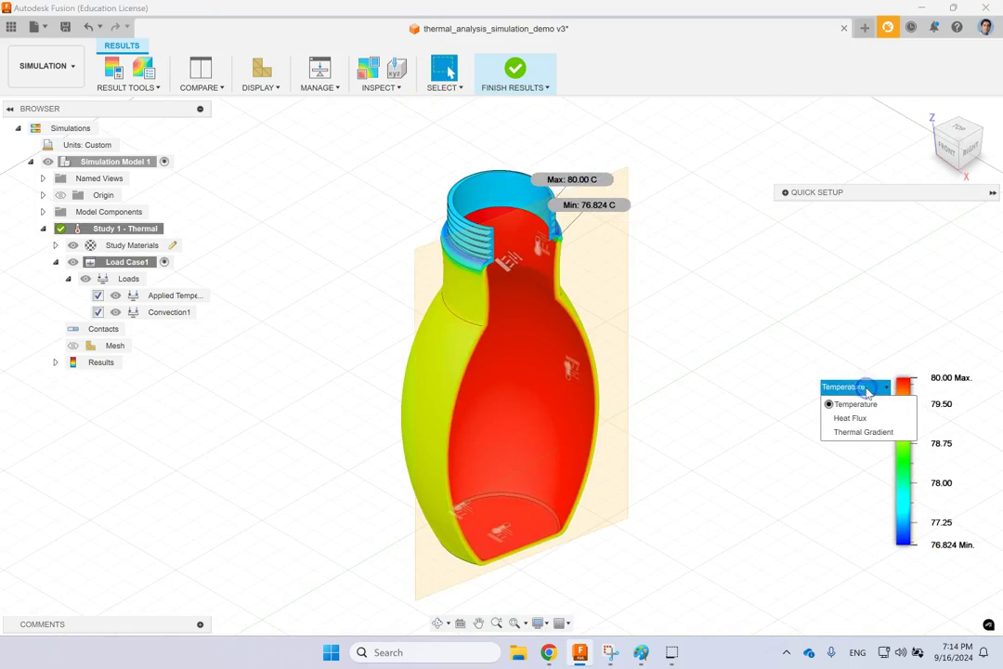
click(859, 418)
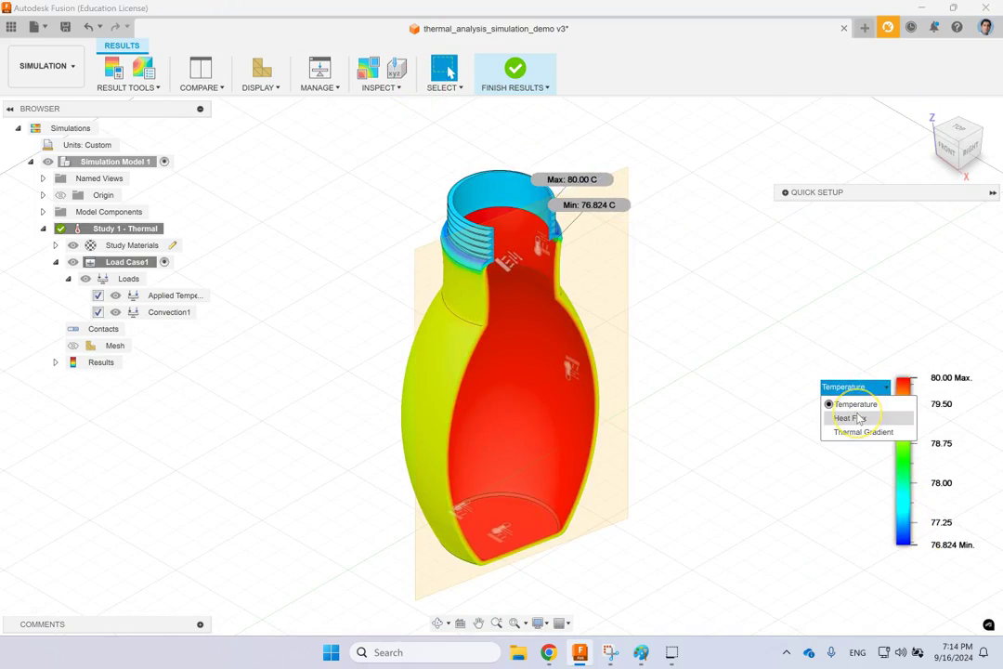
click(852, 418)
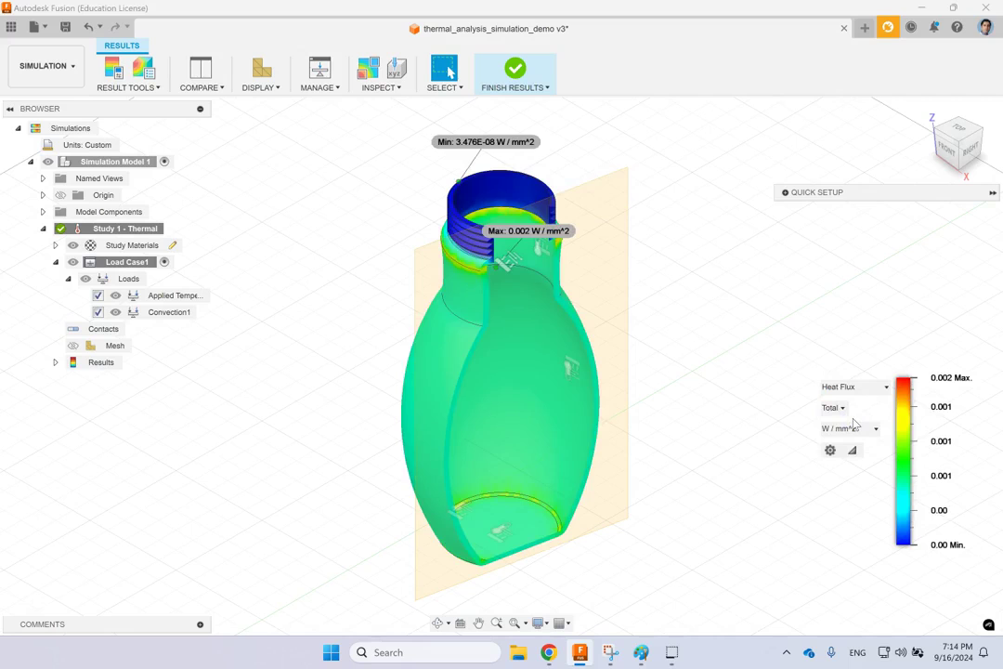
scroll(488, 391, up, 4)
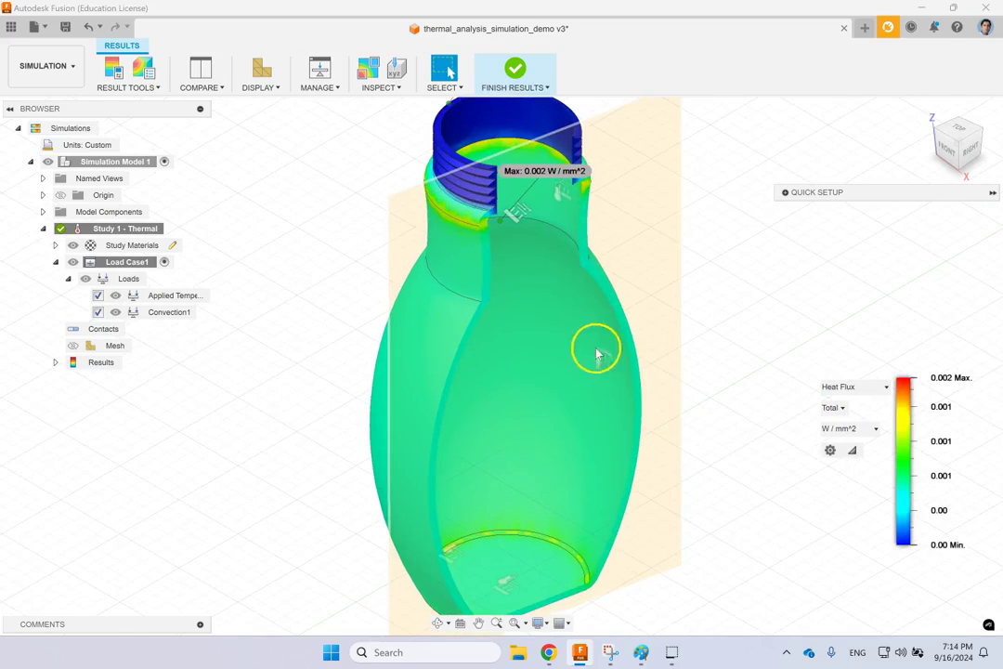
mouse_move(896, 471)
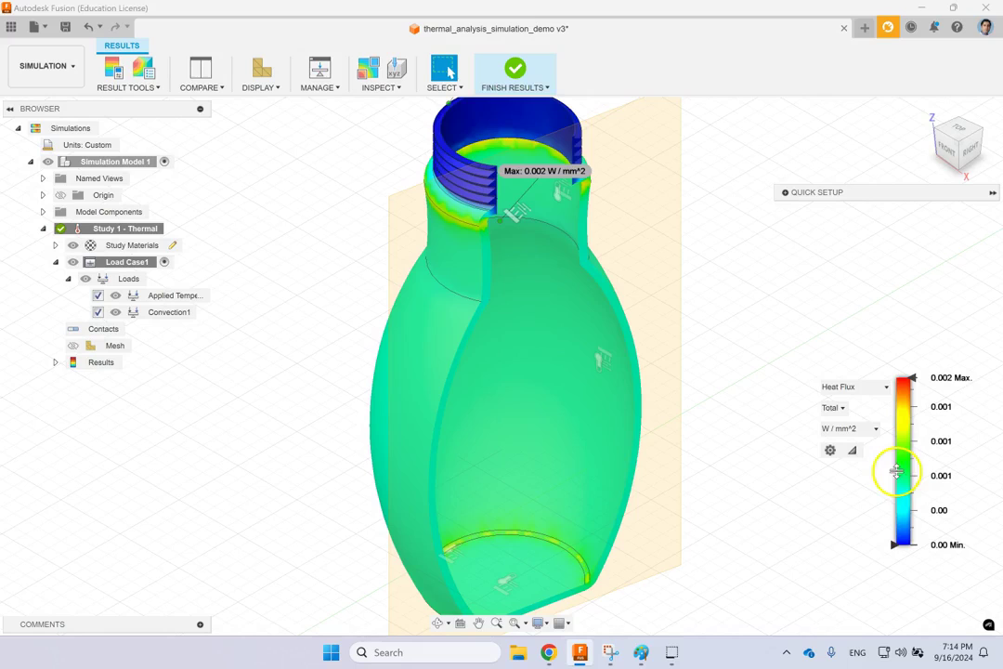
click(399, 88)
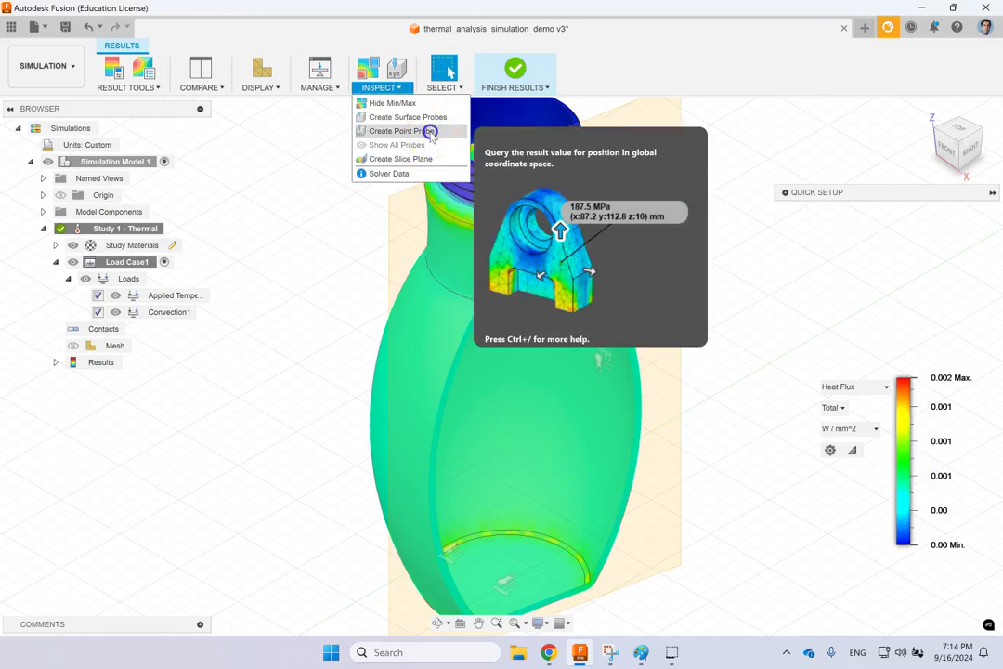
click(400, 131)
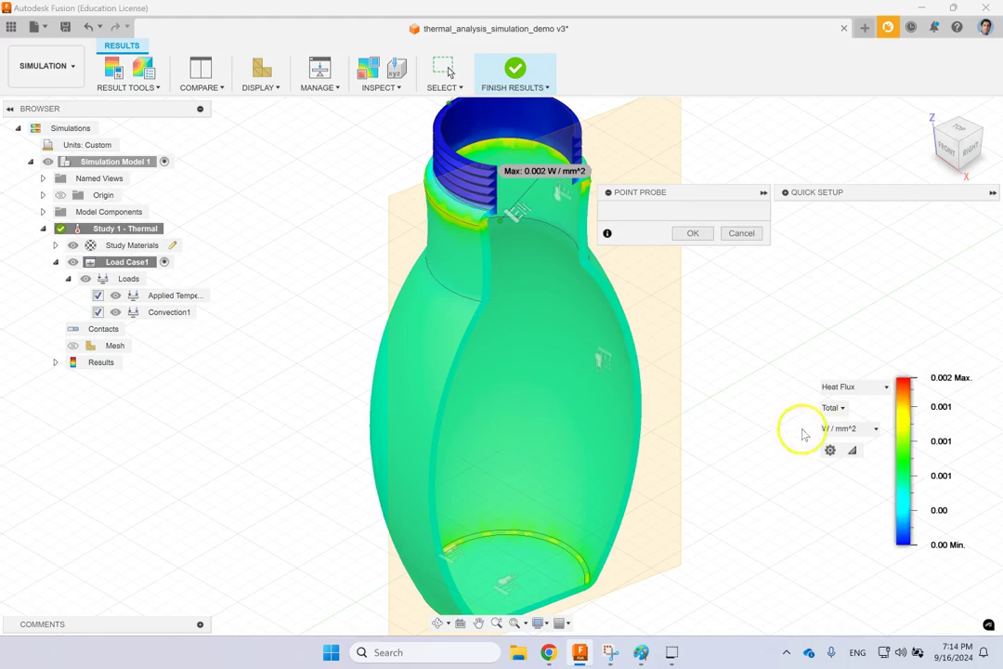
Show Thermal Gradient results, peaking at 1.192 C/mm, then switch back to Temperature
click(850, 388)
click(858, 430)
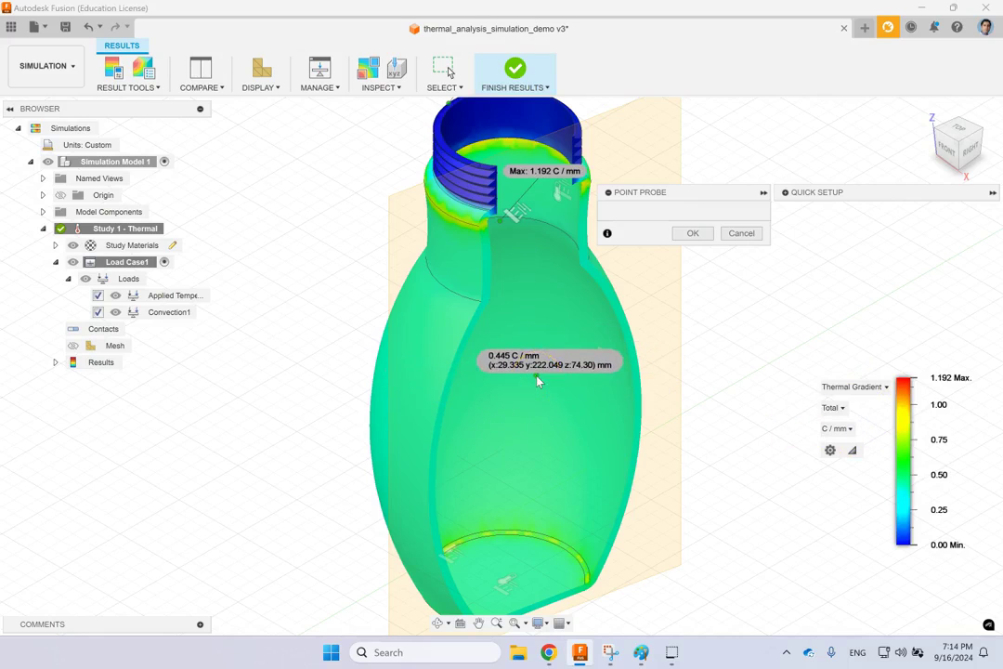
click(852, 386)
click(864, 403)
Place a point probe near the bottle neck and finish it, returning to Heat Flux
shift+middle_drag(545, 251, 635, 231)
click(692, 233)
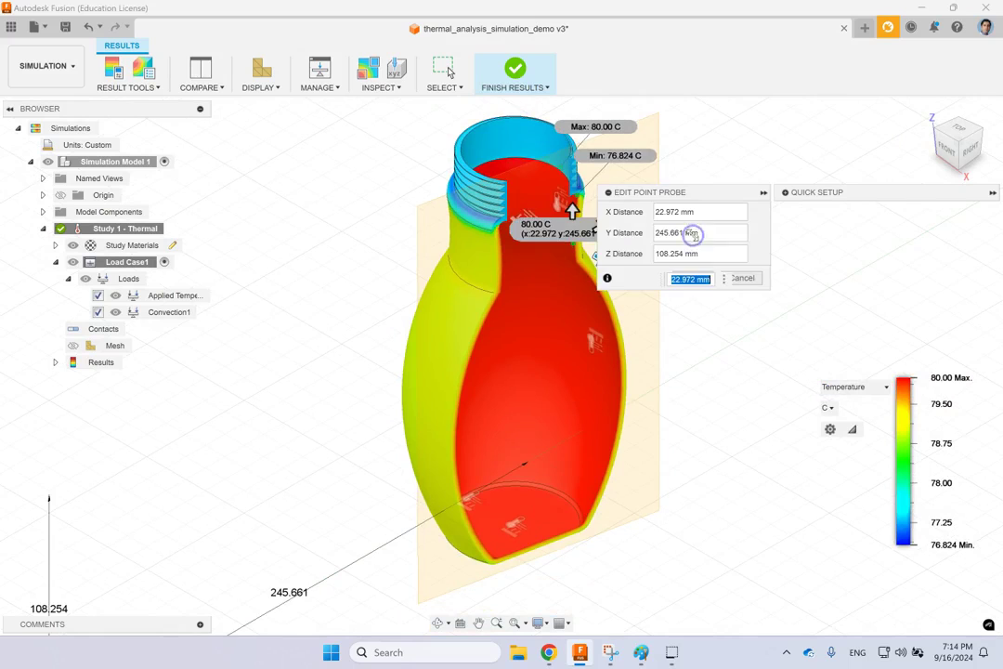
click(742, 278)
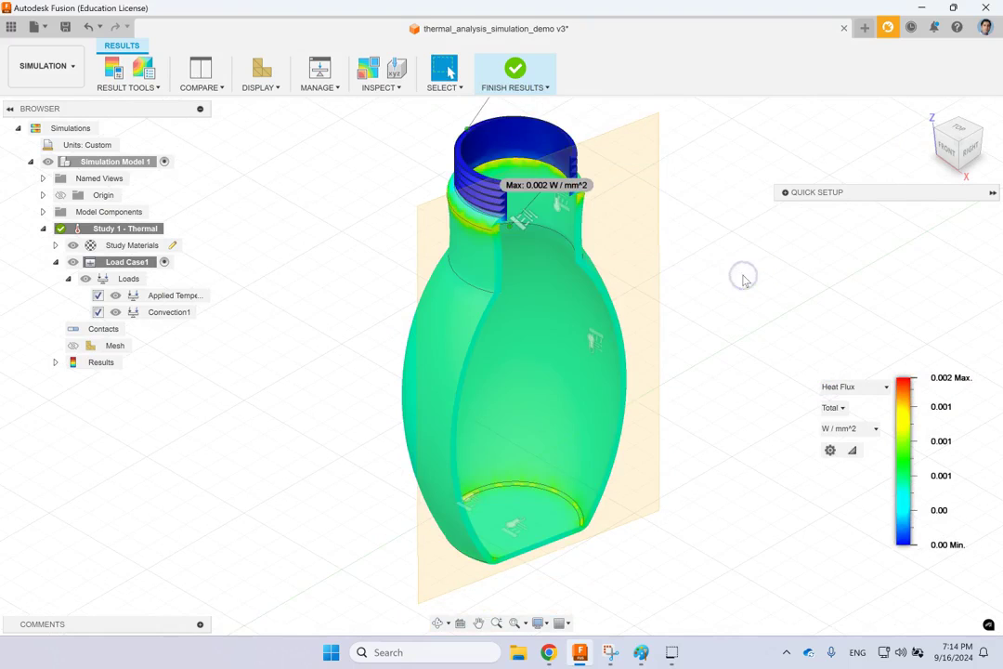